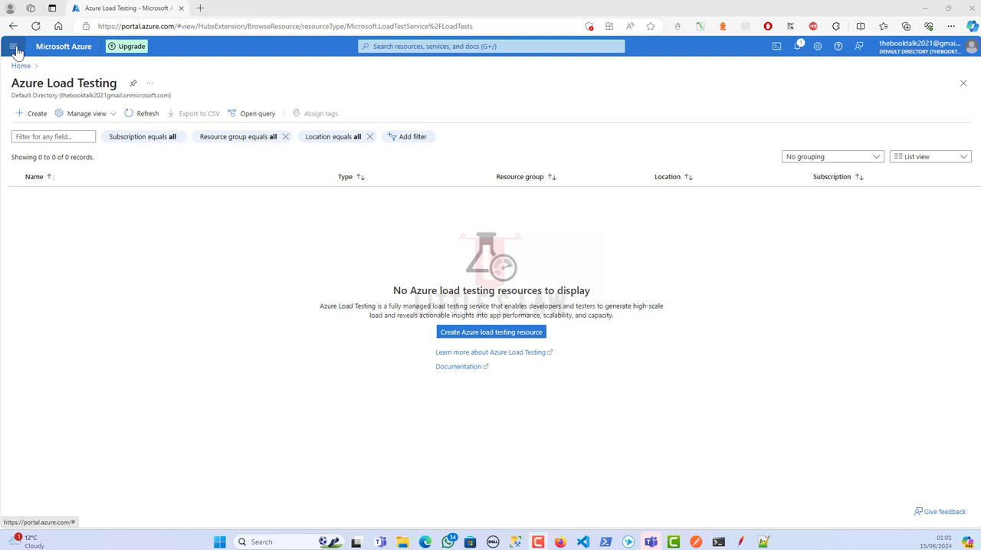
Return to the portal home page and open the Azure Load Testing service from there
click(13, 46)
click(35, 82)
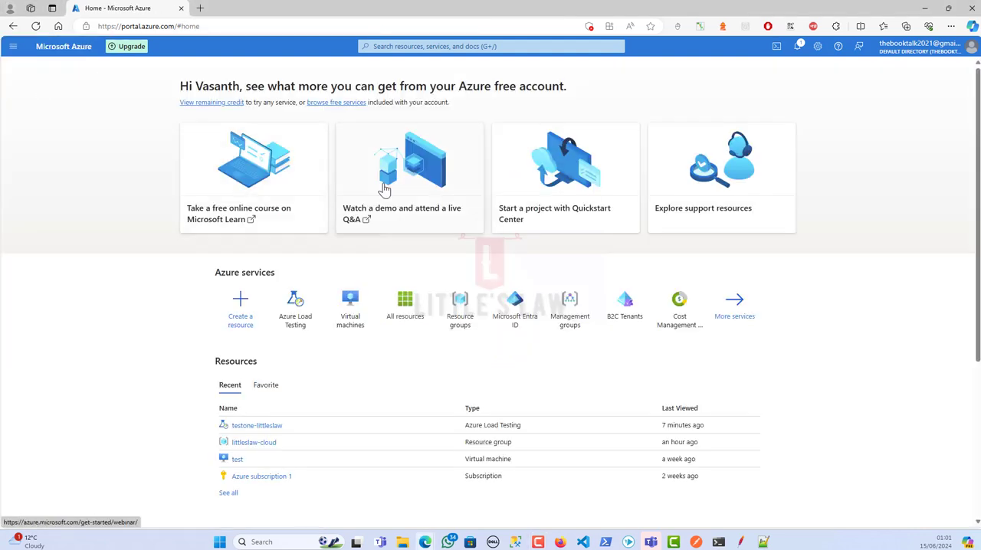
click(369, 45)
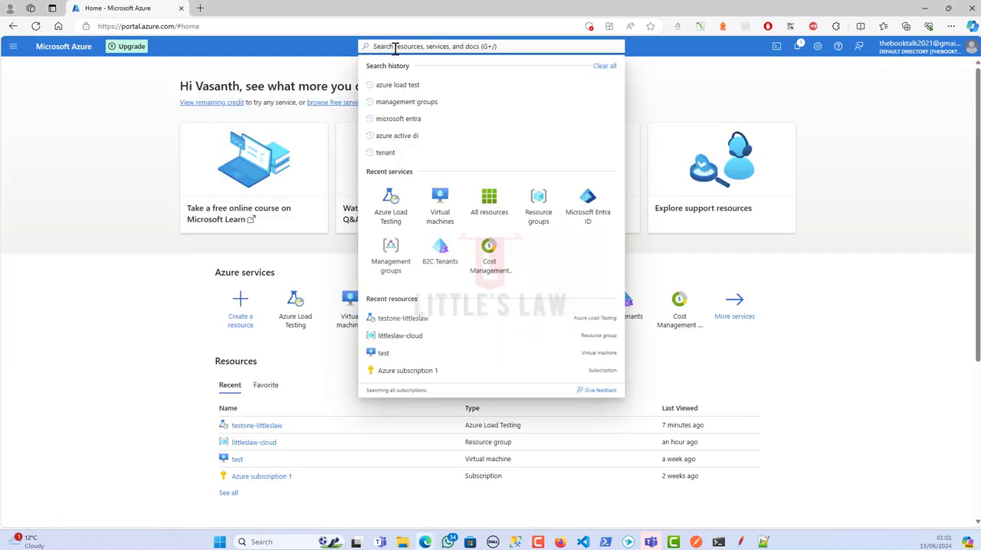
click(296, 314)
Pin the Azure Load Testing page to a new private dashboard named "Azure Load Test"
click(133, 83)
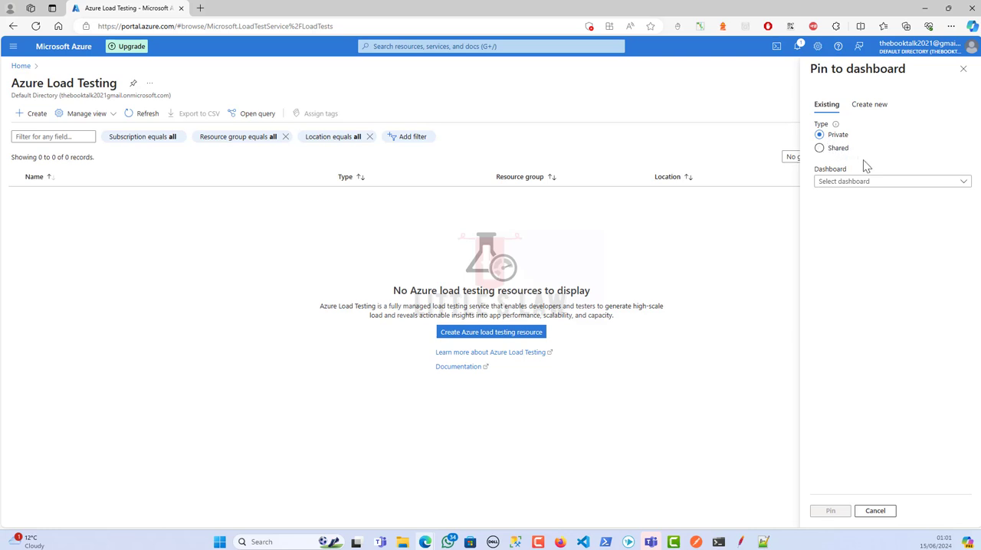
click(862, 184)
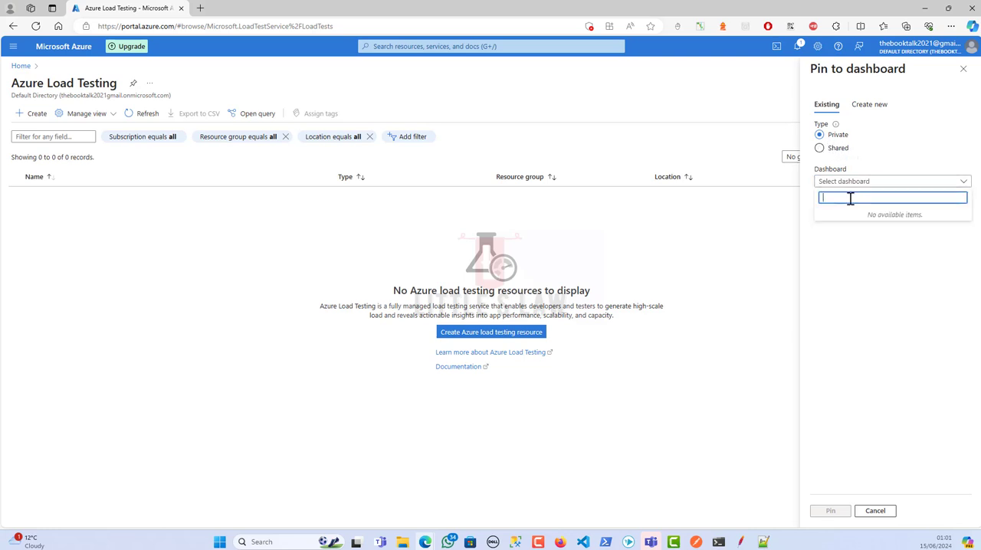
text(Azure Load Test)
click(871, 108)
click(843, 183)
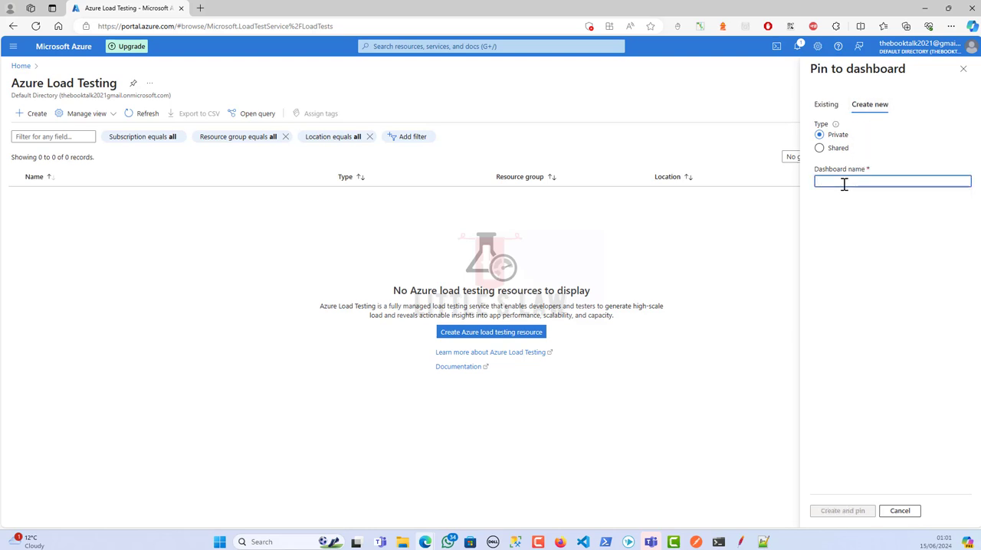
text(Azure Load Te)
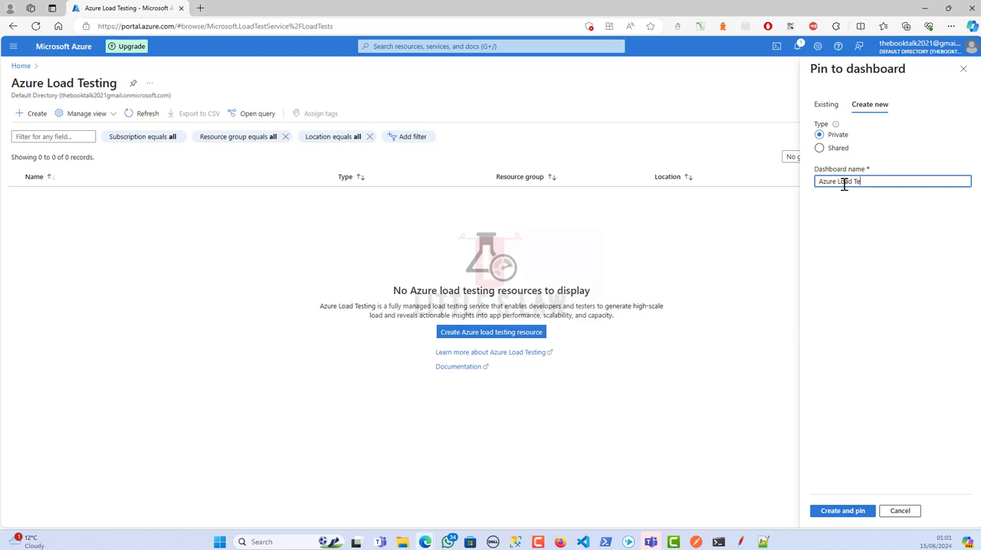
text(st)
click(844, 513)
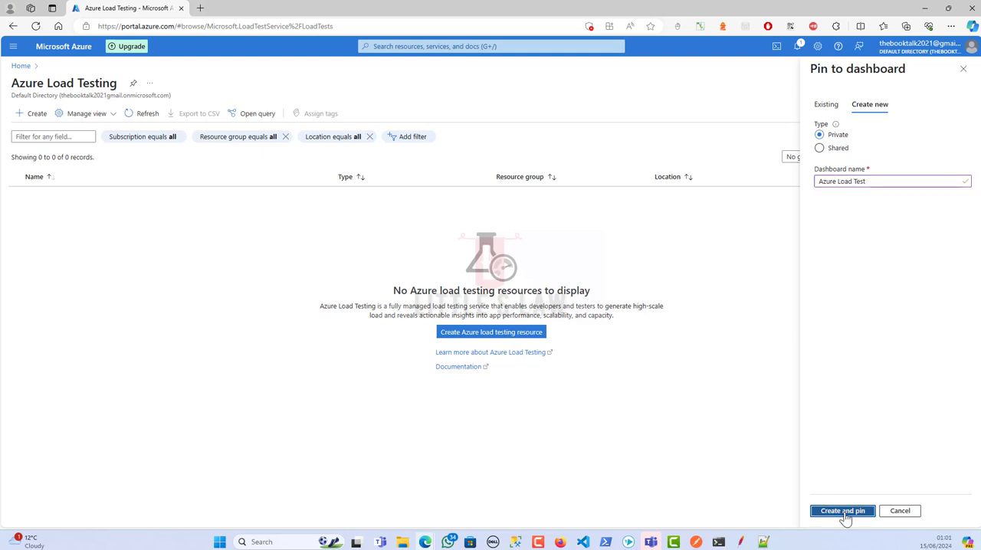
Go to the dashboards and switch to the "Azure Load Test" dashboard to view the pinned tile
click(13, 46)
click(35, 97)
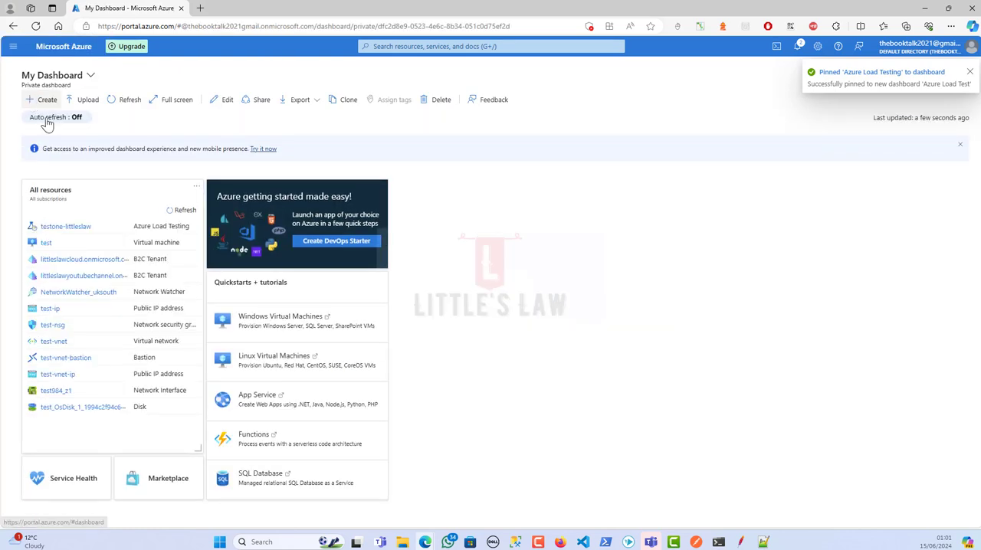
click(62, 75)
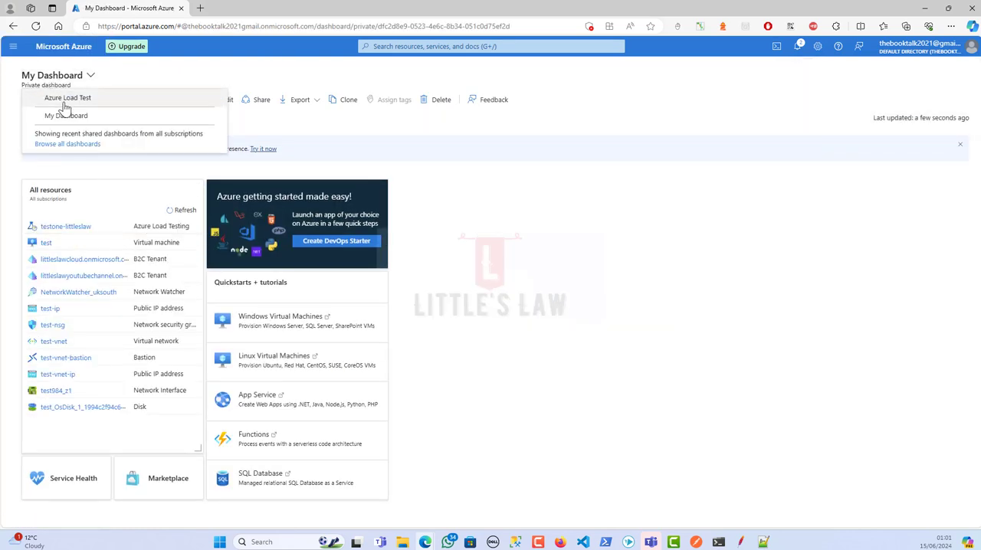
click(66, 99)
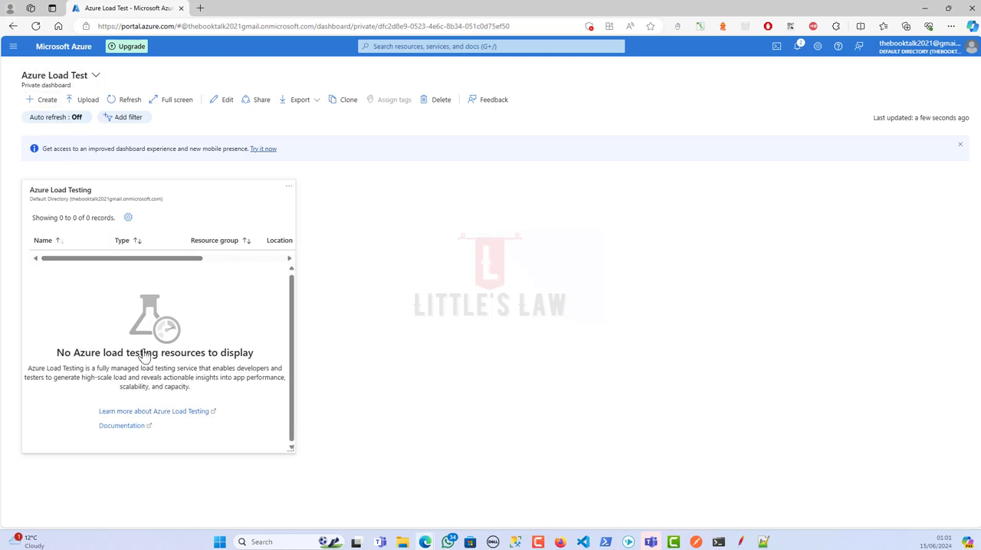
Open Azure Load Testing from the portal home page and start creating a load testing resource
click(13, 46)
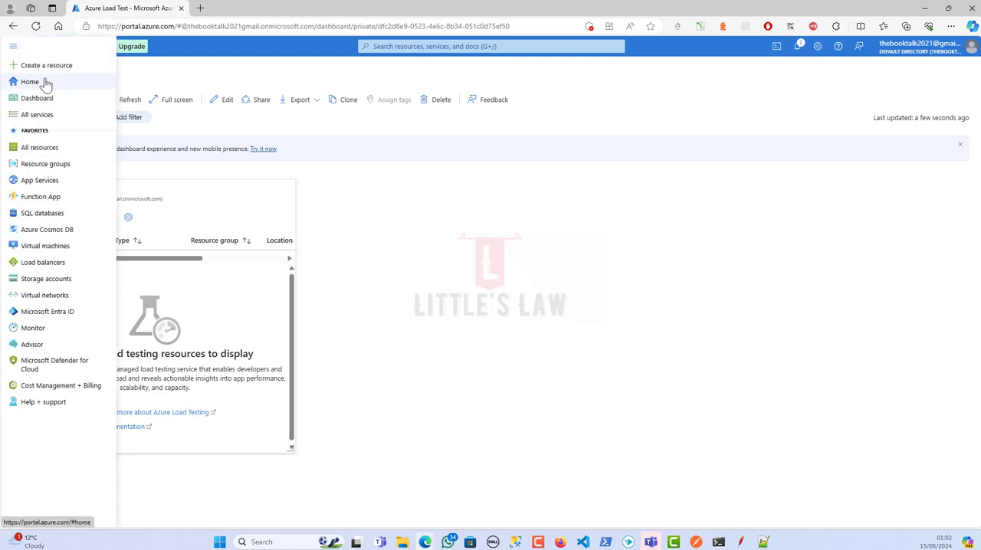
click(36, 85)
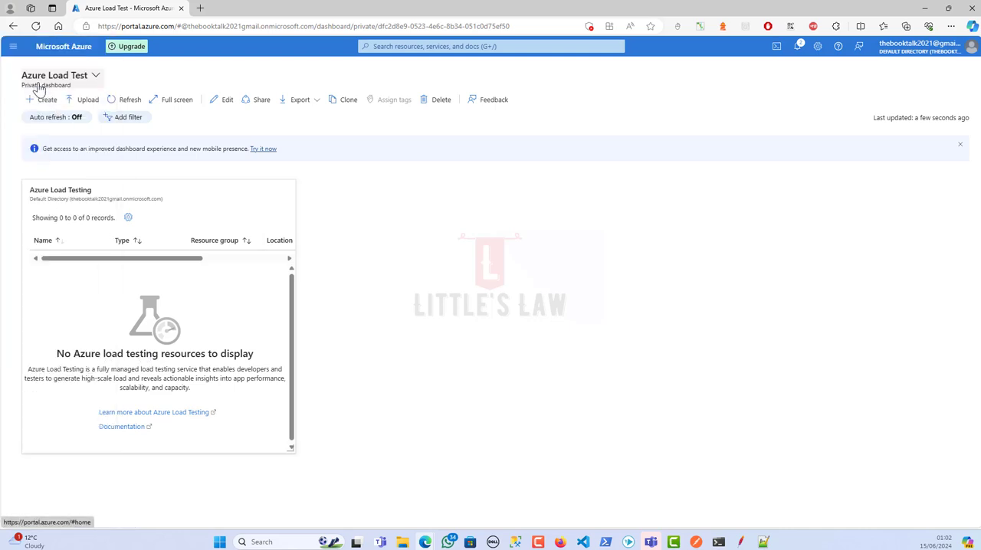
click(297, 309)
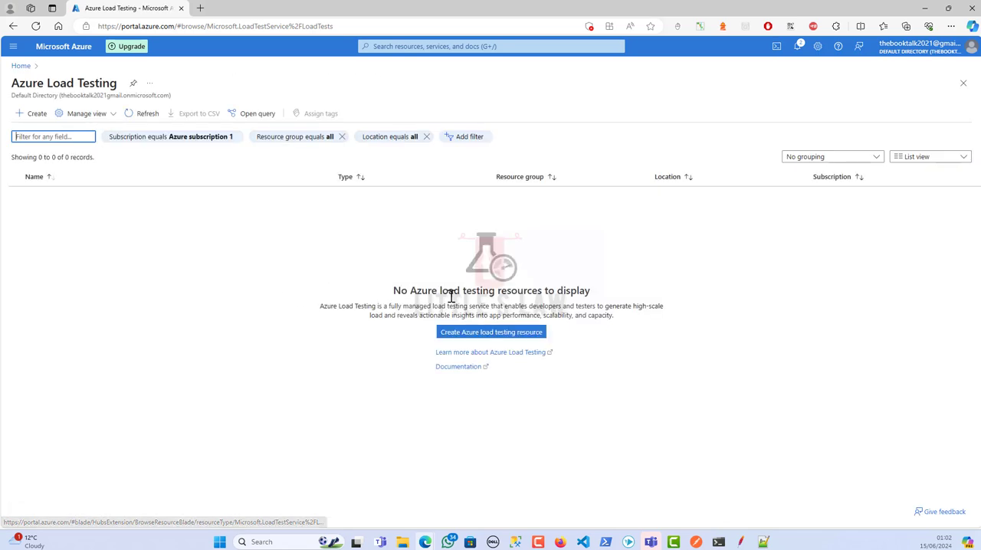
click(455, 337)
Set the resource group to littleslaw-cloud and the instance name to testone-littleslaw, keeping the region East US
click(189, 243)
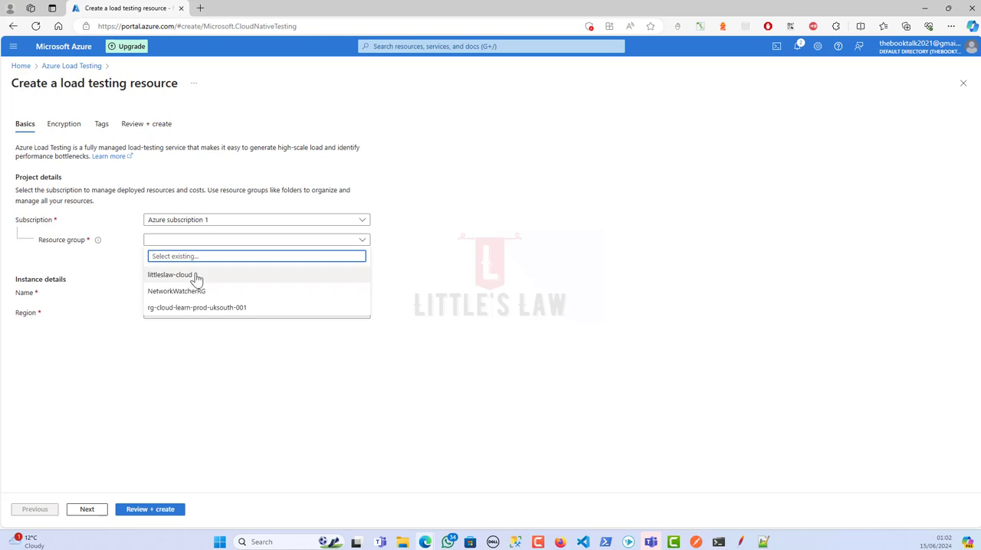
click(195, 276)
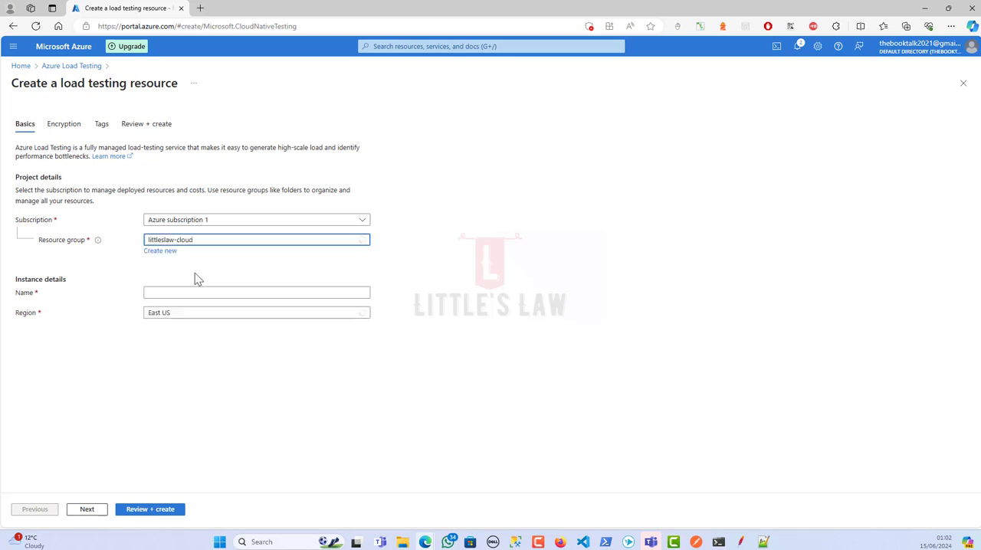
click(173, 294)
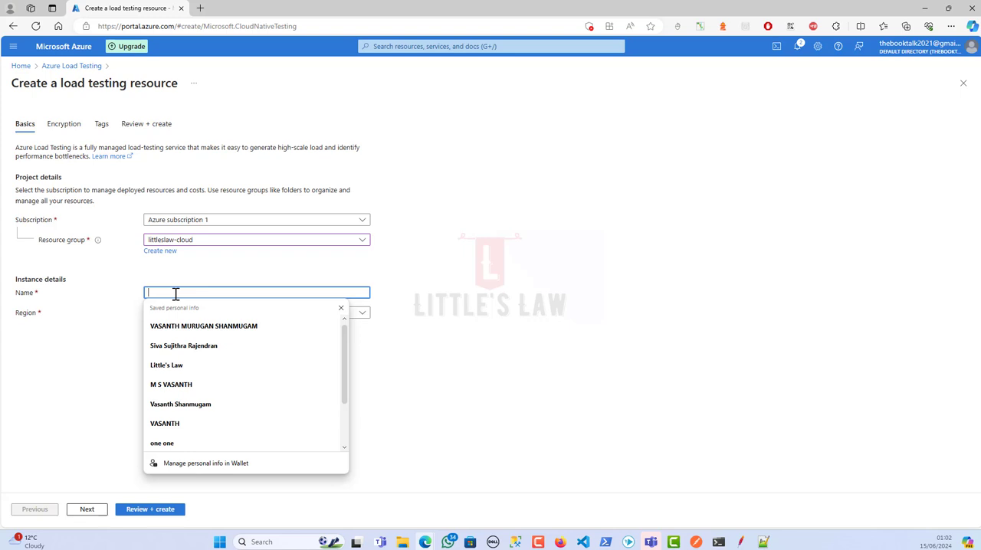
text(testone-littleslaw)
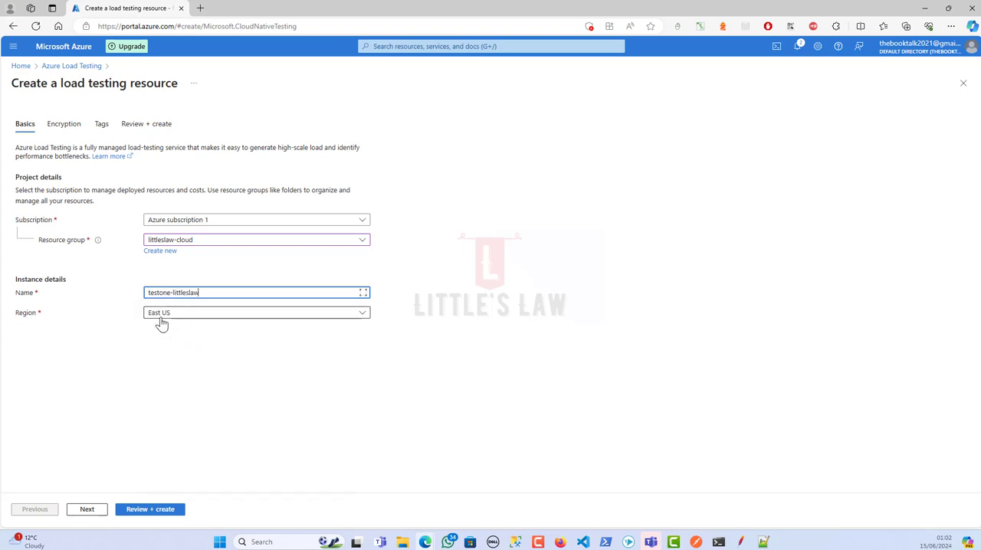
click(162, 320)
click(163, 322)
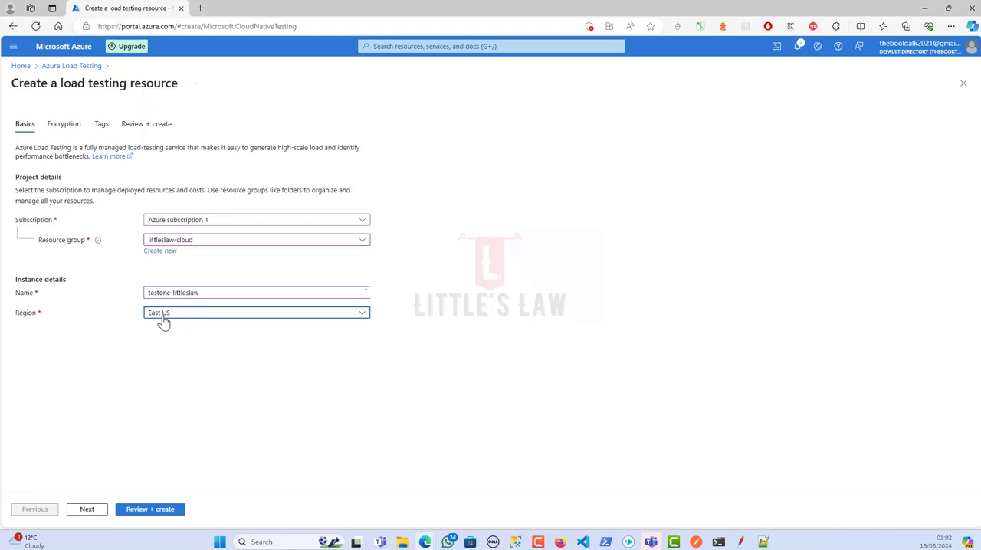
Keep Microsoft-managed keys as the encryption type and add a tag named "value" with the value "test"
click(88, 512)
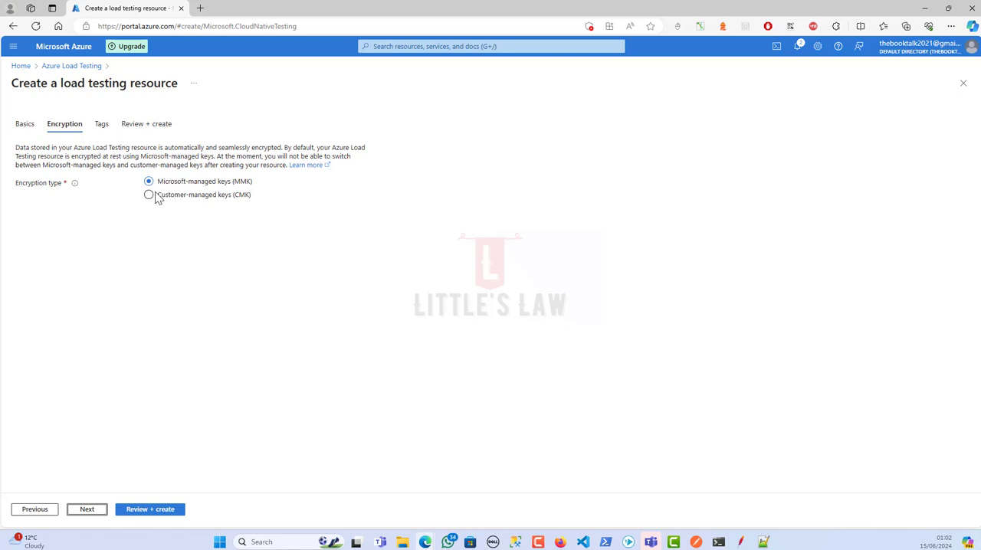
click(89, 513)
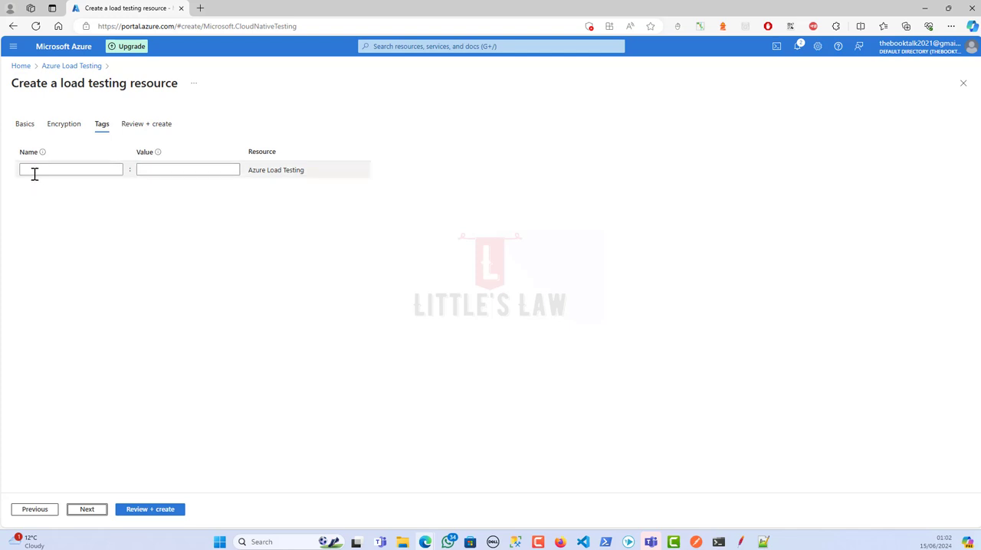
click(36, 170)
text(value)
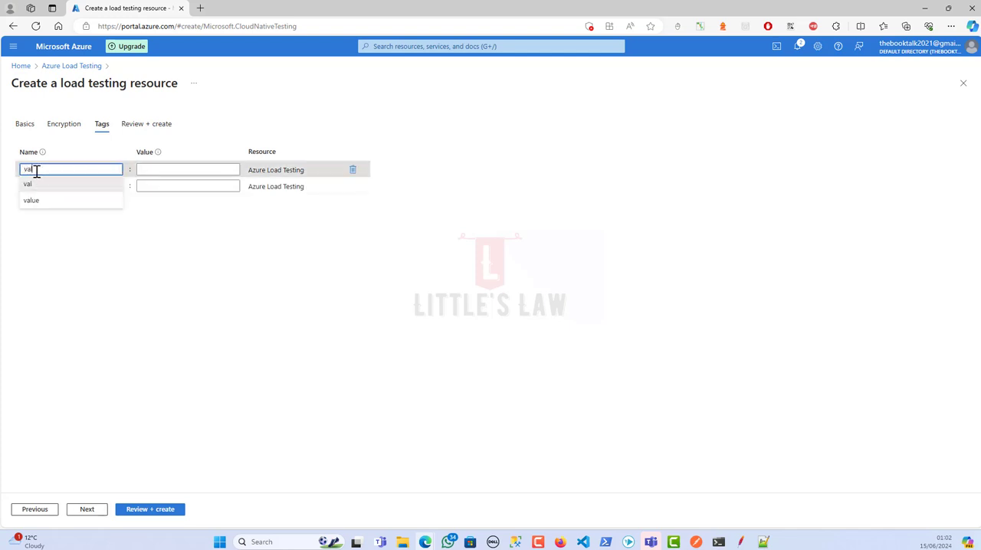
key(Tab)
text(test)
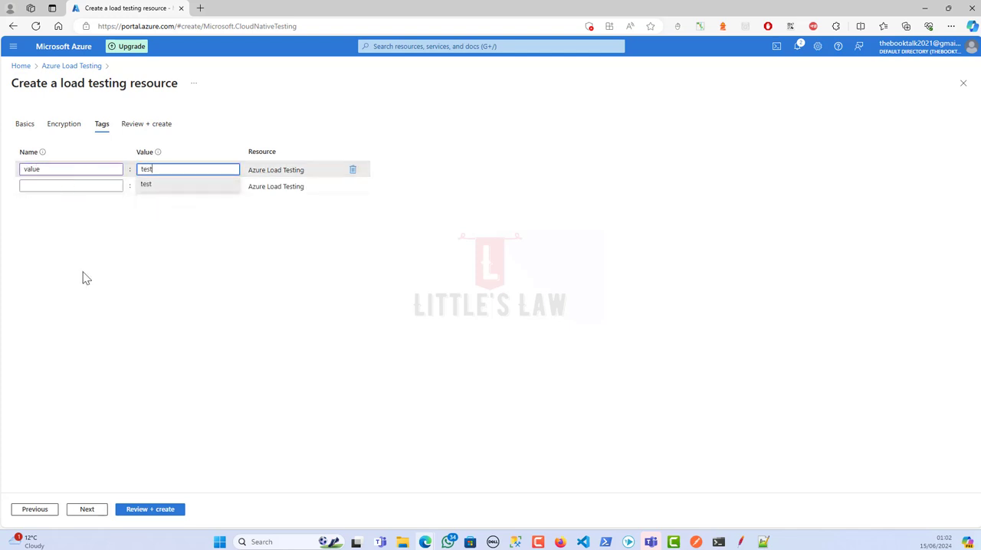
click(97, 308)
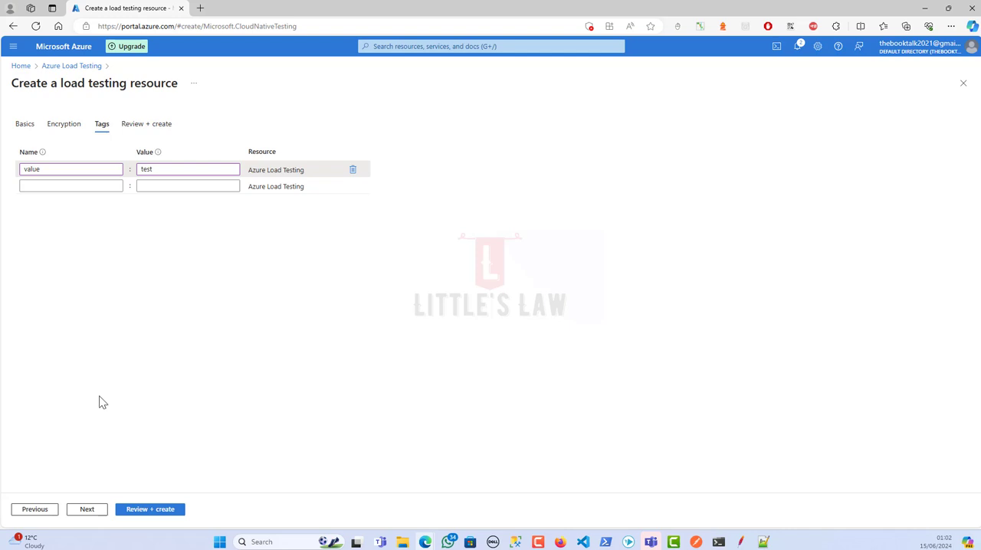
Review and create the load testing resource, and open its overview after checking the deployment notification
click(87, 510)
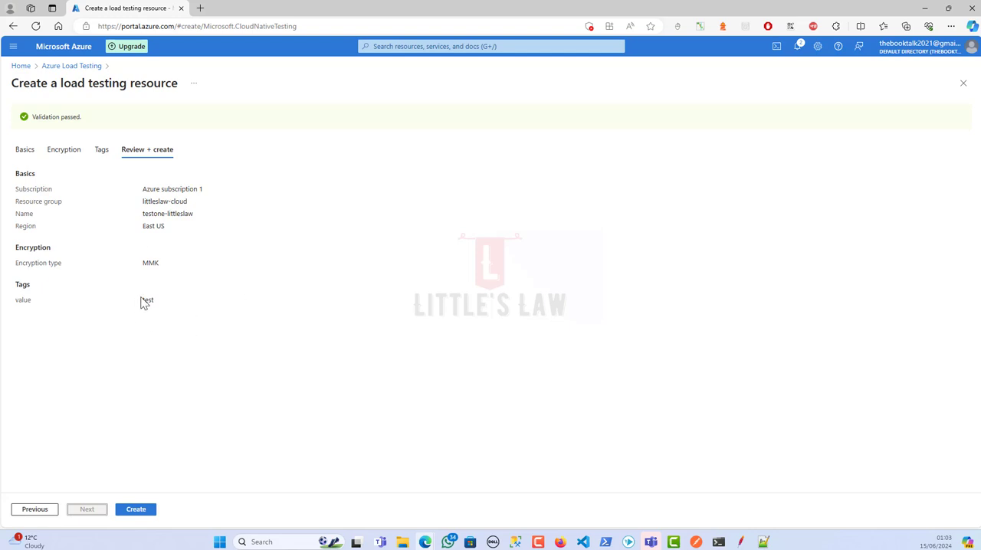
click(136, 515)
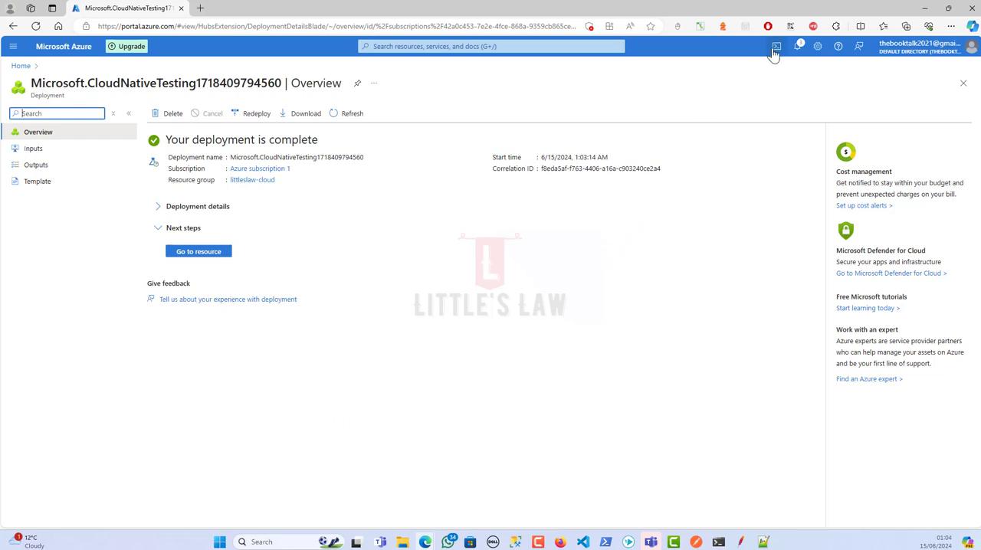
click(797, 47)
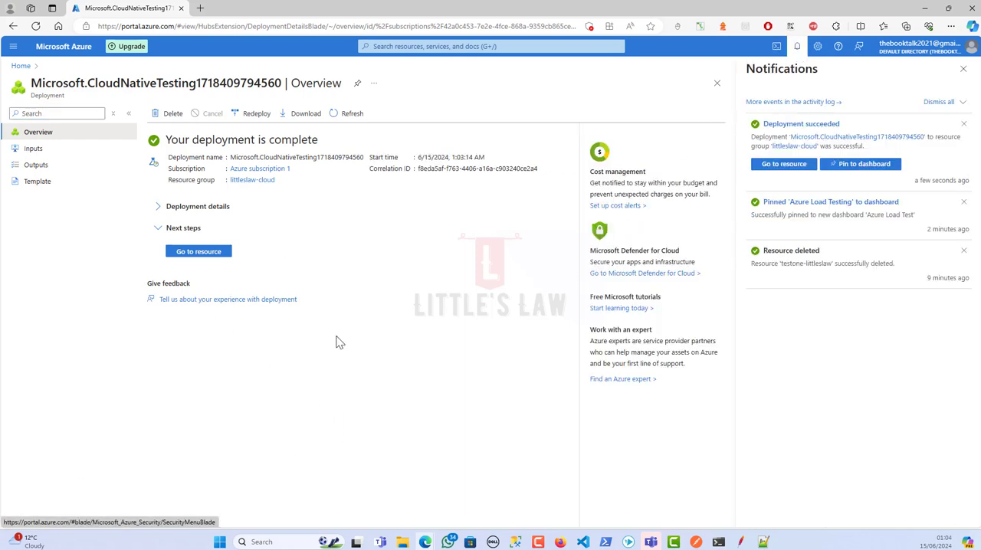
click(196, 253)
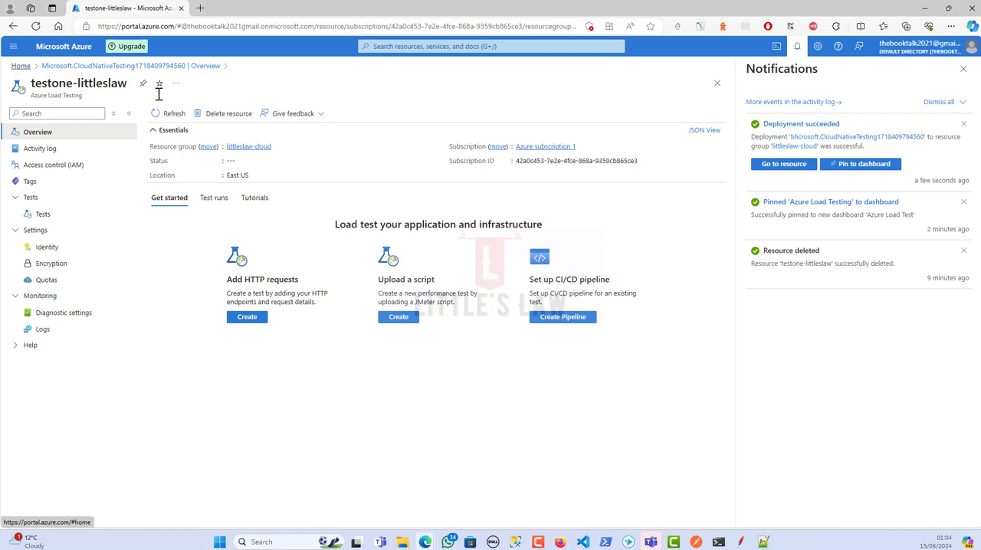
click(963, 70)
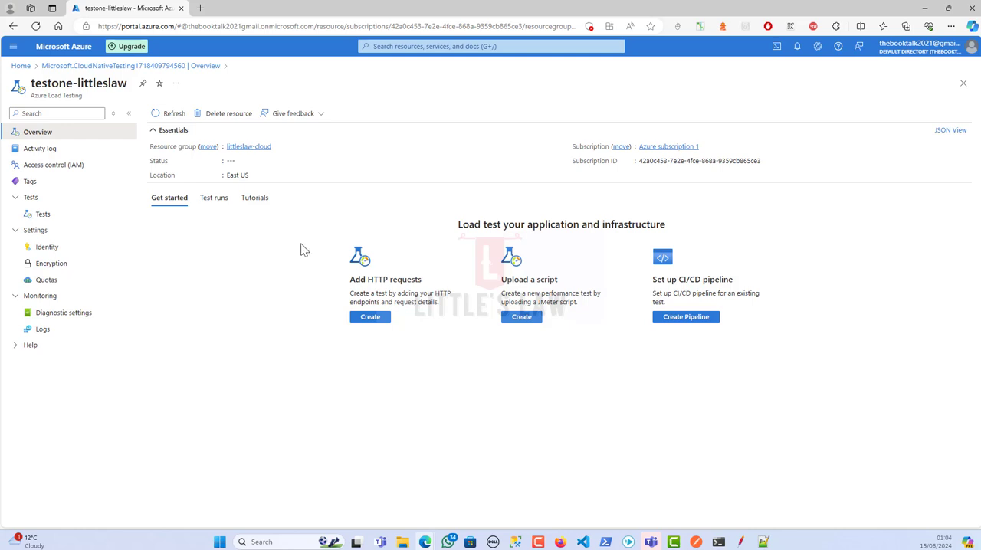
Go back to the Azure Load Testing list from the home page and open the testone-littleslaw resource's overview
click(21, 66)
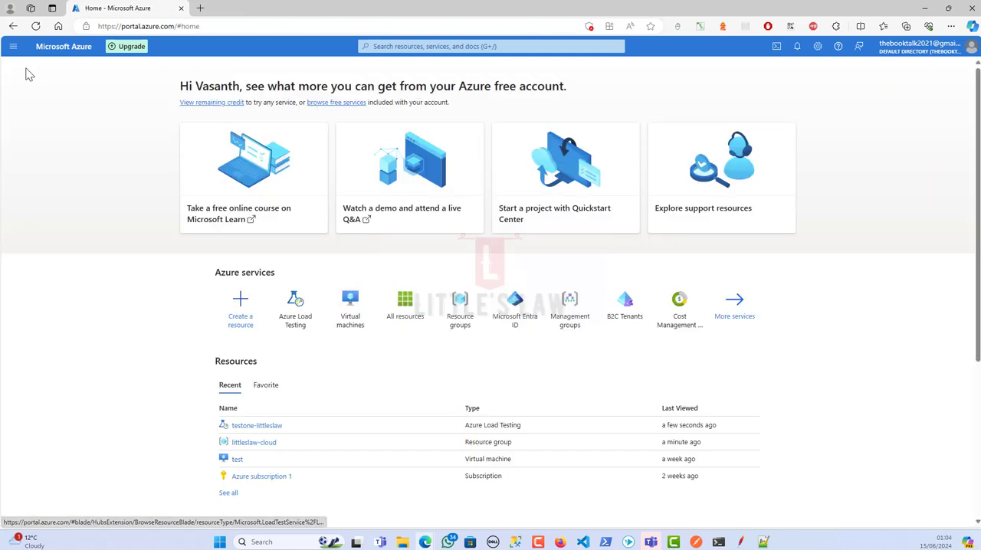
click(296, 314)
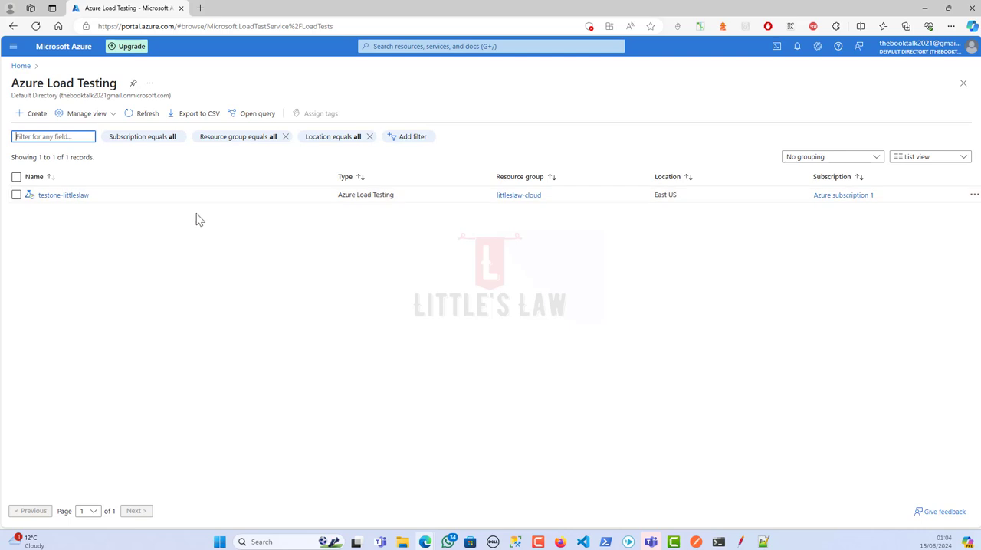
drag(330, 198, 399, 200)
click(315, 218)
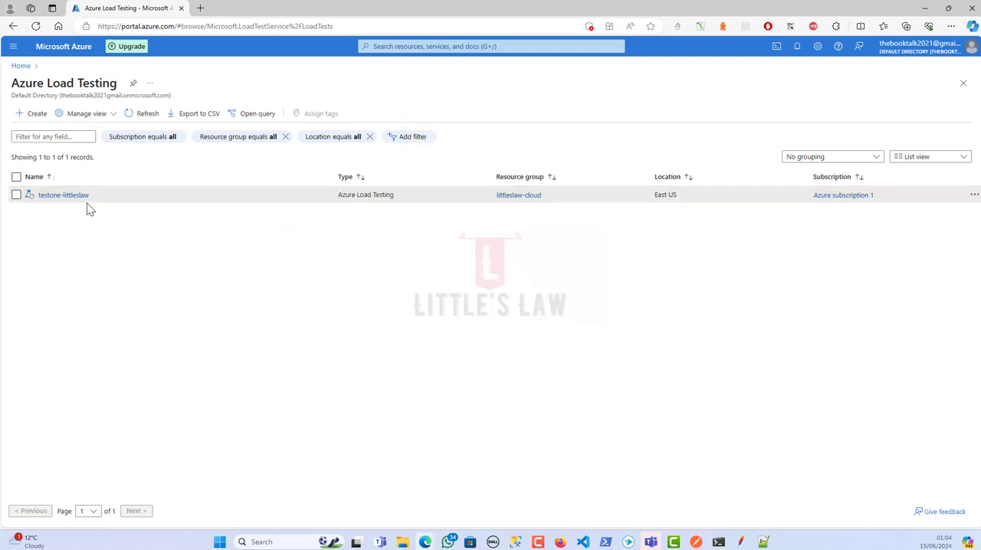
click(64, 196)
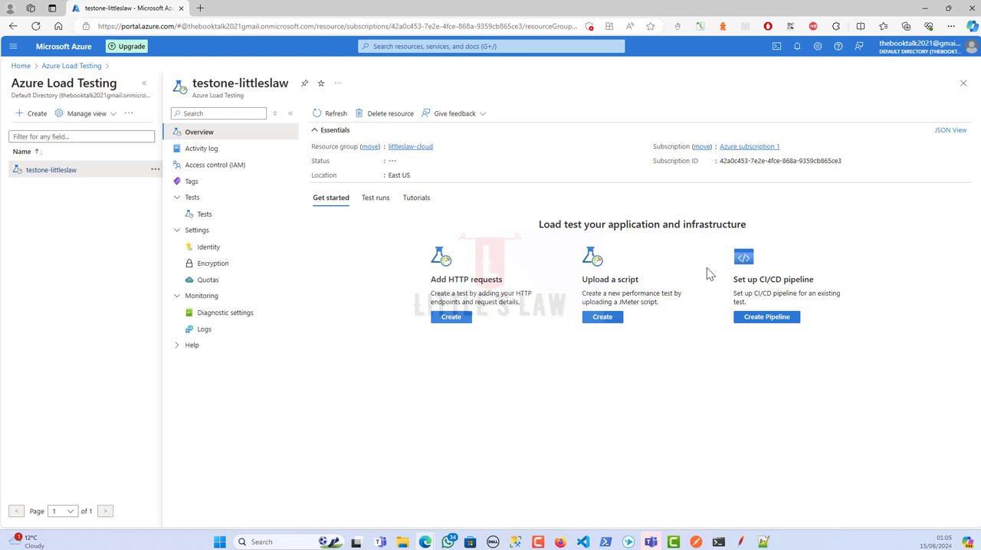
drag(705, 270, 832, 353)
click(707, 395)
Create a test from HTTP requests, naming it URL-Based-Test with the description "API Testing"
click(450, 318)
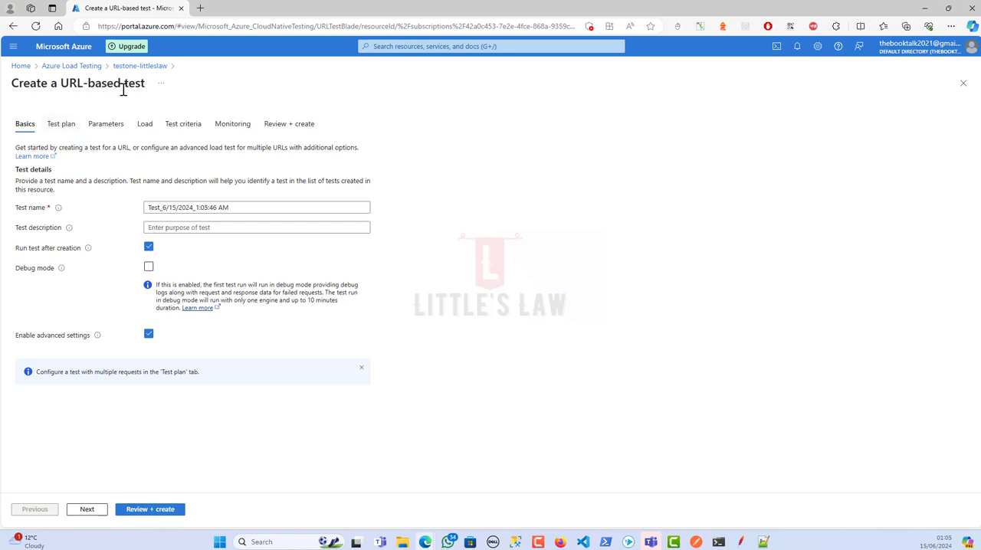
drag(237, 207, 93, 195)
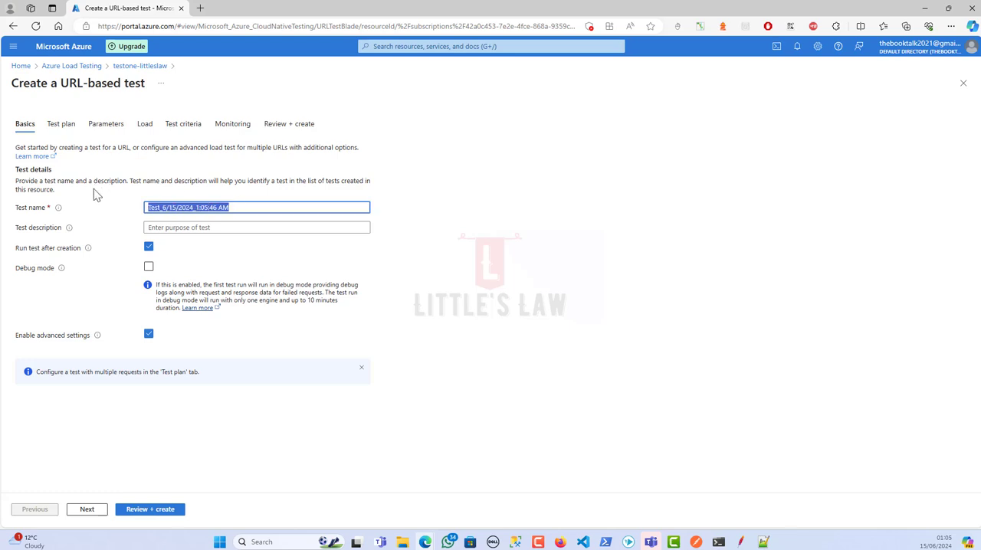
text(URL-)
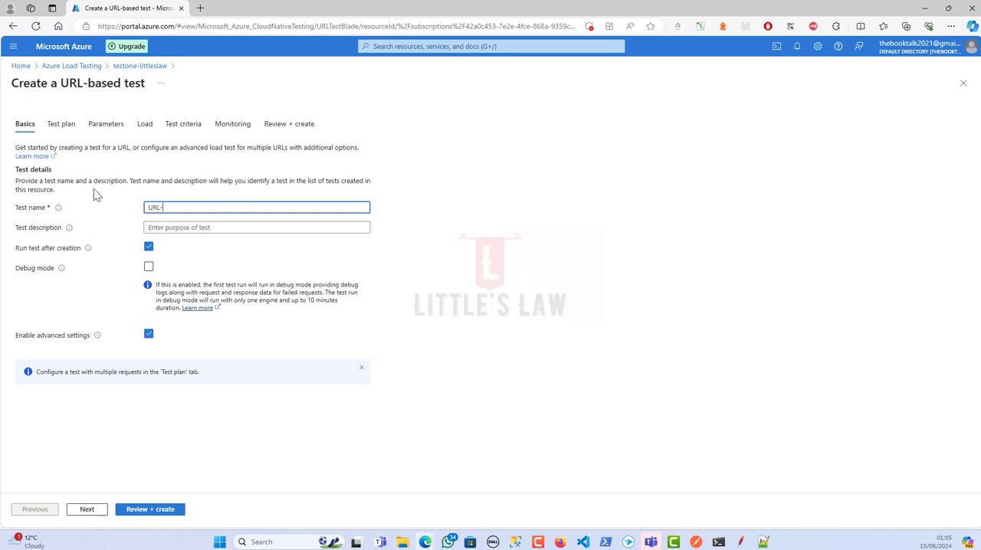
text(Based-Test)
click(194, 227)
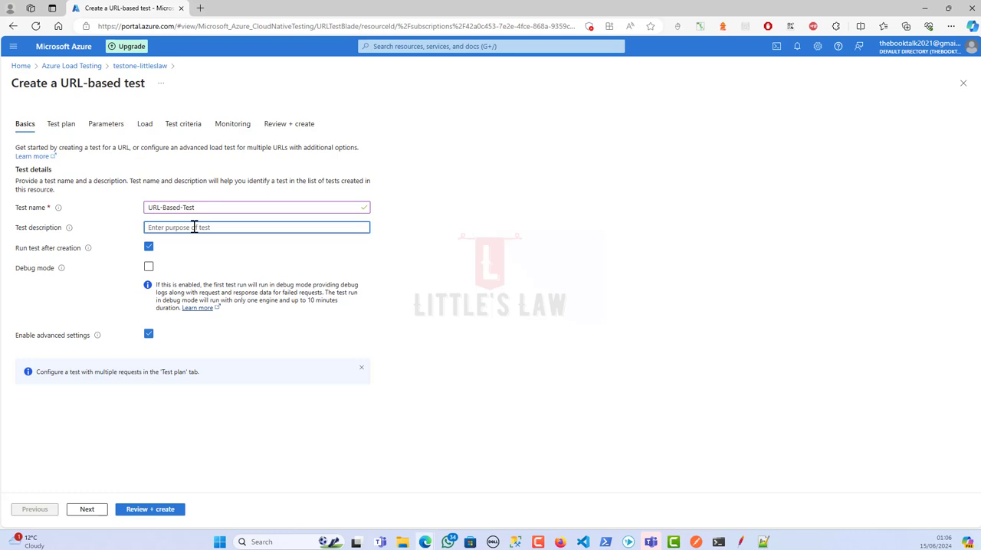
text(API Testing)
Turn off running the test after creation and continue to the test plan
click(151, 251)
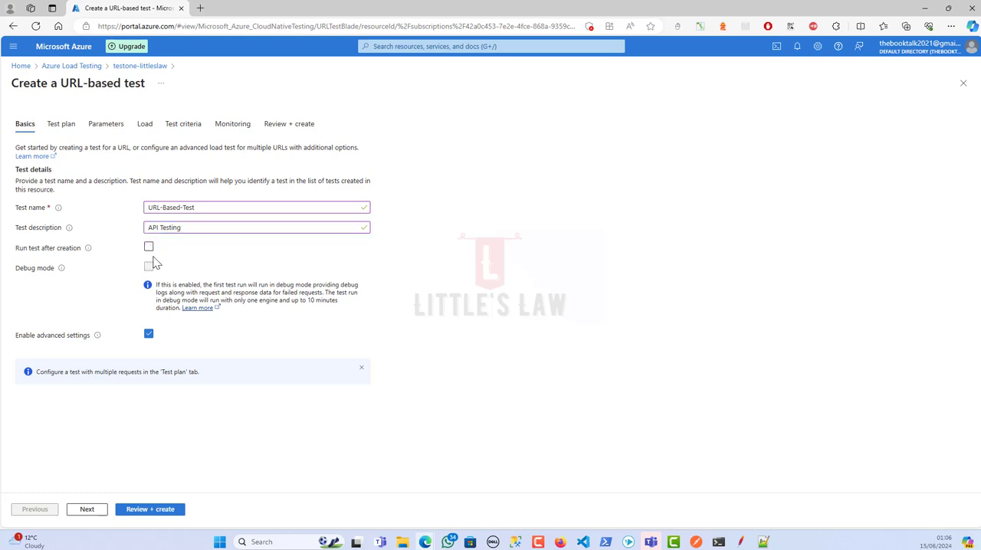
click(149, 249)
click(148, 249)
click(85, 510)
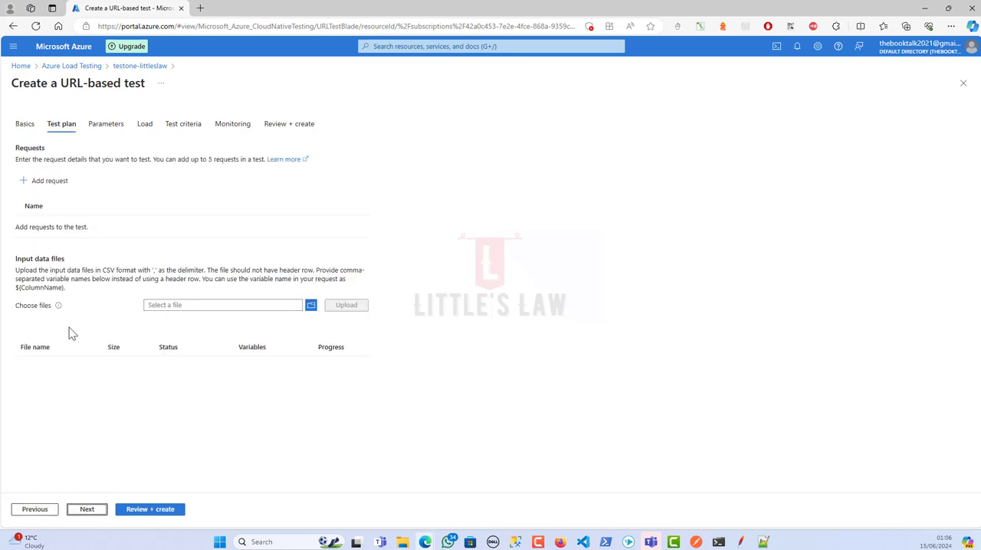
Add a request to the test plan and name it 01_Get_Request
click(42, 187)
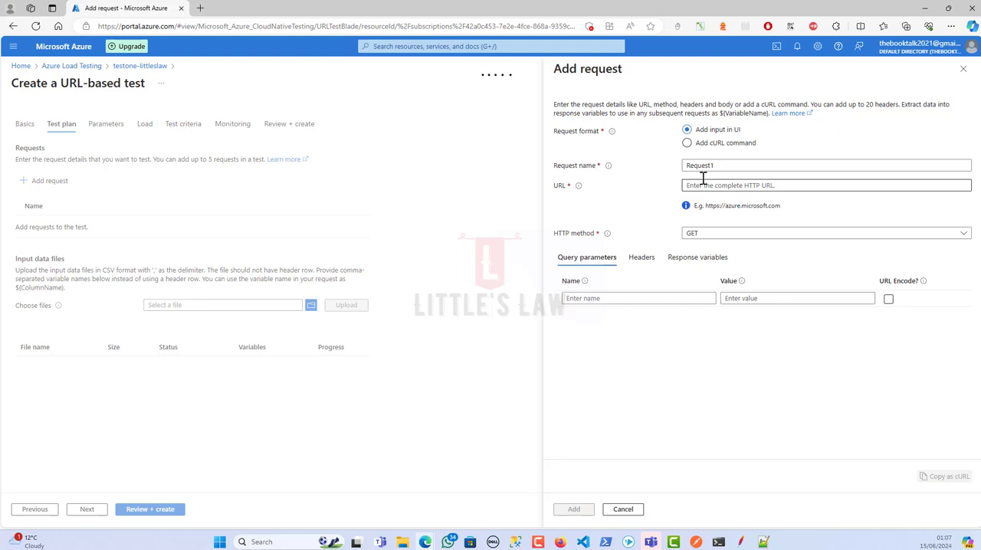
drag(726, 166, 634, 161)
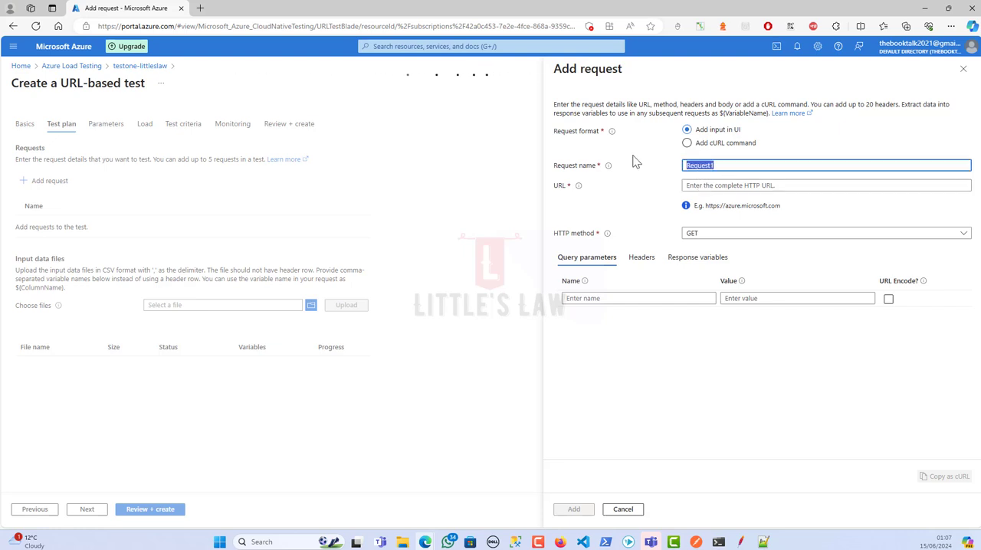
text(01_Get_)
Copy the GET URL with its session ID from the 02_ClickSignIn-7 result in JMeter and paste it as the Azure request's URL
click(740, 542)
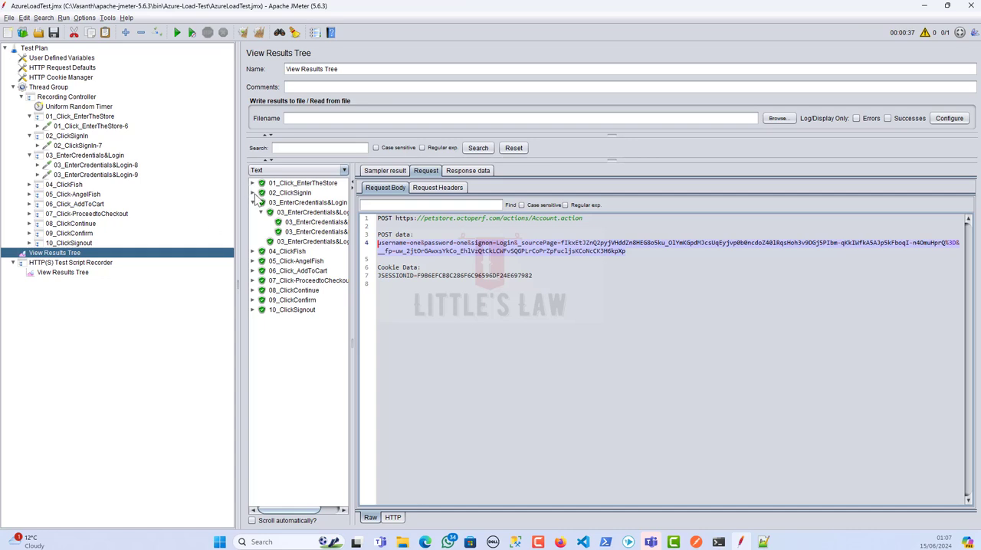
click(253, 193)
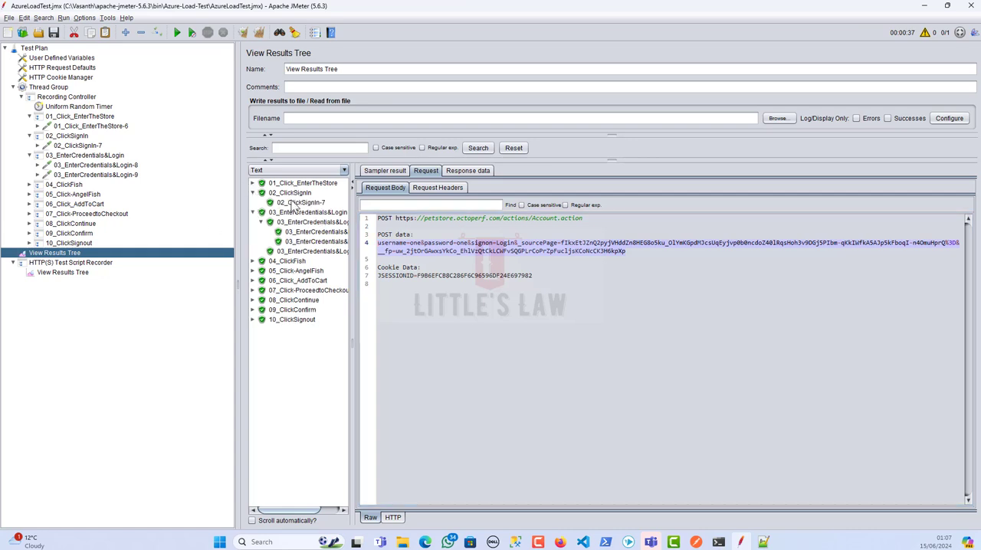
click(301, 202)
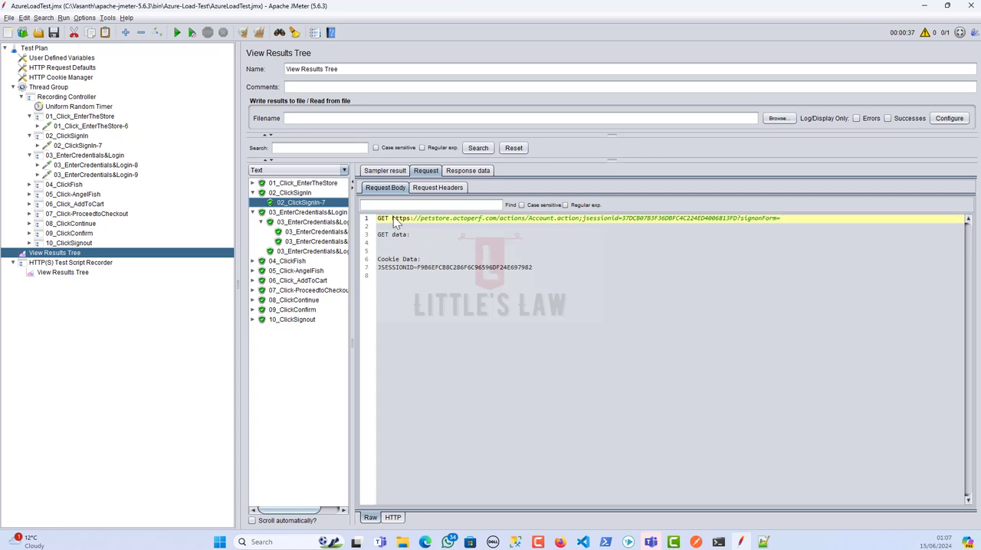
drag(393, 218, 741, 221)
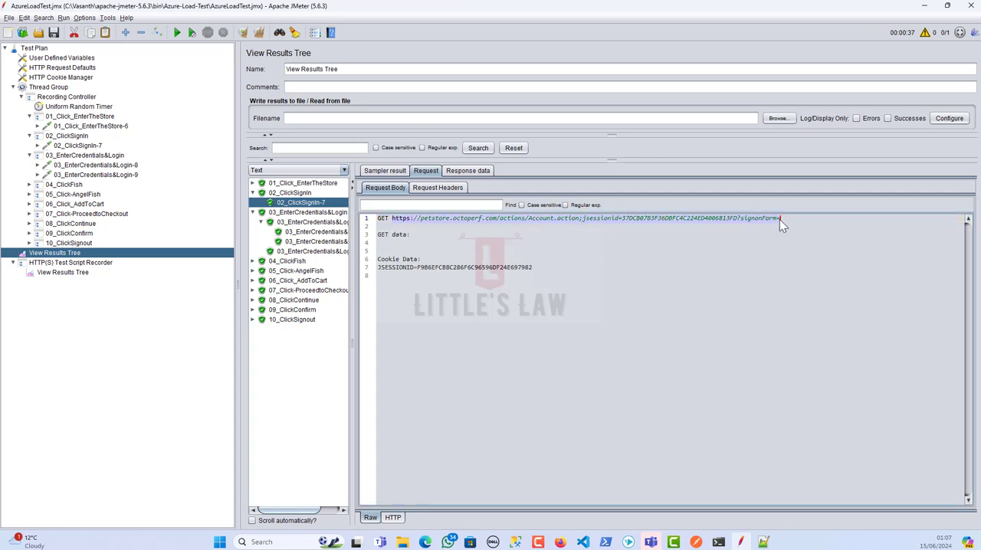
key(alt+Tab)
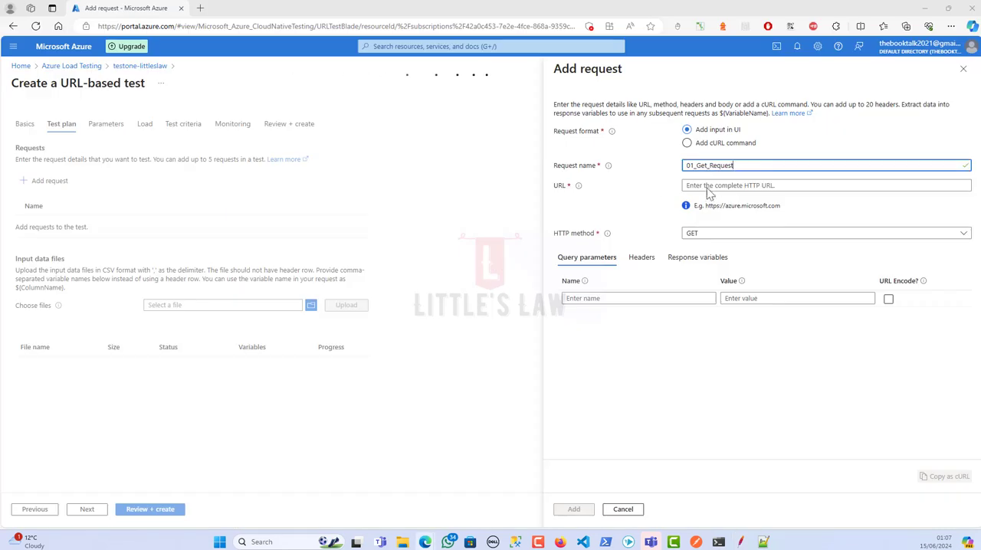
click(775, 187)
key(ctrl+v)
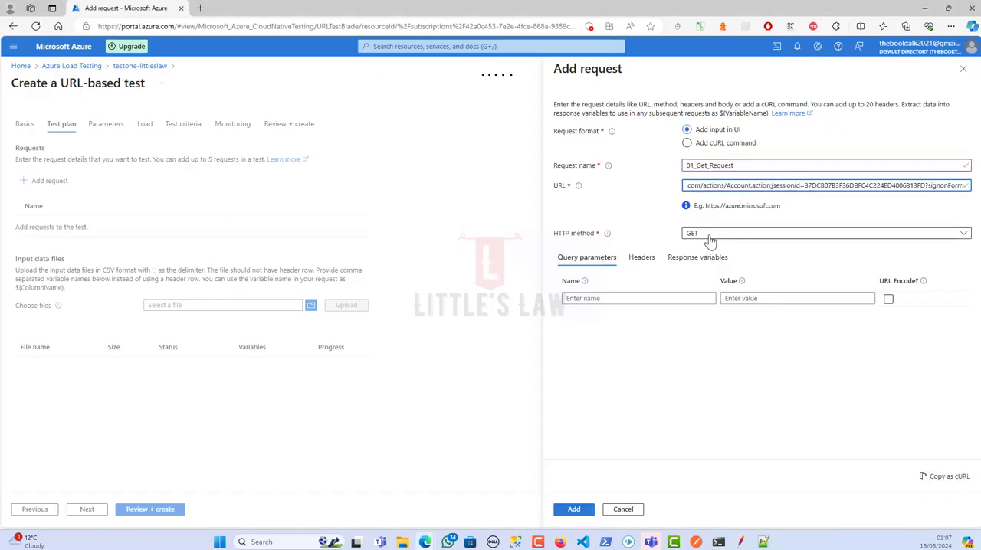
click(644, 342)
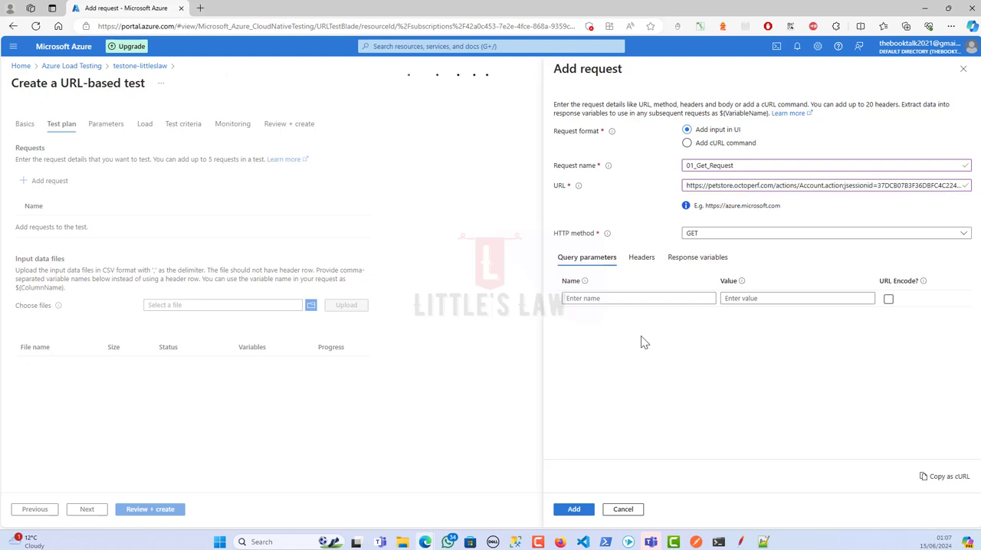
Show the request headers of 02_ClickSignIn-7 in JMeter and copy "Connection" into the Azure request's first query parameter name
key(alt+Tab)
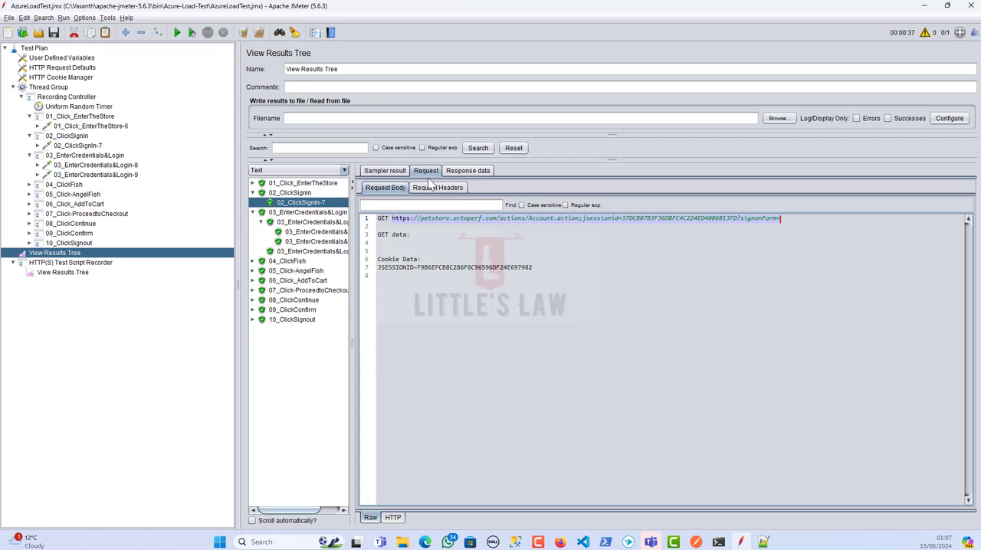
drag(431, 237, 474, 281)
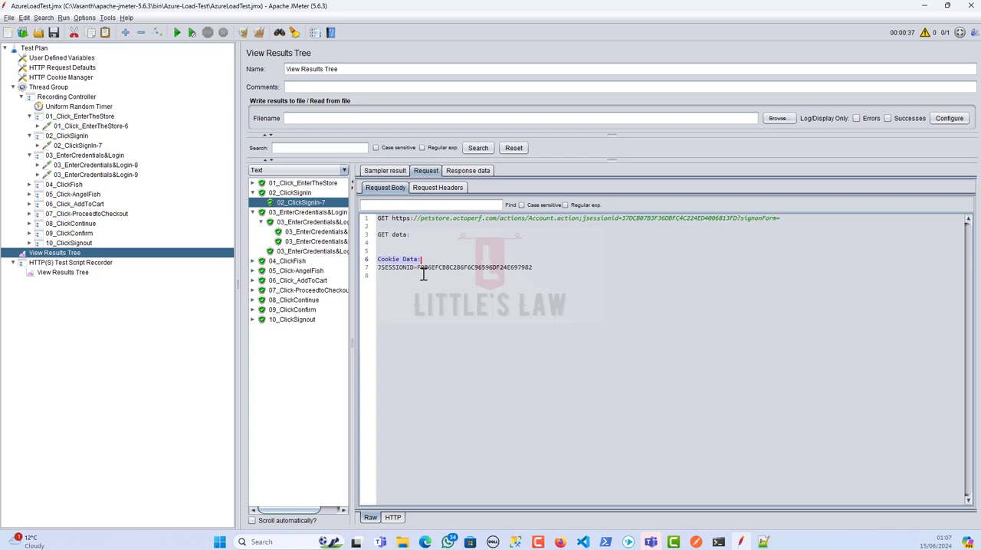
key(alt+Tab)
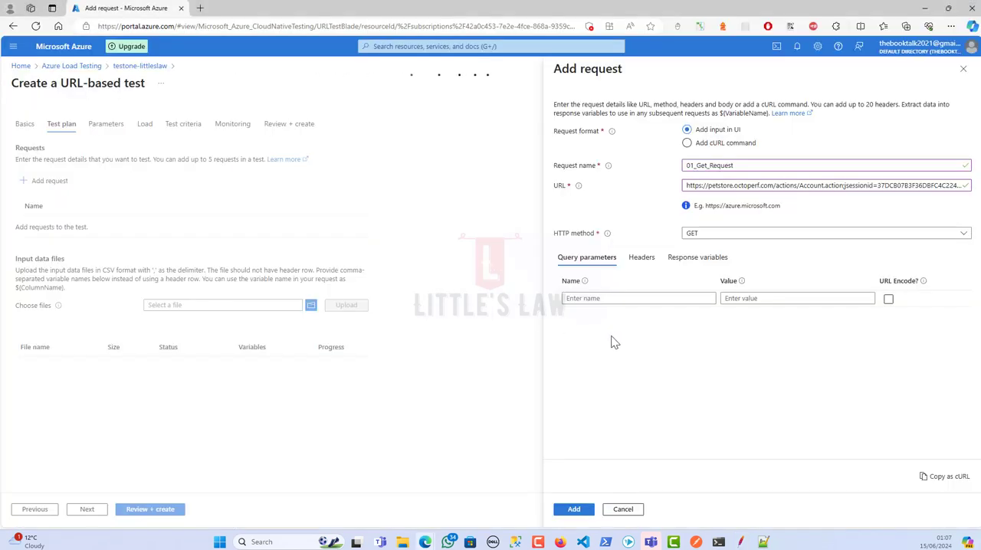
key(alt+Tab)
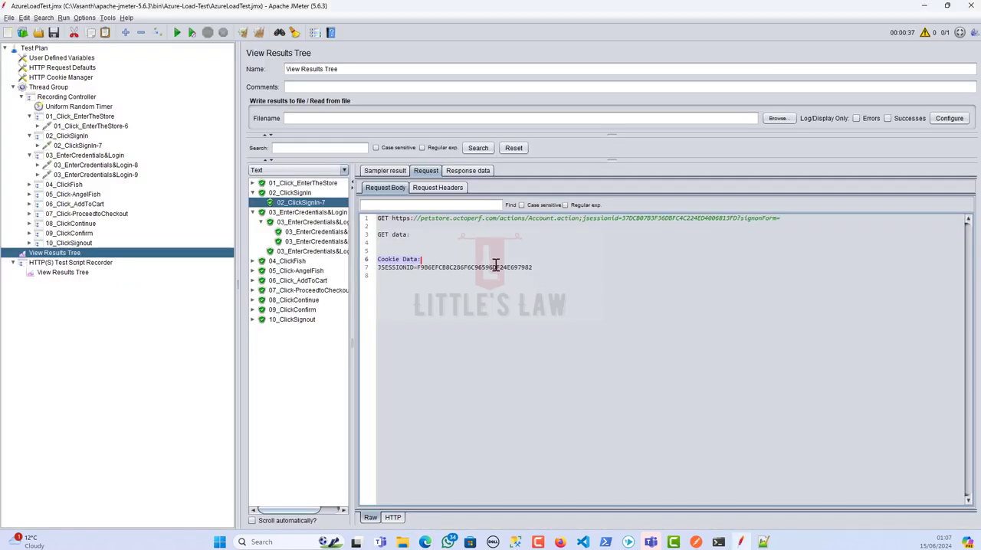
click(448, 191)
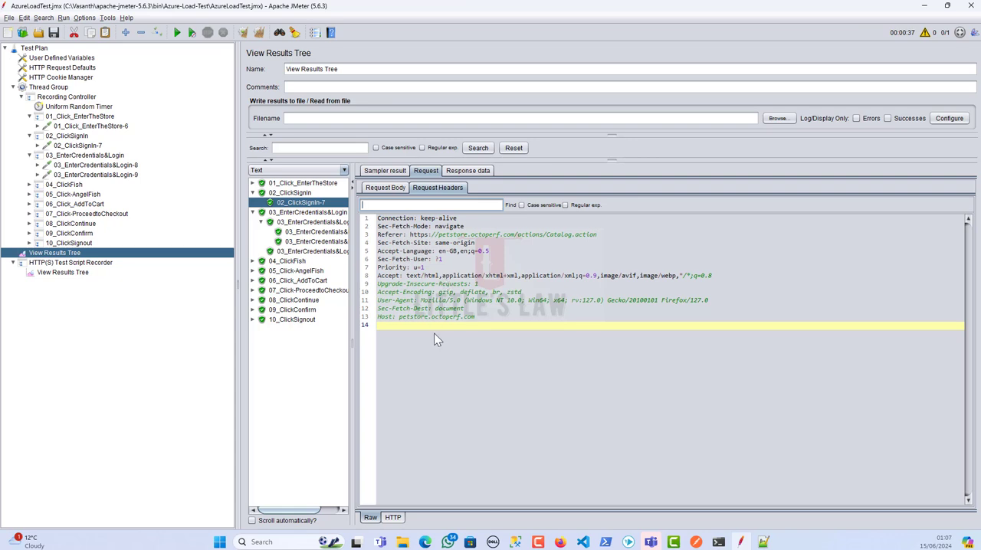
click(379, 219)
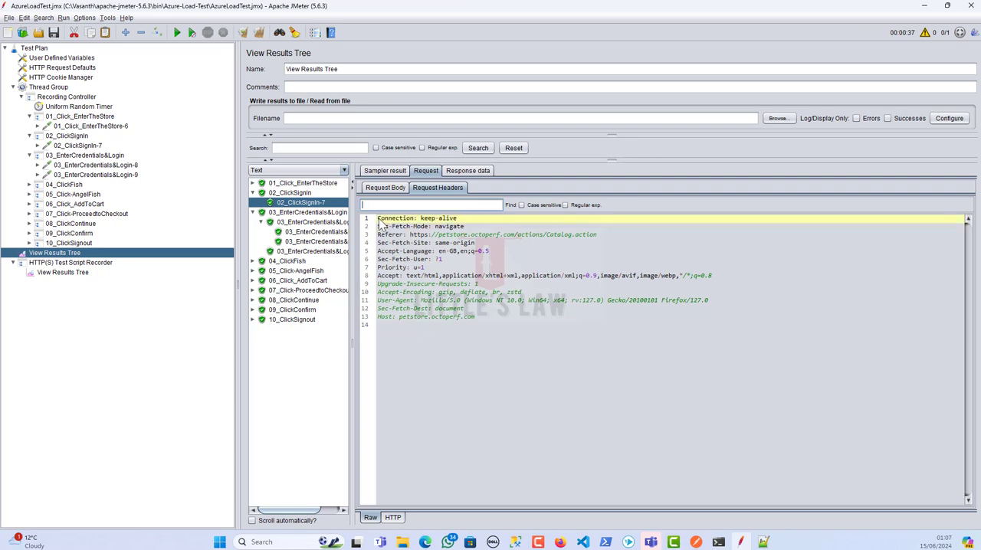
drag(378, 219, 413, 219)
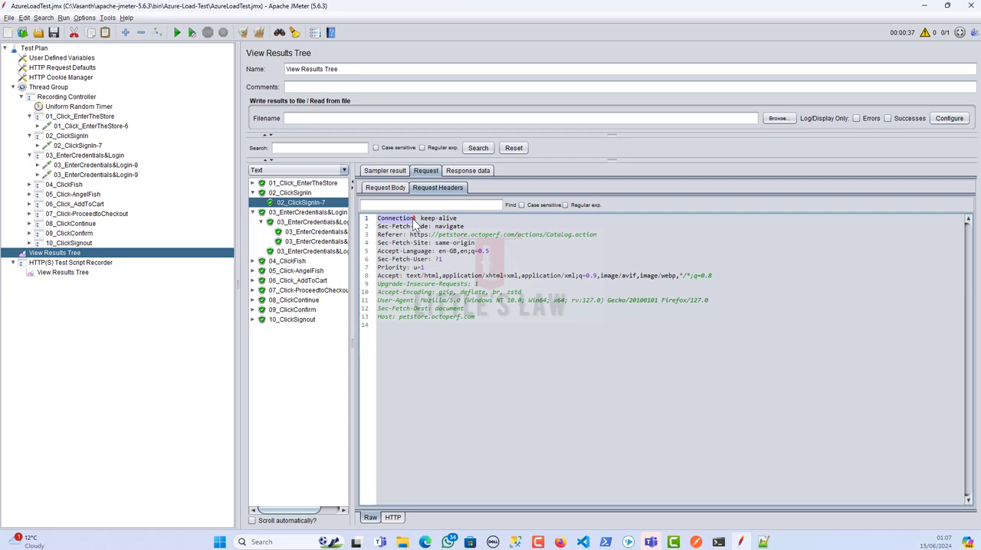
key(ctrl+c)
key(alt+Tab)
click(606, 298)
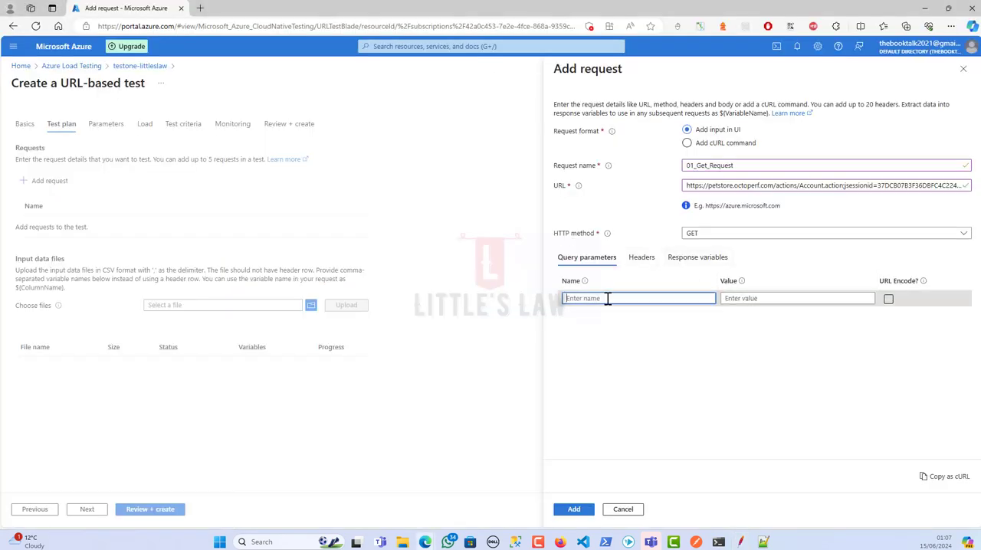
key(ctrl+v)
Copy keep-alive from the JMeter request headers as the value of the Connection query parameter in Azure
key(alt+Tab)
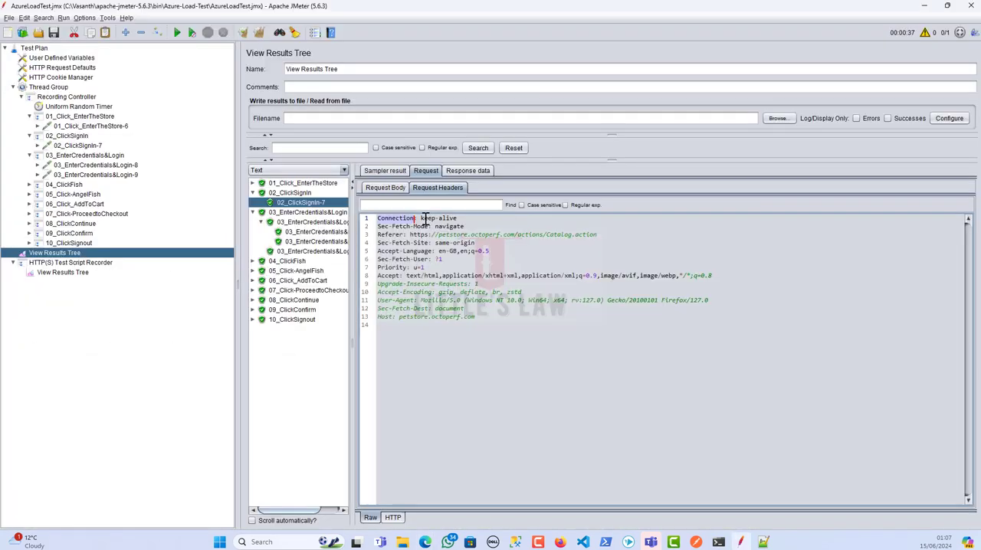
drag(421, 220, 477, 220)
key(ctrl+c)
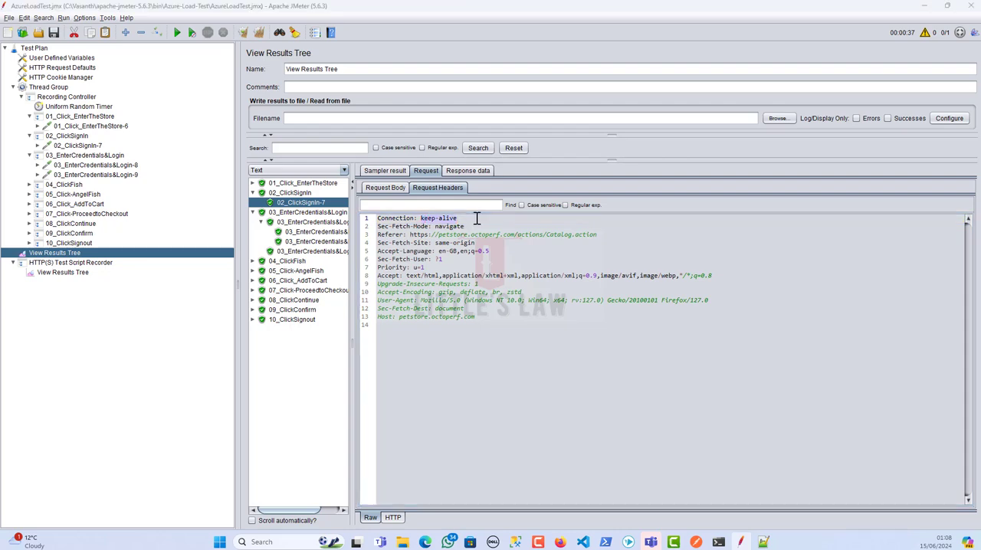
key(alt+Tab)
click(732, 299)
key(ctrl+v)
Add a second query parameter Sec-Fetch-Mode with the value navigate, copying both from the JMeter request headers
key(alt+Tab)
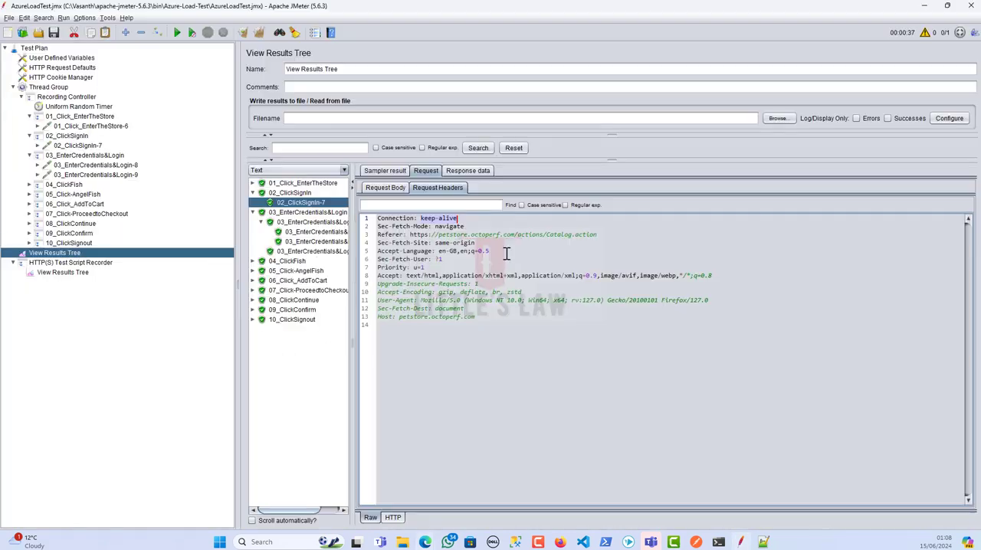
drag(378, 227, 418, 227)
key(ctrl+c)
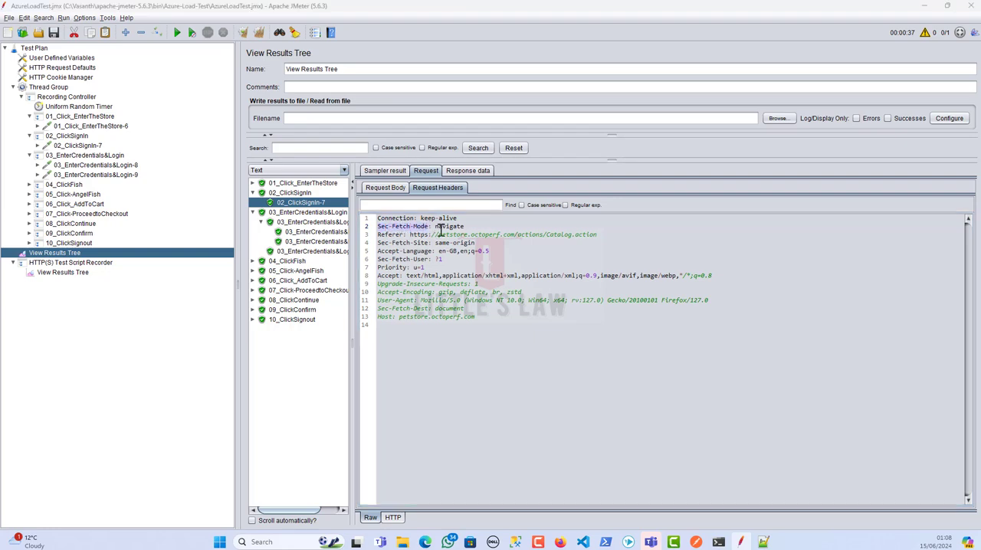
key(alt+Tab)
click(611, 314)
key(ctrl+v)
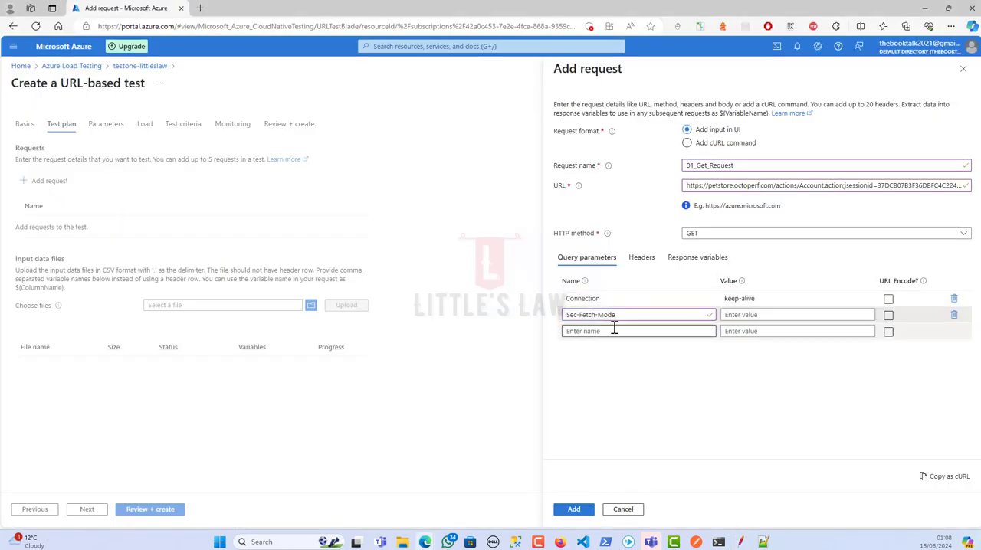
key(alt+Tab)
double_click(448, 226)
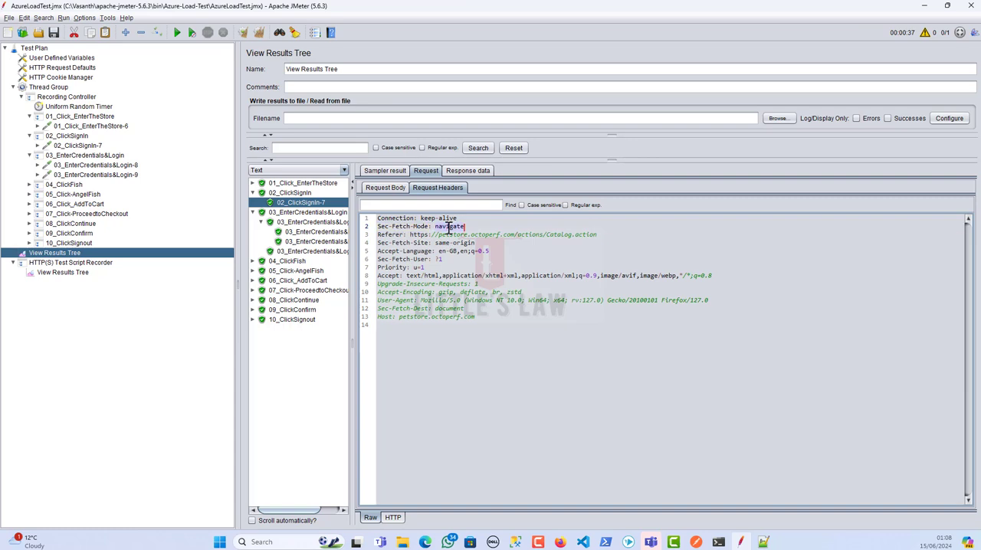
key(ctrl+c)
key(alt+Tab)
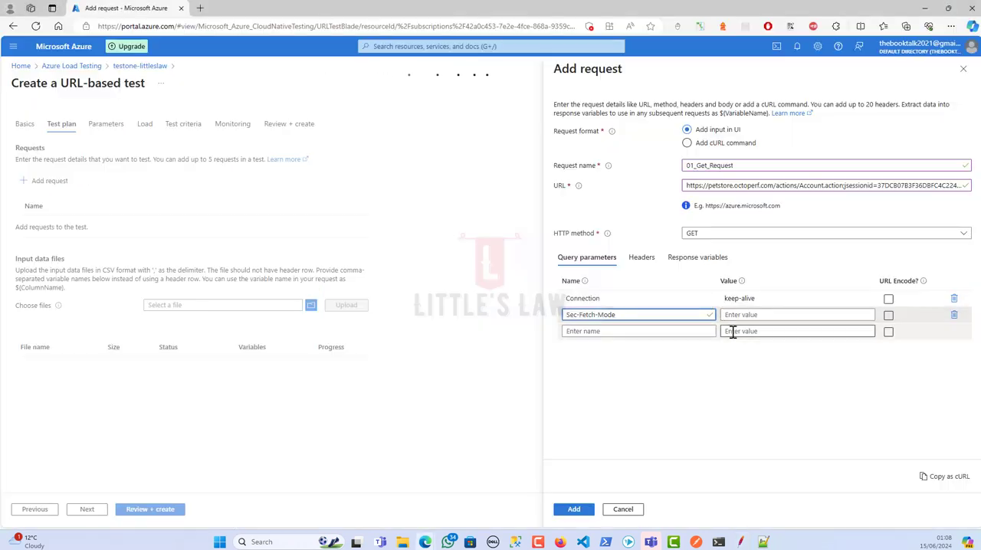
click(736, 315)
key(ctrl+v)
key(alt+Tab)
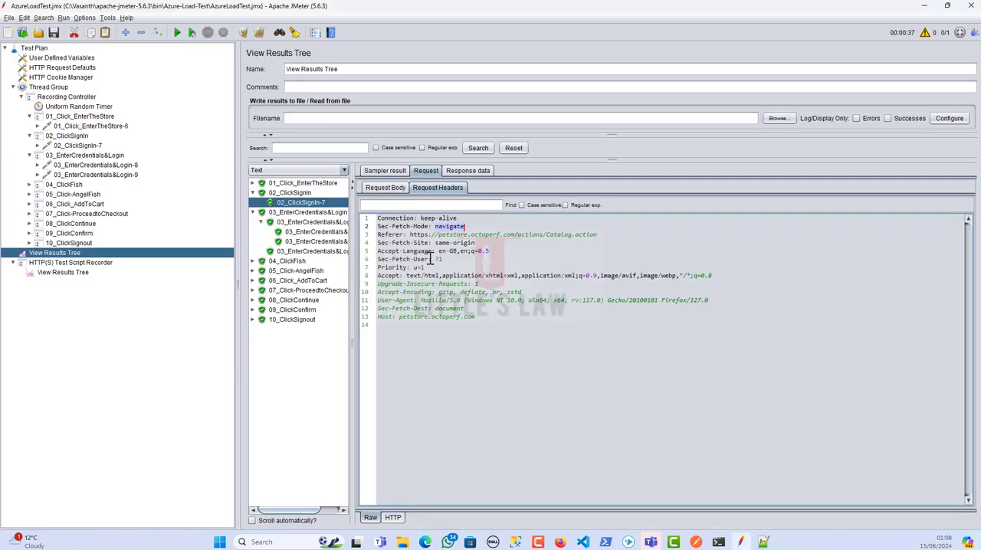
double_click(380, 234)
key(alt+Tab)
click(606, 331)
key(ctrl+v)
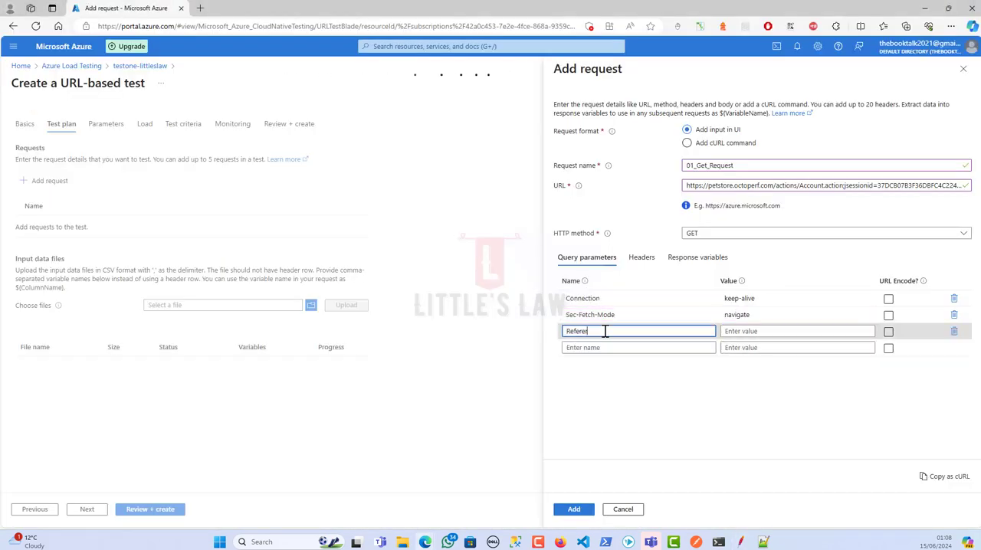
key(alt+Tab)
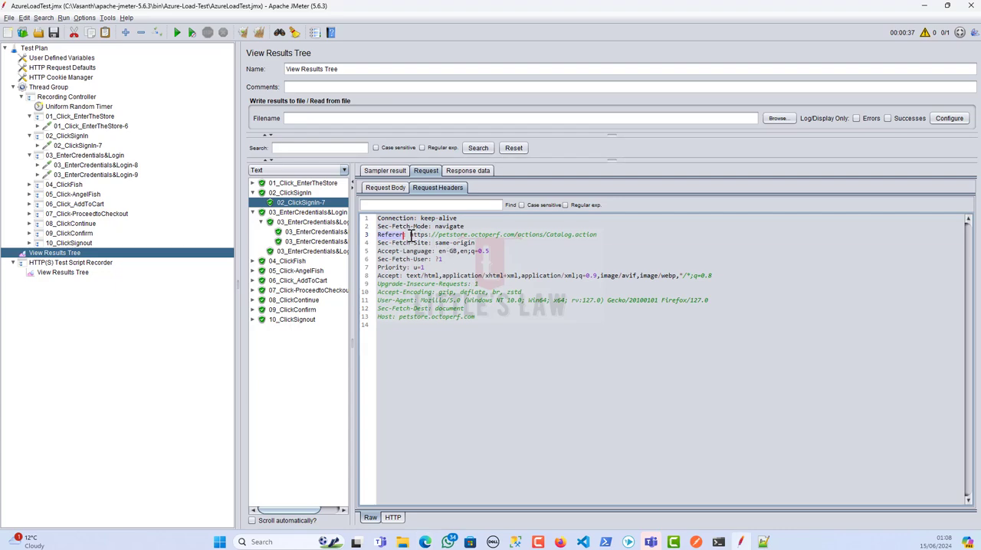
drag(410, 235, 605, 235)
key(alt+Tab)
click(741, 331)
key(ctrl+v)
Add a fourth query parameter Sec-Fetch-Site with the value same-origin, copying both from the JMeter request headers
key(alt+Tab)
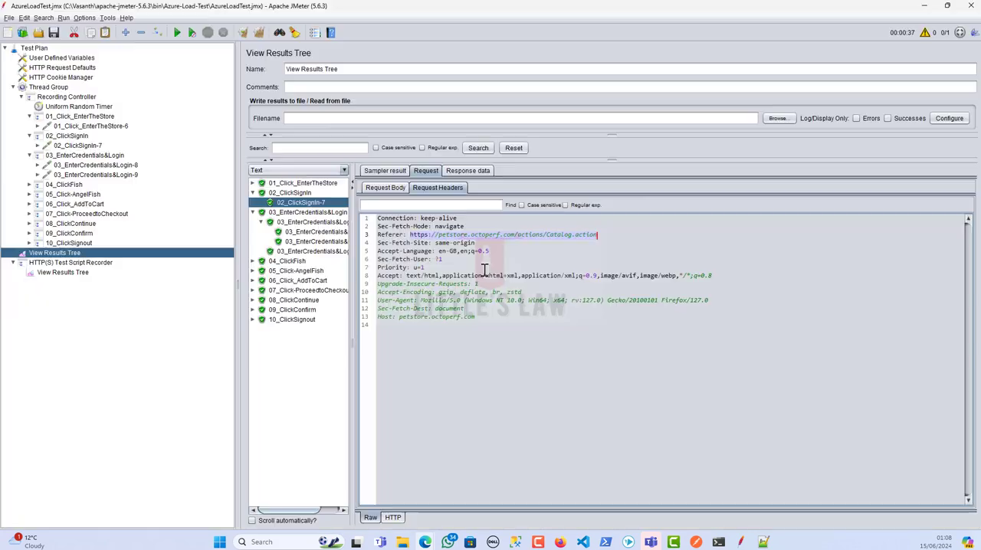
drag(377, 242, 419, 243)
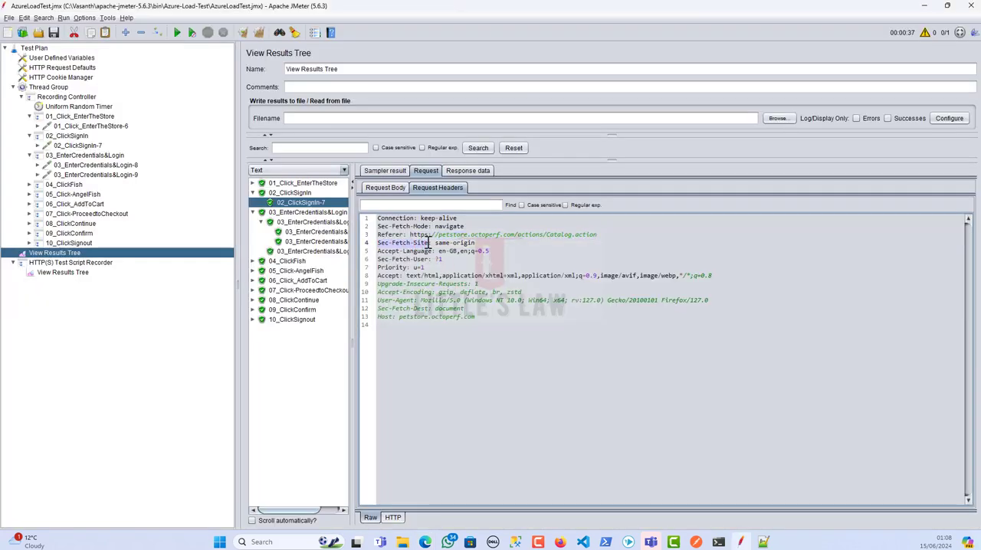
key(ctrl+c)
key(alt+Tab)
click(635, 346)
key(ctrl+v)
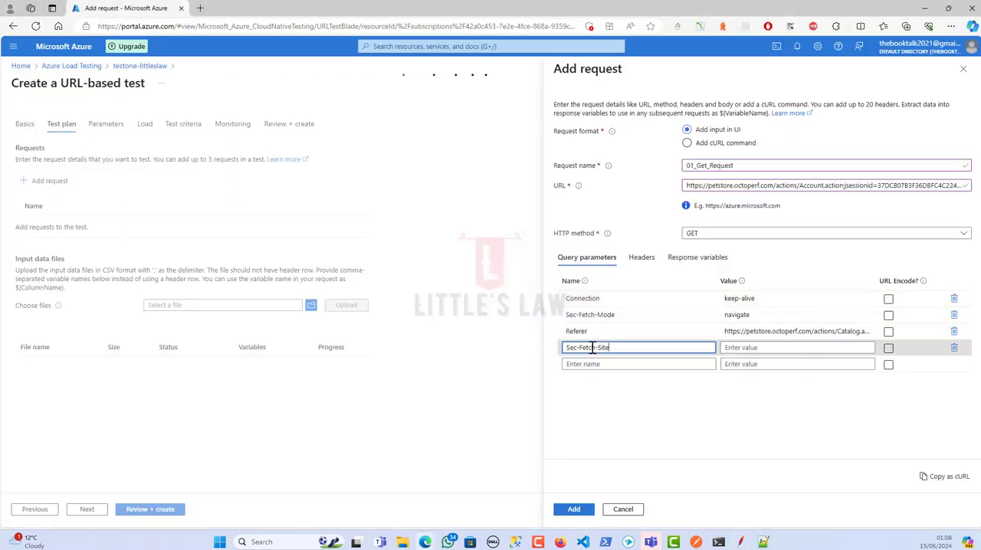
key(alt+Tab)
drag(435, 243, 485, 243)
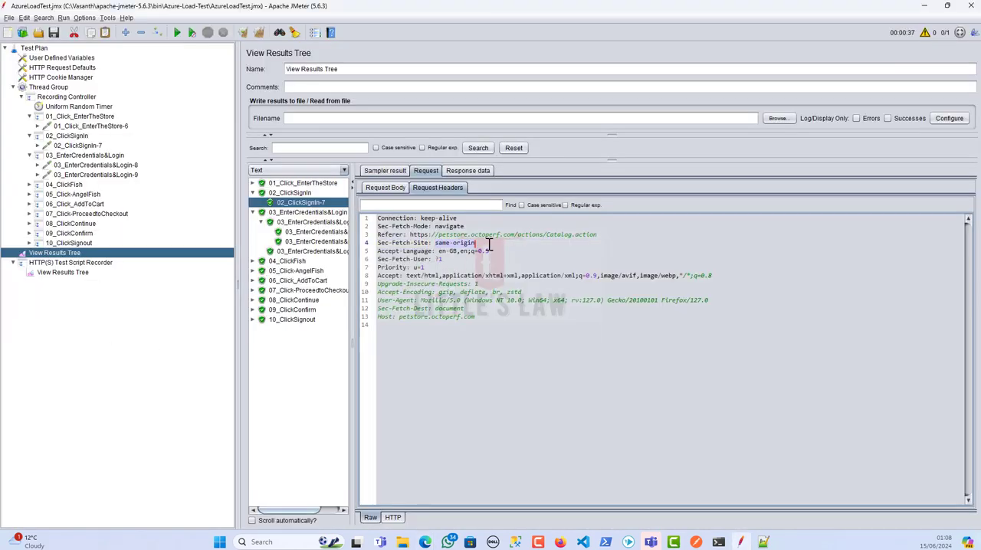
key(ctrl+c)
key(alt+Tab)
click(738, 347)
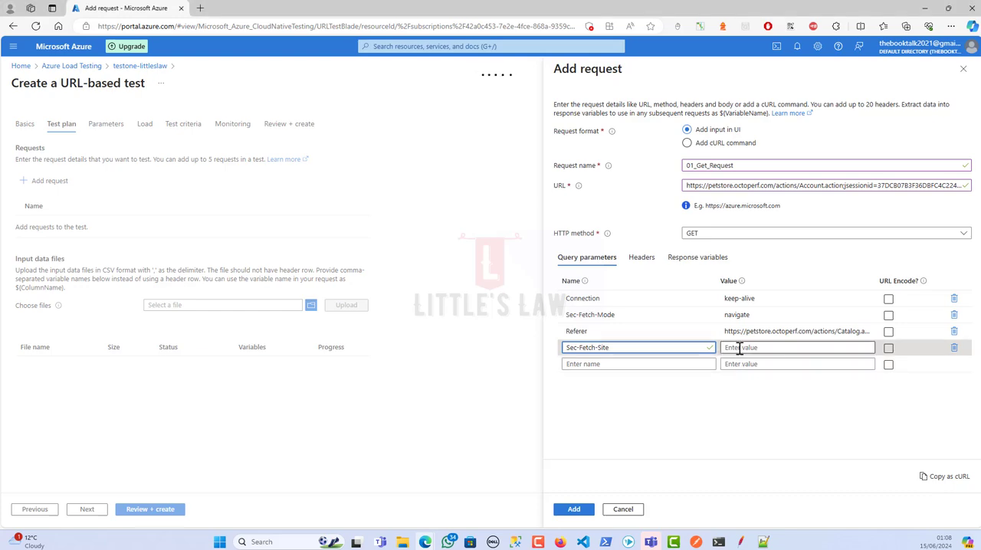
key(ctrl+v)
Add a fifth query parameter Accept-Language with the value en-GB,en;q=0.5, copying both from the JMeter request headers
key(alt+Tab)
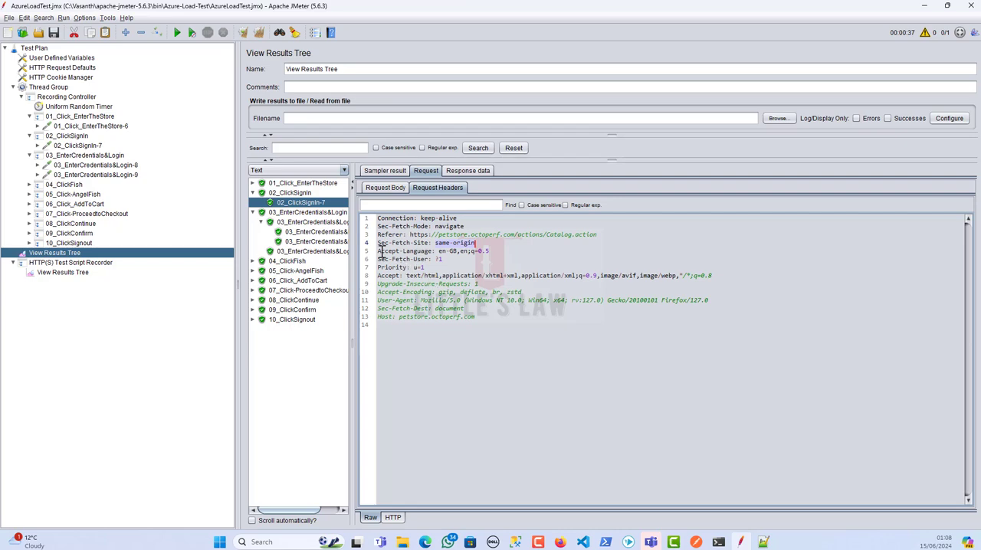
drag(377, 251, 424, 252)
key(ctrl+c)
key(alt+Tab)
click(573, 363)
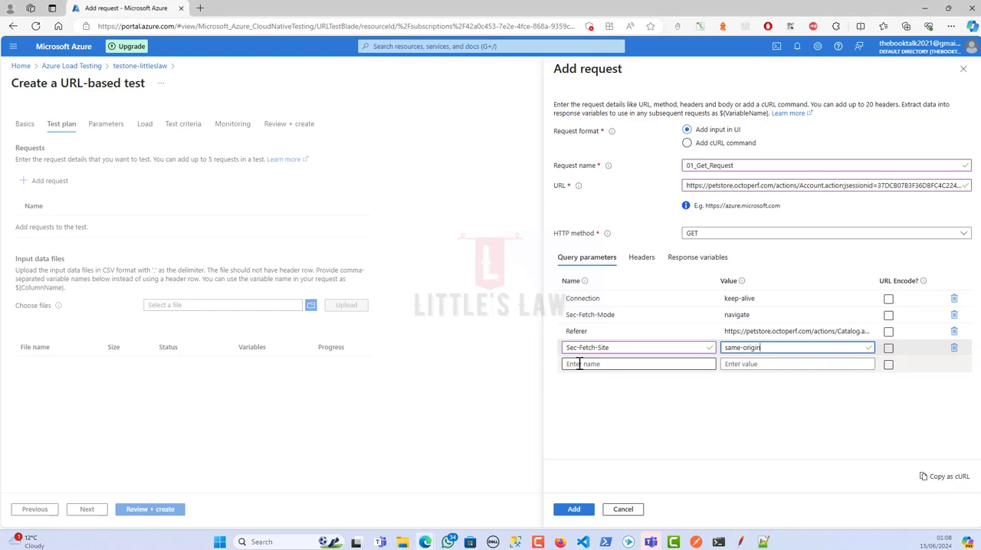
key(ctrl+v)
key(alt+Tab)
drag(439, 251, 491, 251)
key(ctrl+c)
key(alt+Tab)
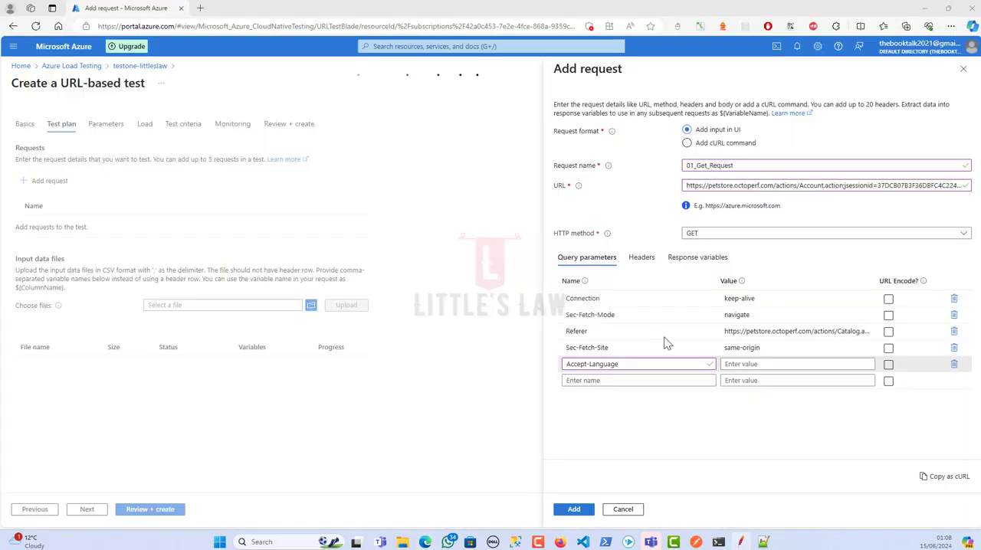
click(734, 363)
key(ctrl+v)
Add a sixth query parameter Sec-Fetch-User with the value ?1, copying both from the JMeter request headers
key(alt+Tab)
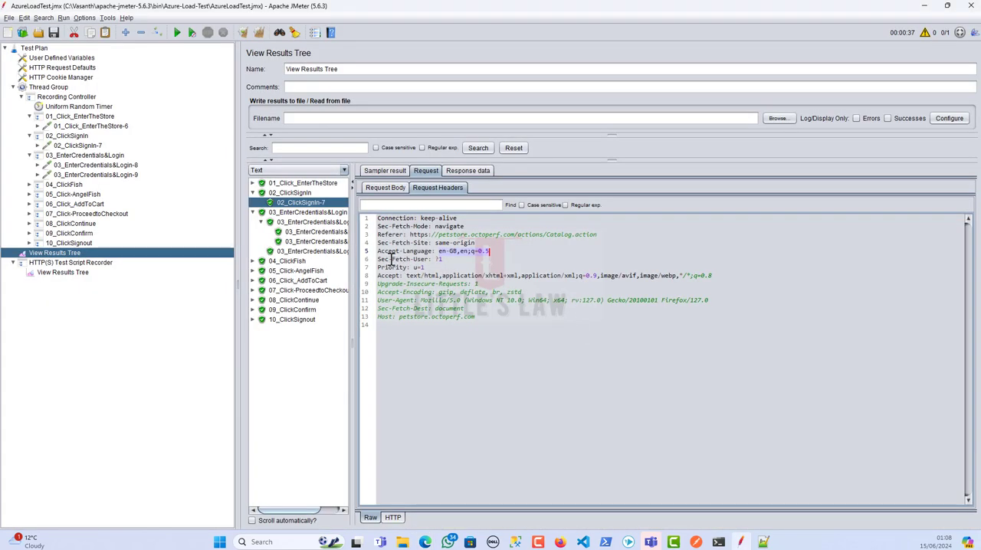
drag(379, 259, 426, 259)
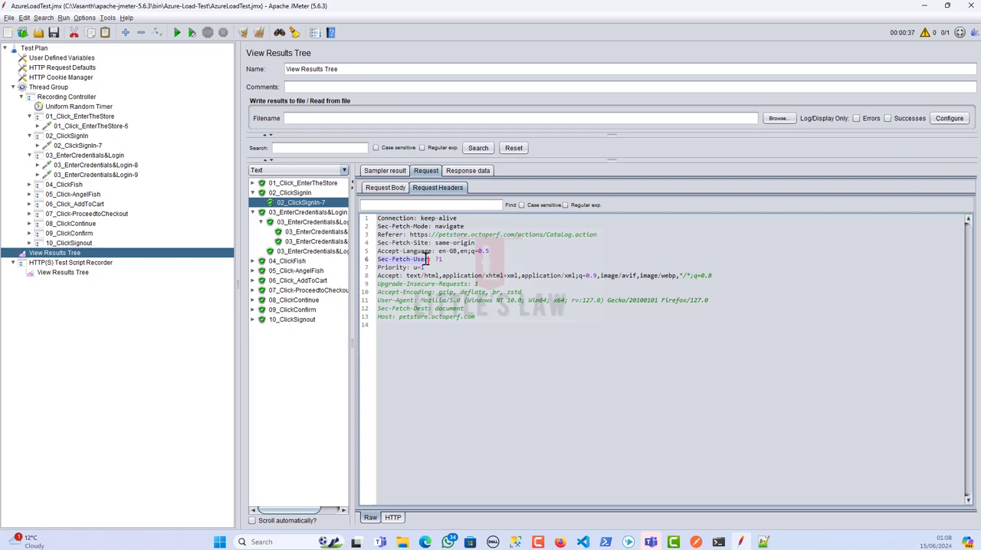
key(alt+Tab)
click(623, 380)
key(ctrl+v)
key(alt+Tab)
double_click(440, 260)
click(441, 260)
double_click(436, 260)
key(alt+Tab)
click(729, 380)
key(ctrl+v)
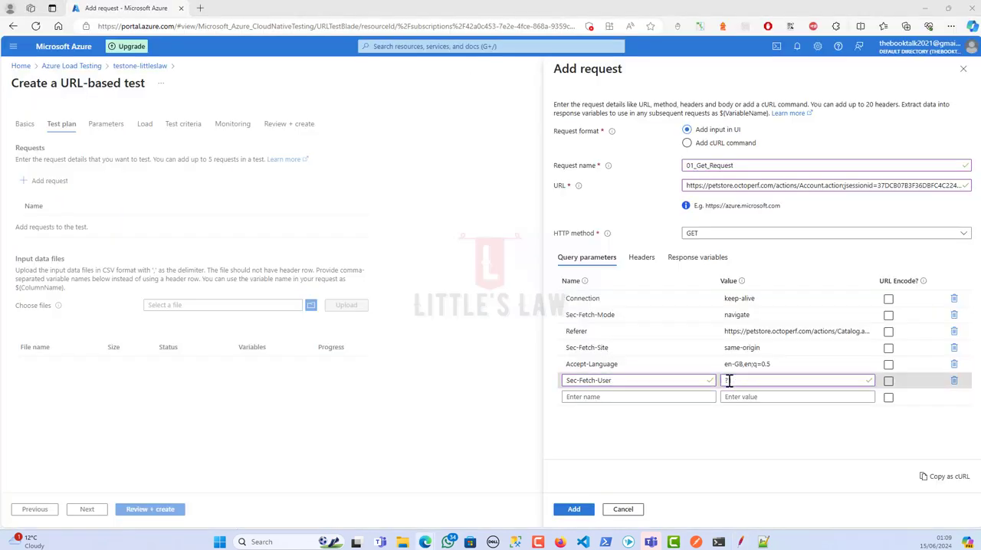
Add a seventh query parameter Priority with the value u=1, copying both from the JMeter request headers
key(alt+Tab)
click(388, 267)
double_click(398, 268)
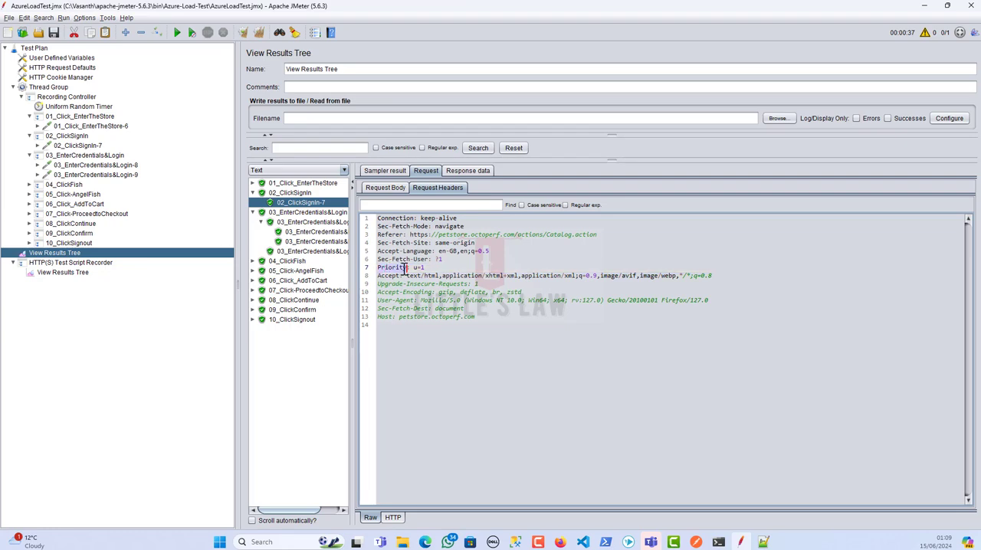
key(ctrl+c)
key(alt+Tab)
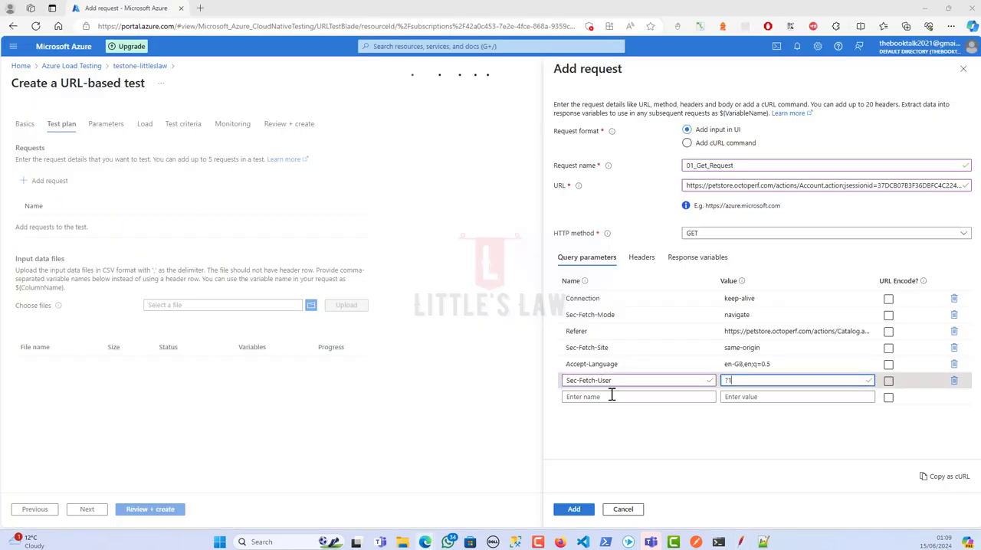
click(609, 397)
key(ctrl+v)
key(alt+Tab)
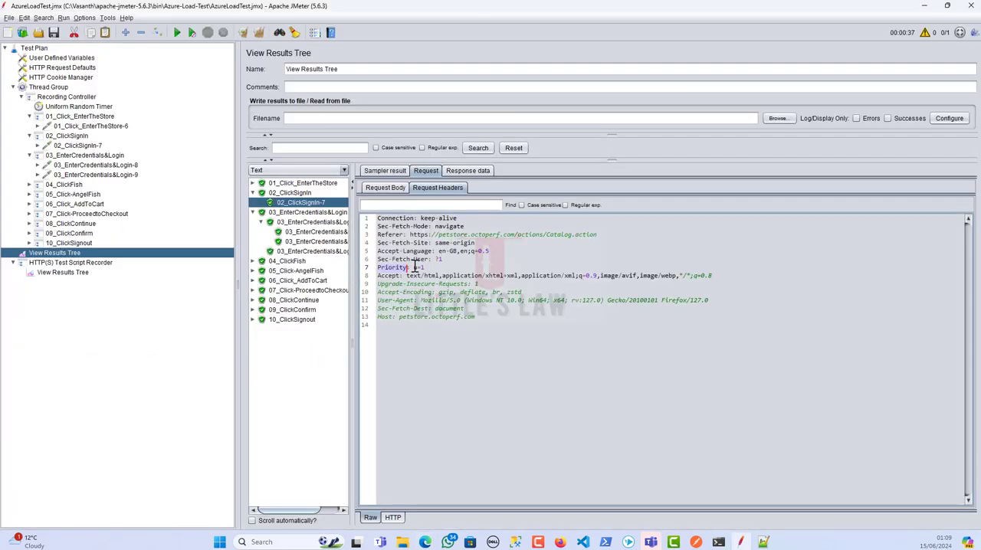
drag(413, 267, 426, 266)
key(ctrl+c)
key(alt+Tab)
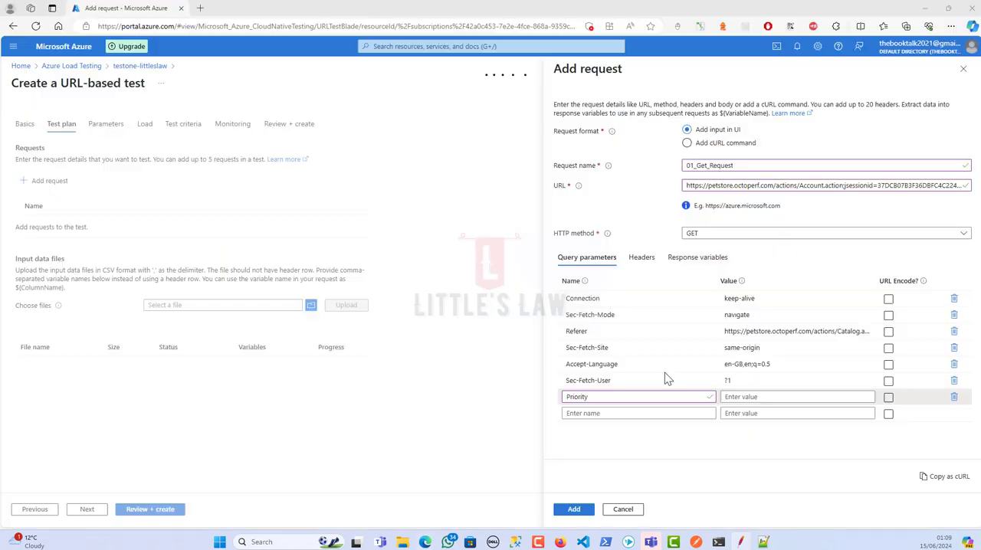
click(728, 397)
key(ctrl+v)
Add an eighth query parameter Accept, copying the name and the value text/html,application/xhtml+xml,application/xml;q=0.9,image/avif,image/webp,*/*;q=0.8 from the JMeter request headers
key(alt+Tab)
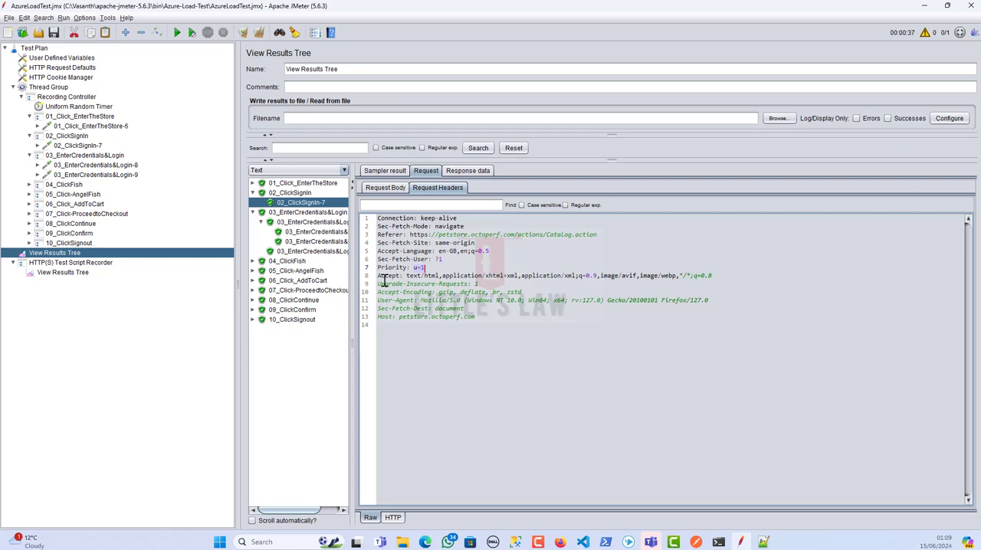
key(ctrl+c)
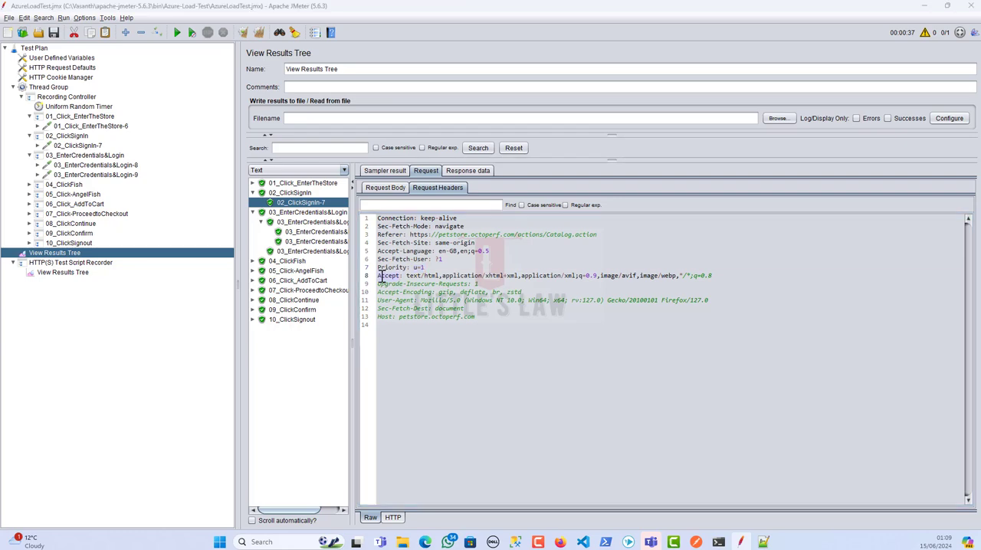
key(alt+Tab)
click(592, 413)
key(ctrl+v)
key(alt+Tab)
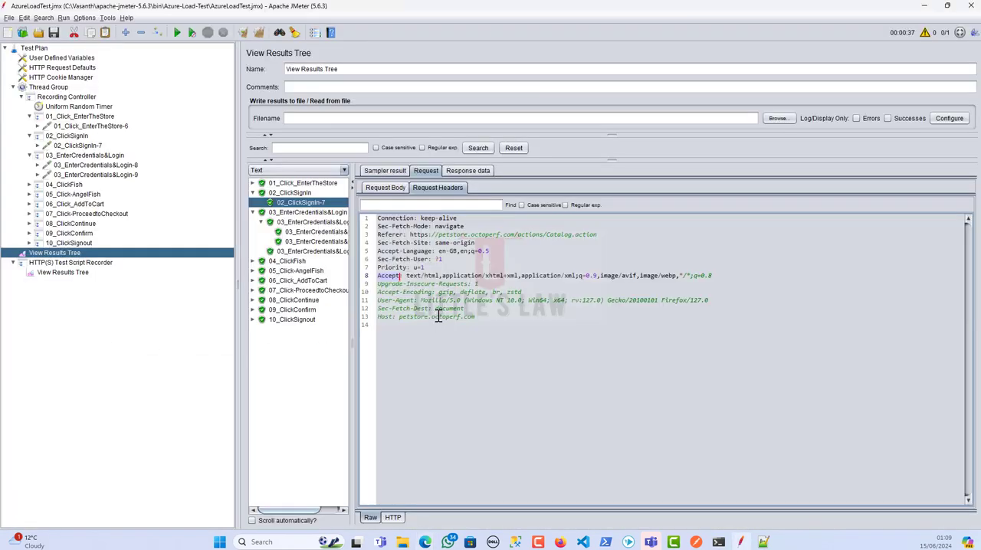
click(408, 276)
drag(407, 276, 717, 277)
key(ctrl+c)
key(alt+Tab)
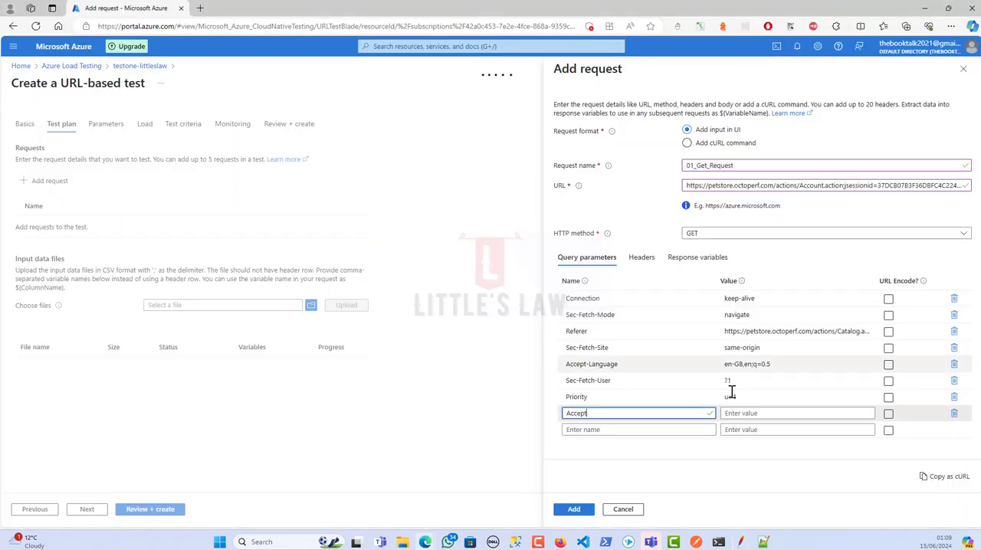
click(734, 413)
key(ctrl+v)
Copy Upgrade-Insecure-Requests from the JMeter request headers as the name of the ninth query parameter in Azure
key(alt+Tab)
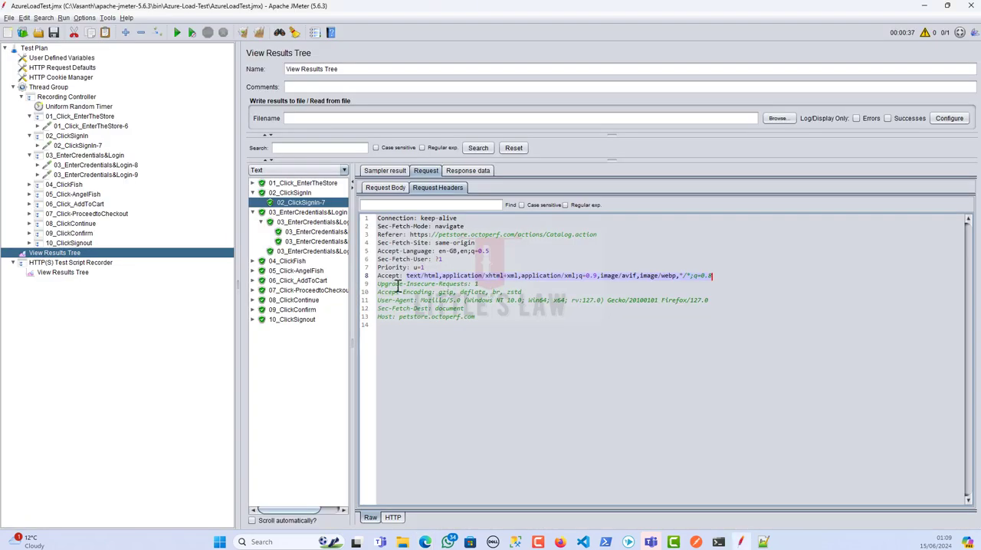
drag(378, 284, 469, 283)
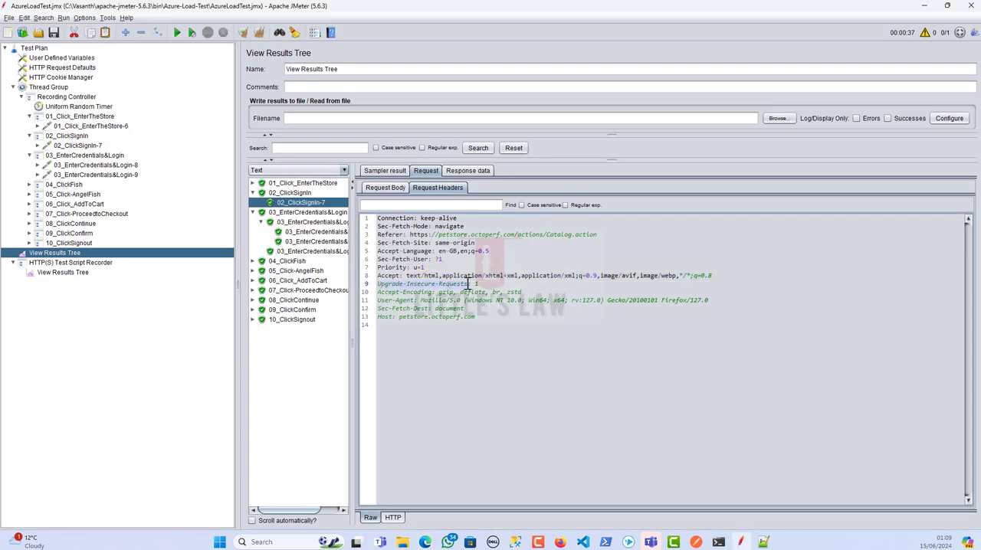
key(ctrl+c)
key(alt+Tab)
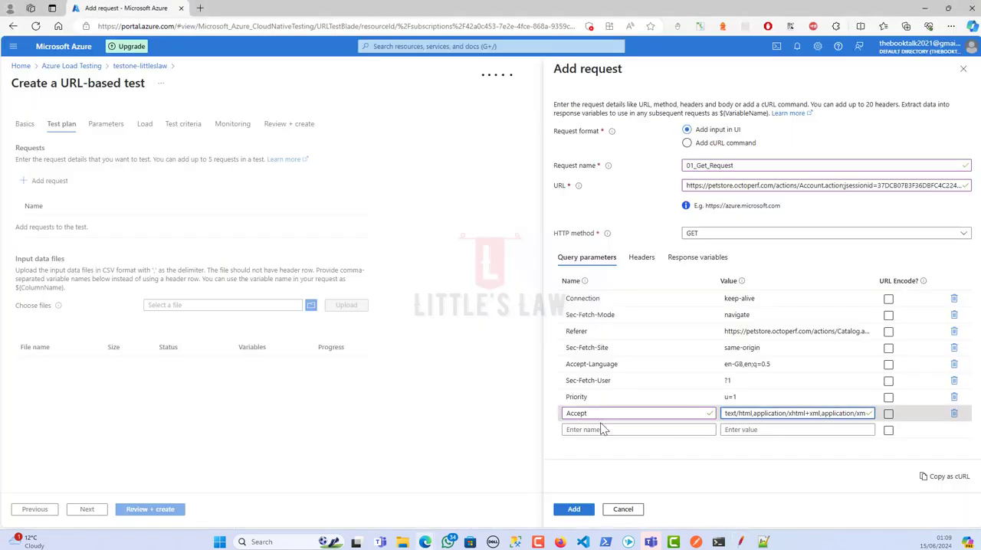
click(604, 429)
key(ctrl+v)
key(Tab)
key(Tab)
key(space)
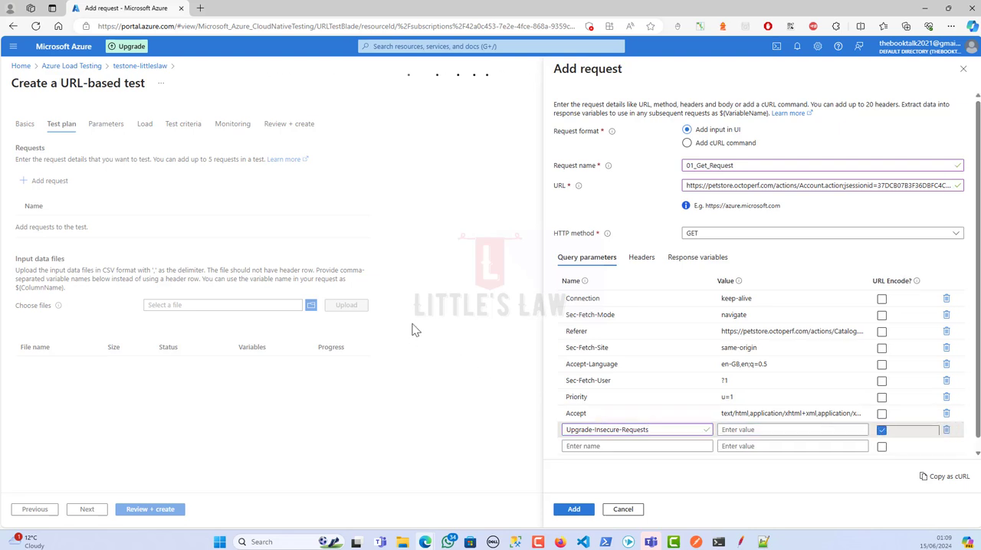
click(881, 430)
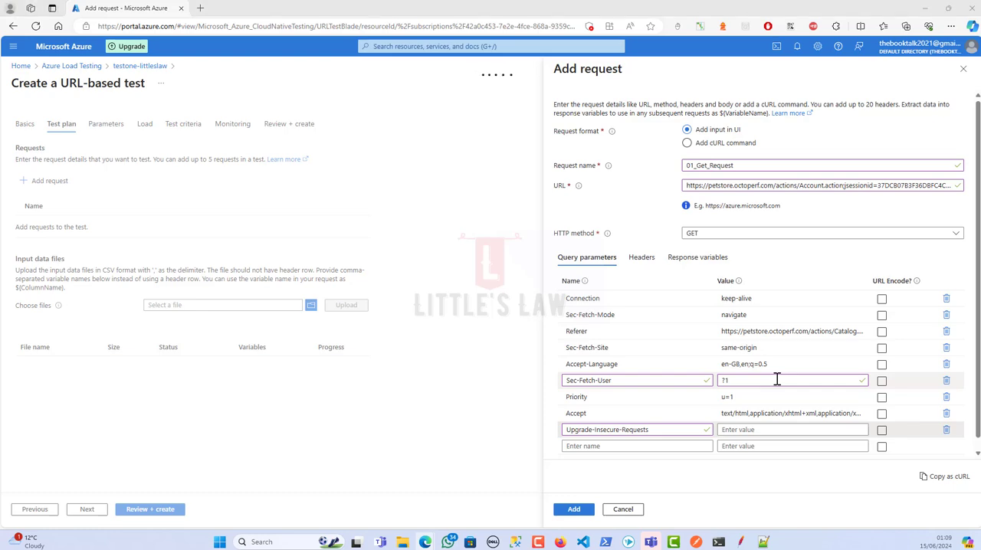
Check the Upgrade-Insecure-Requests header in JMeter and enter 1 as that query parameter's value in Azure
key(alt+Tab)
click(480, 284)
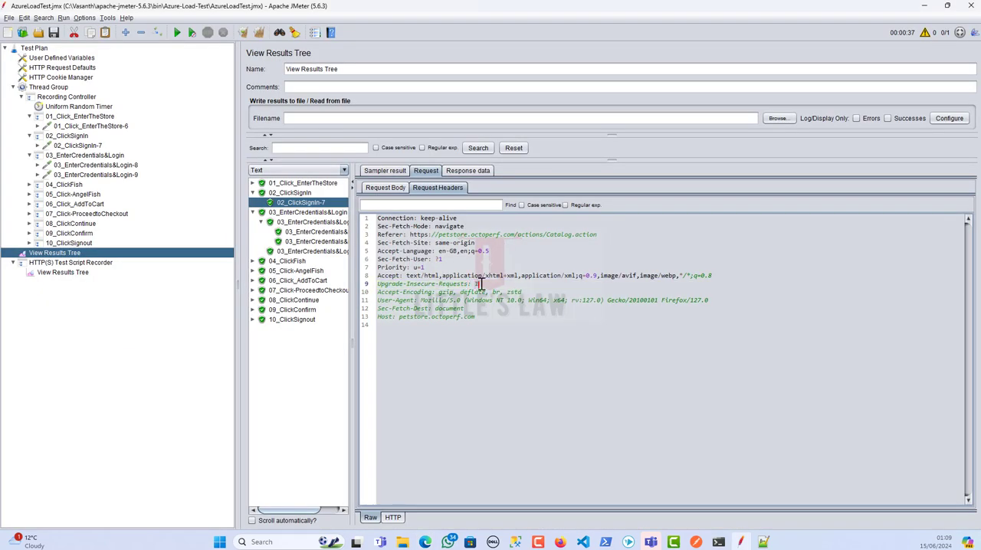
key(alt+Tab)
click(744, 429)
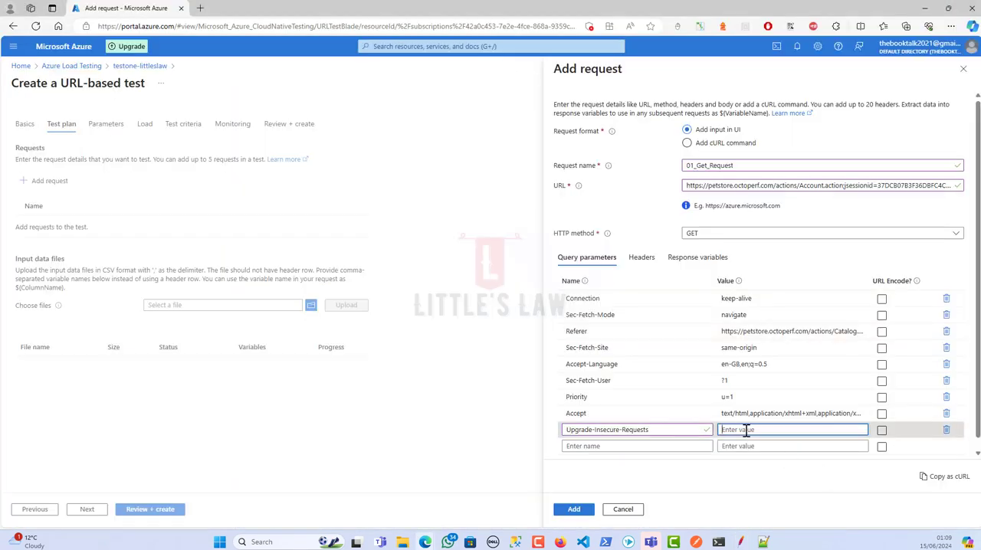
text(1)
Add a tenth query parameter Accept-Encoding with the value gzip, deflate, br, zstd, copying both from the JMeter request headers
key(alt+Tab)
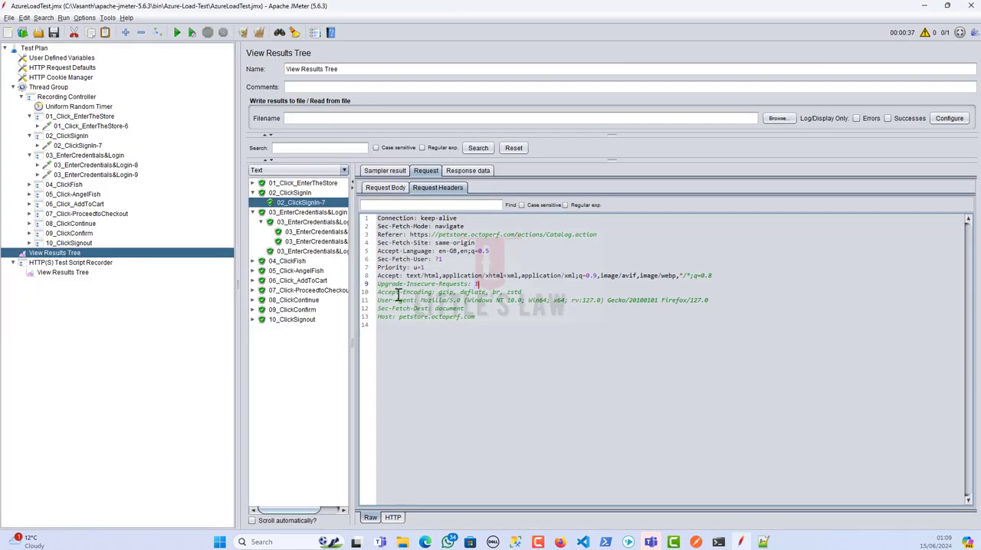
drag(377, 292, 431, 292)
key(ctrl+c)
key(alt+Tab)
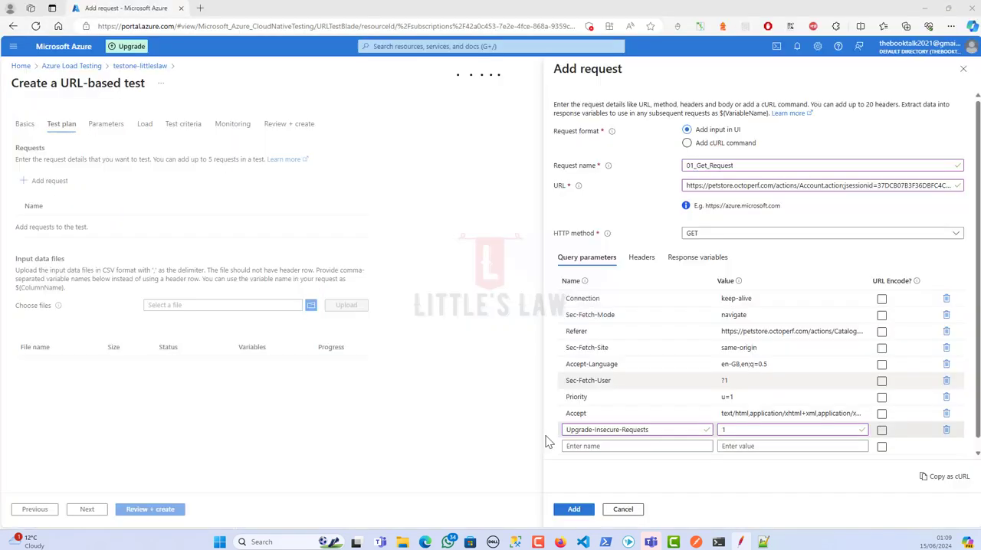
click(575, 446)
key(ctrl+v)
key(alt+Tab)
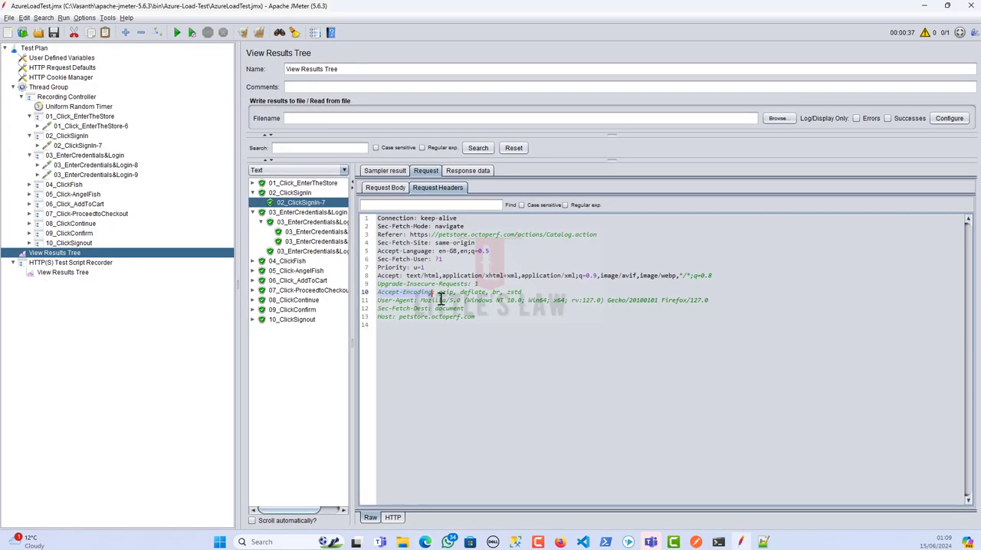
drag(438, 292, 519, 292)
key(ctrl+c)
key(alt+Tab)
click(734, 451)
key(ctrl+v)
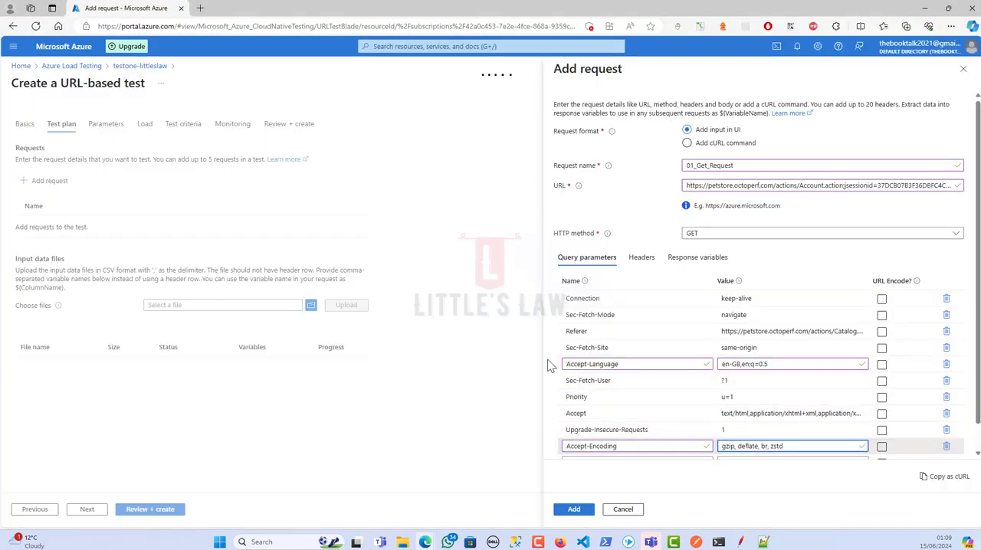
Copy User-Agent from the JMeter request headers as the name of the eleventh query parameter in Azure
scroll(659, 410, down, 1)
key(alt+Tab)
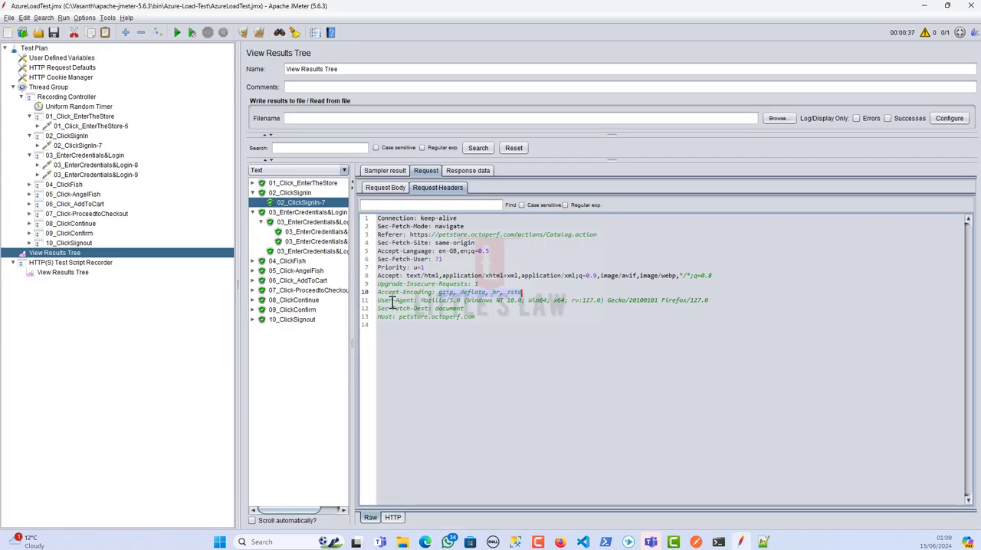
drag(381, 301, 408, 300)
key(ctrl+c)
key(alt+Tab)
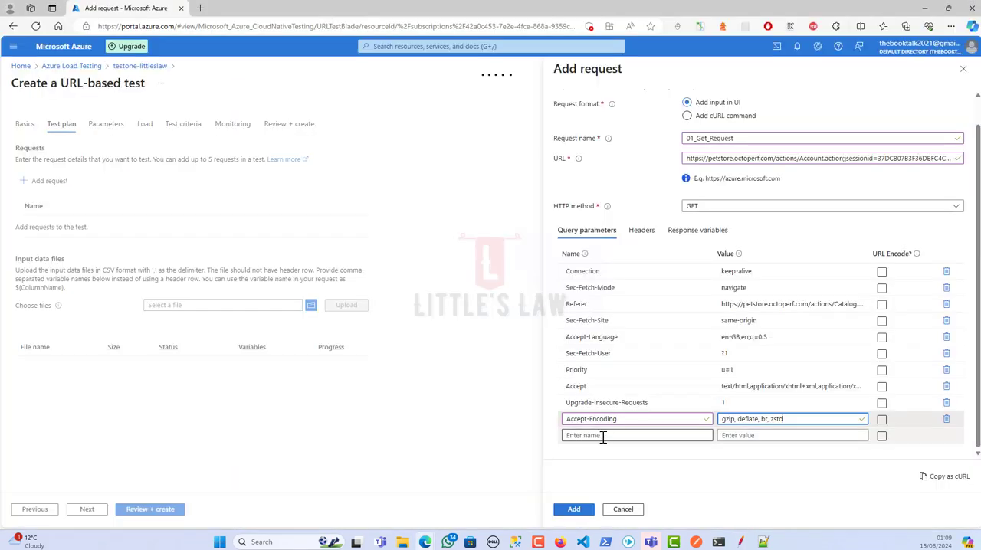
click(600, 435)
key(ctrl+v)
Copy the User-Agent value Mozilla/5.0 (Windows NT 10.0; Win64; x64; rv:127.0) Gecko/20100101 Firefox/127.0 from JMeter into that query parameter in Azure
key(alt+Tab)
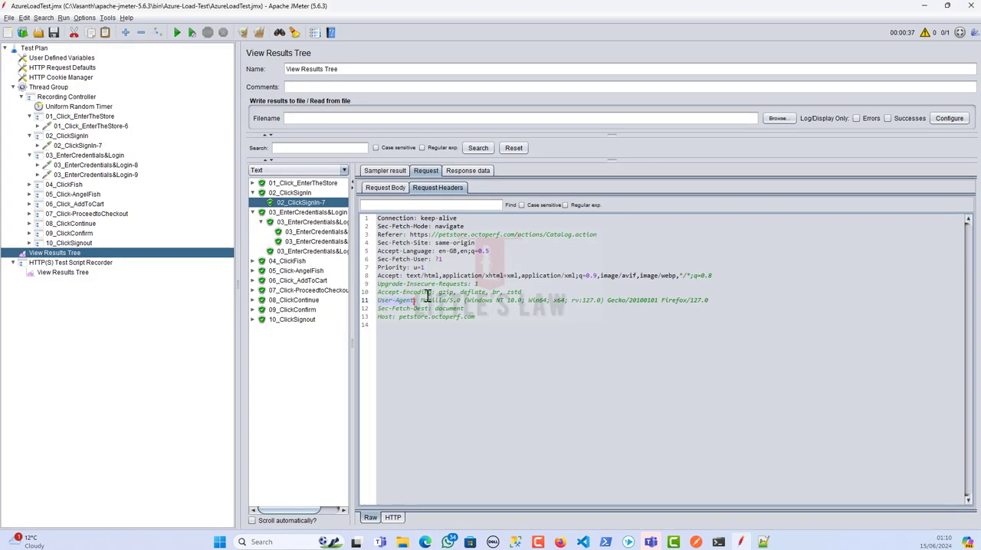
drag(420, 301, 709, 301)
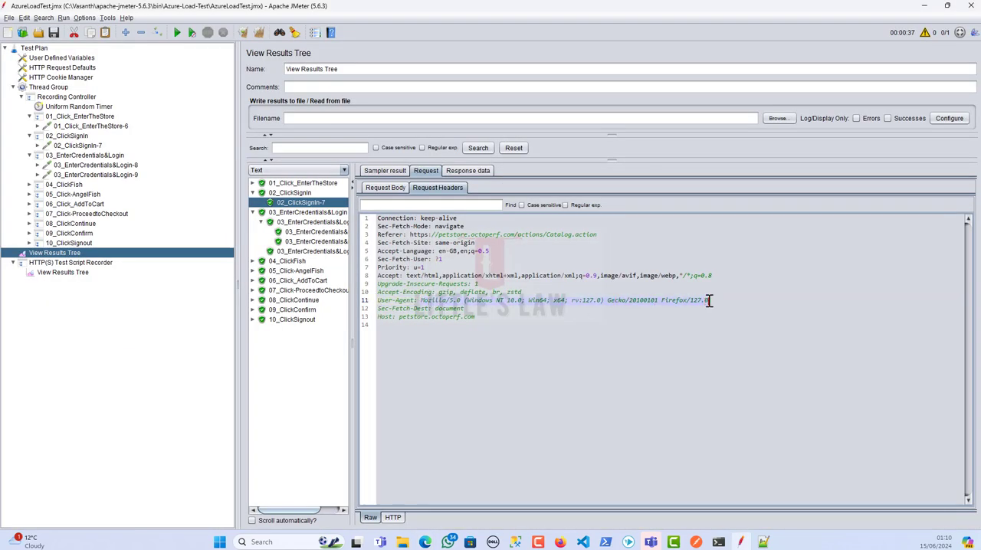
key(ctrl+c)
key(alt+Tab)
click(724, 435)
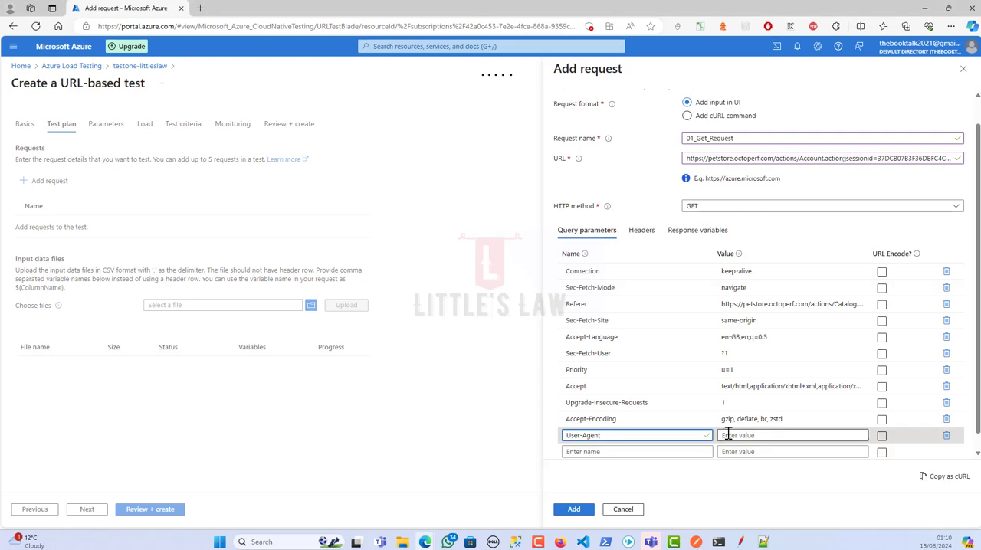
key(ctrl+v)
Copy Sec-Fetch-Dest from the JMeter request headers as the name of the twelfth query parameter in Azure
key(alt+Tab)
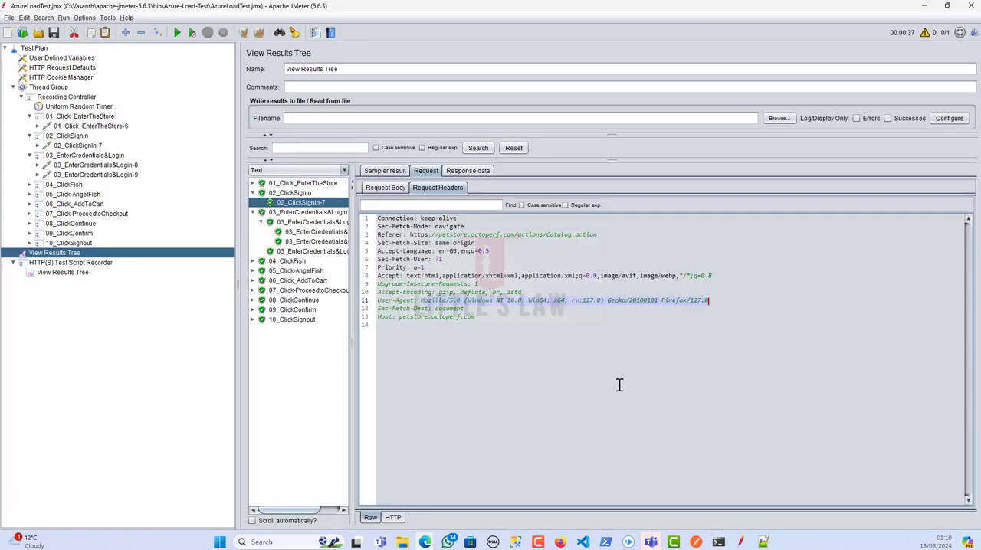
click(378, 308)
drag(378, 308, 430, 308)
key(ctrl+c)
key(alt+Tab)
click(584, 451)
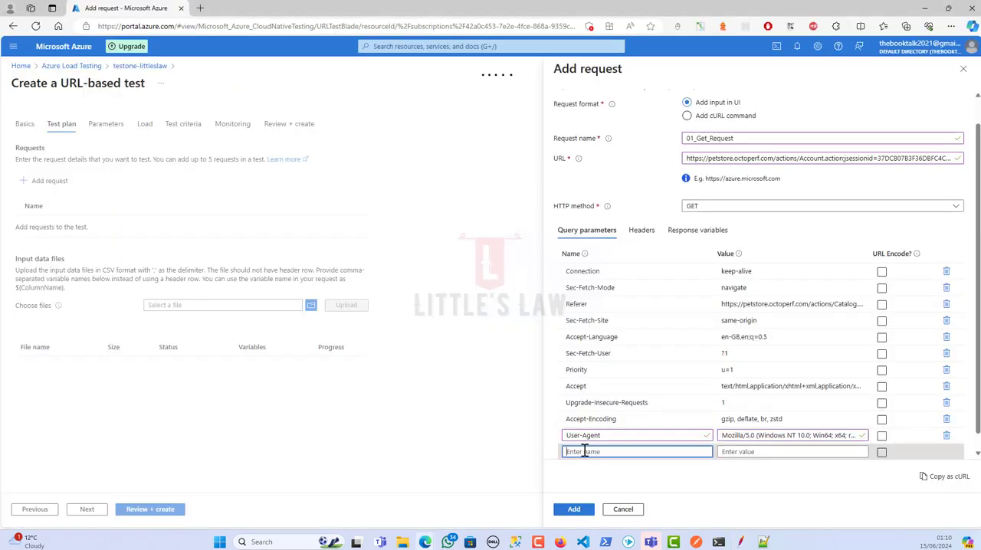
key(ctrl+v)
Copy the value document from JMeter into the Sec-Fetch-Dest query parameter in Azure
key(alt+Tab)
click(448, 310)
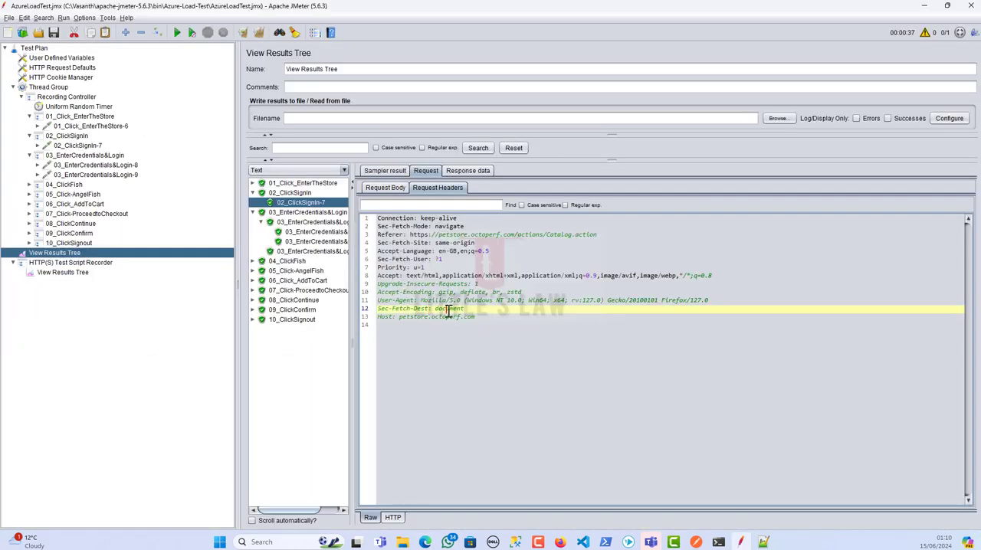
double_click(448, 310)
key(ctrl+c)
key(alt+Tab)
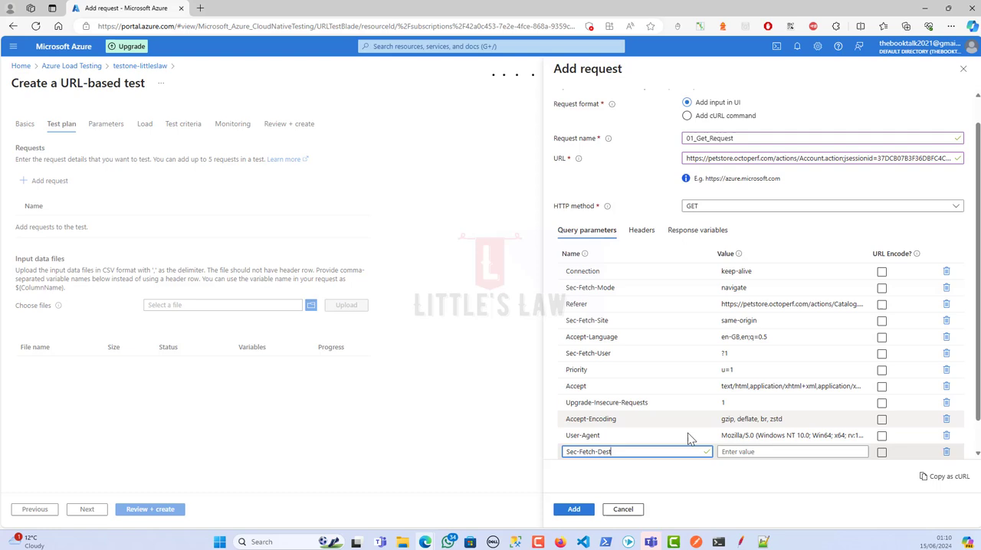
click(724, 454)
key(ctrl+v)
Copy Host from the JMeter request headers as the name of the thirteenth query parameter in Azure
key(alt+Tab)
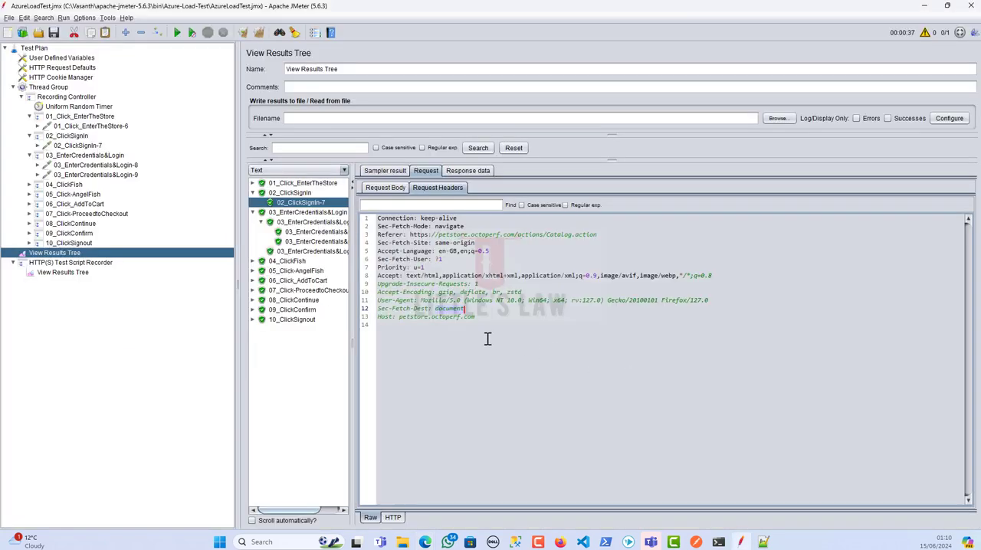
double_click(384, 317)
key(alt+Tab)
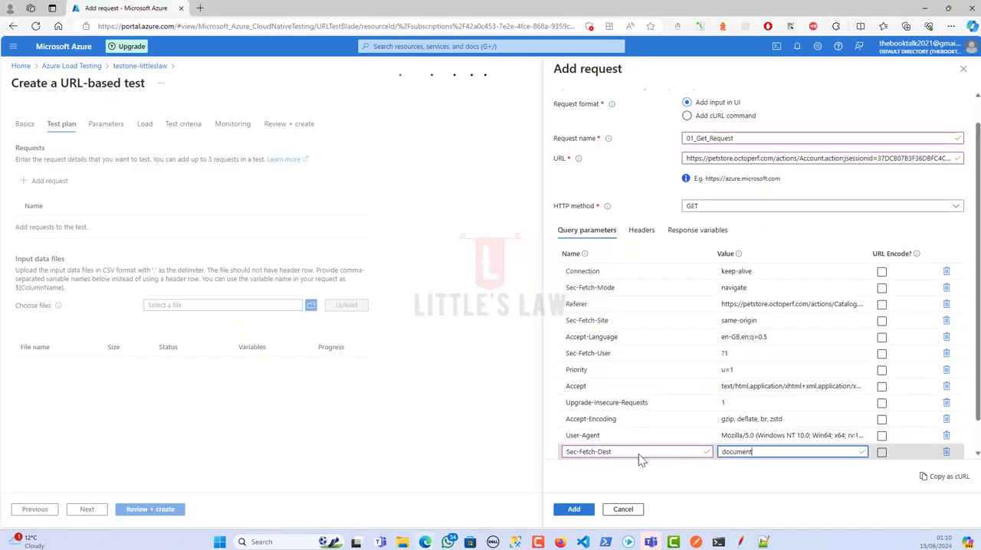
scroll(639, 455, down, 1)
click(615, 435)
key(ctrl+v)
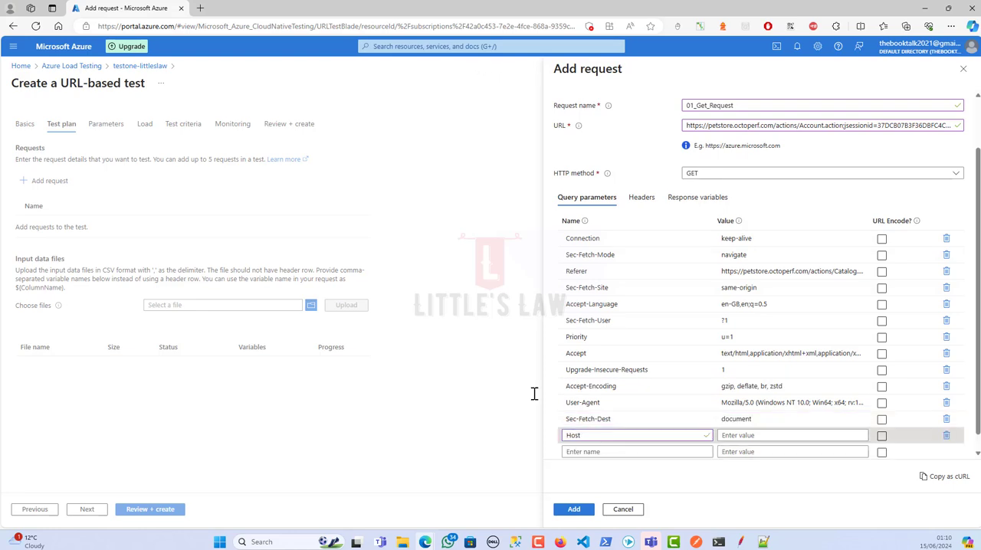
Copy the value petstore.octoperf.com from JMeter into the Host query parameter in Azure
key(alt+Tab)
drag(399, 318, 473, 318)
key(alt+Tab)
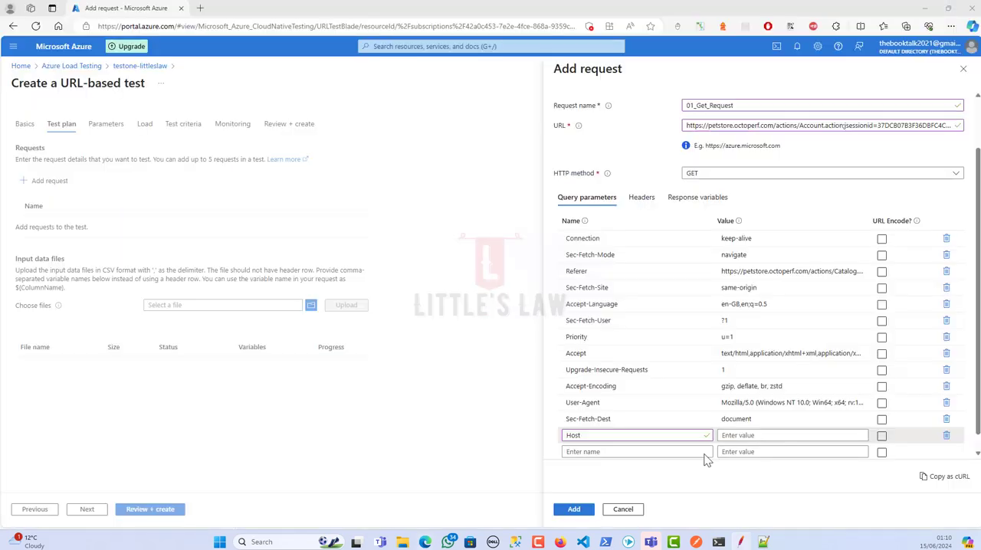
click(729, 436)
key(ctrl+v)
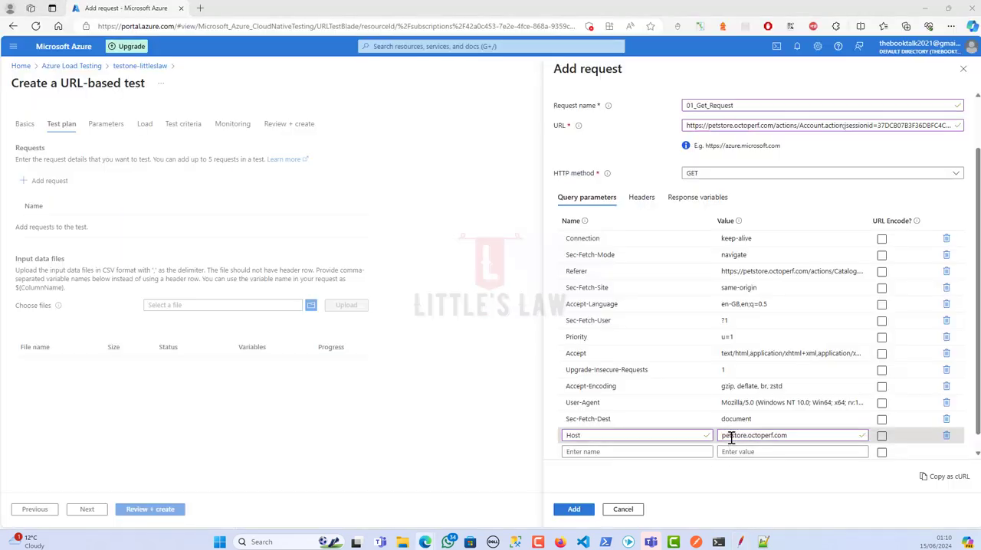
Examine the JMeter request body, and compare the headers and query parameters of the Azure request
key(alt+Tab)
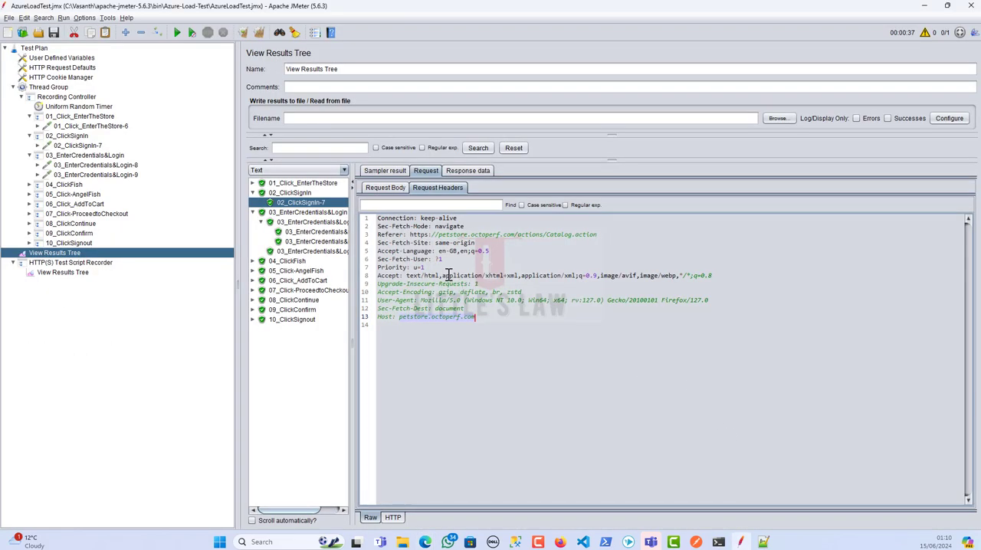
click(387, 187)
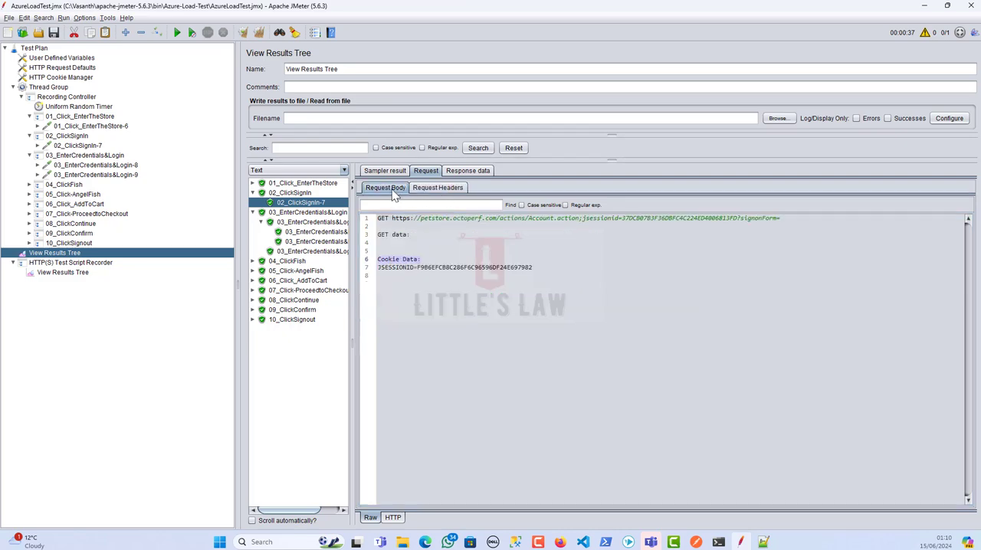
key(alt+Tab)
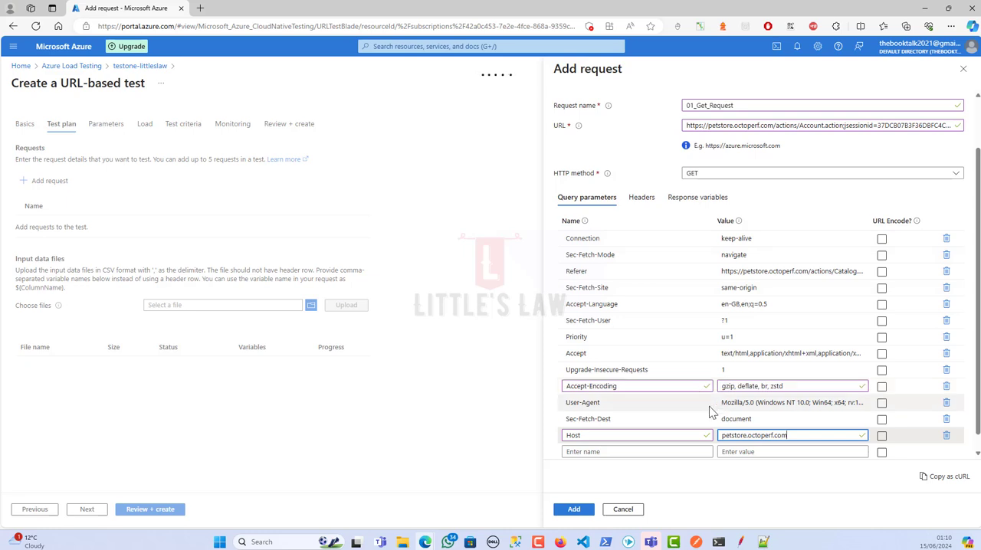
scroll(636, 368, up, 3)
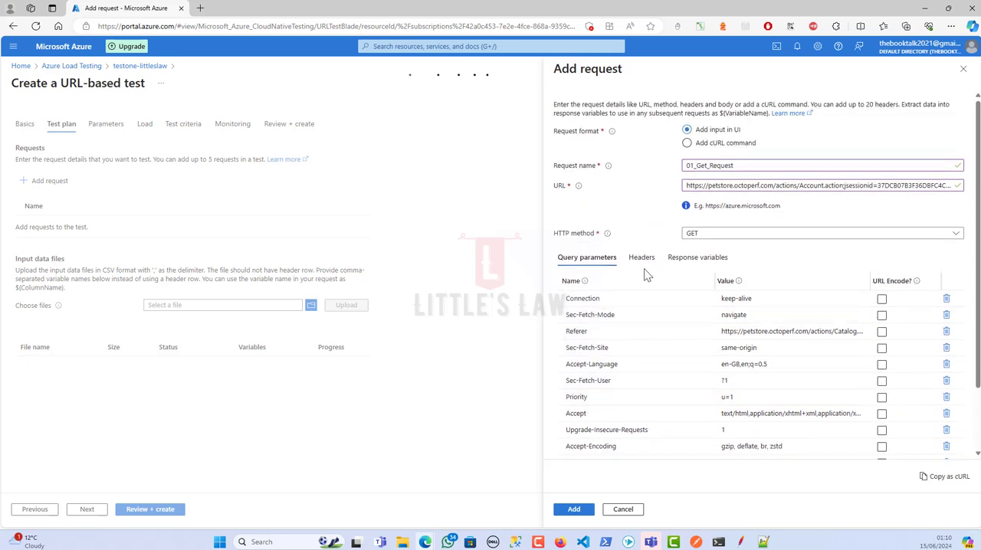
click(642, 260)
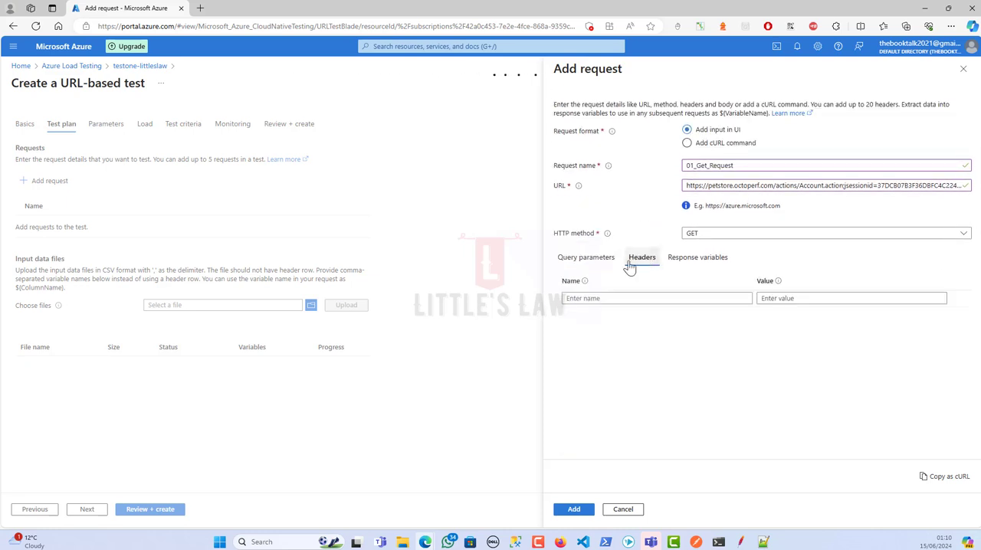
click(587, 259)
scroll(651, 344, down, 1)
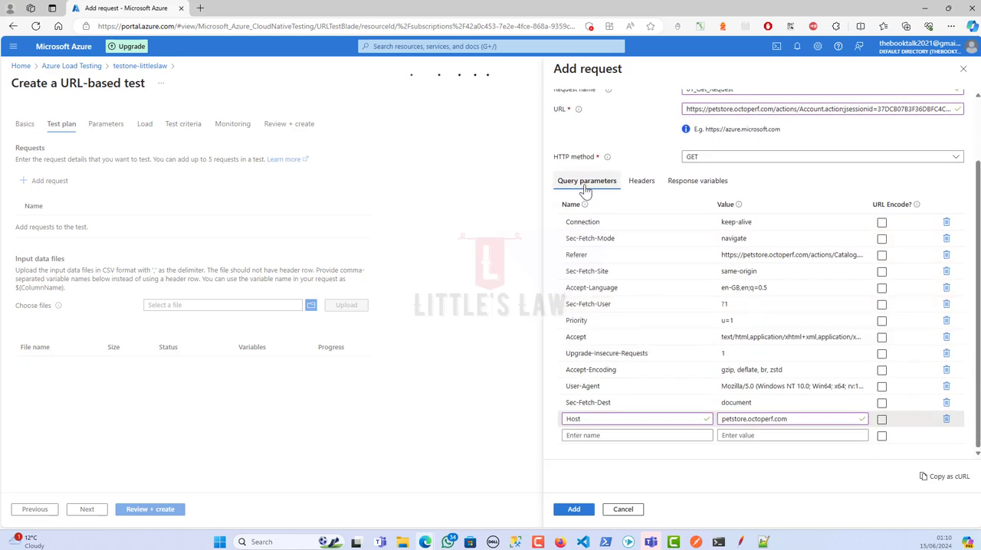
click(591, 384)
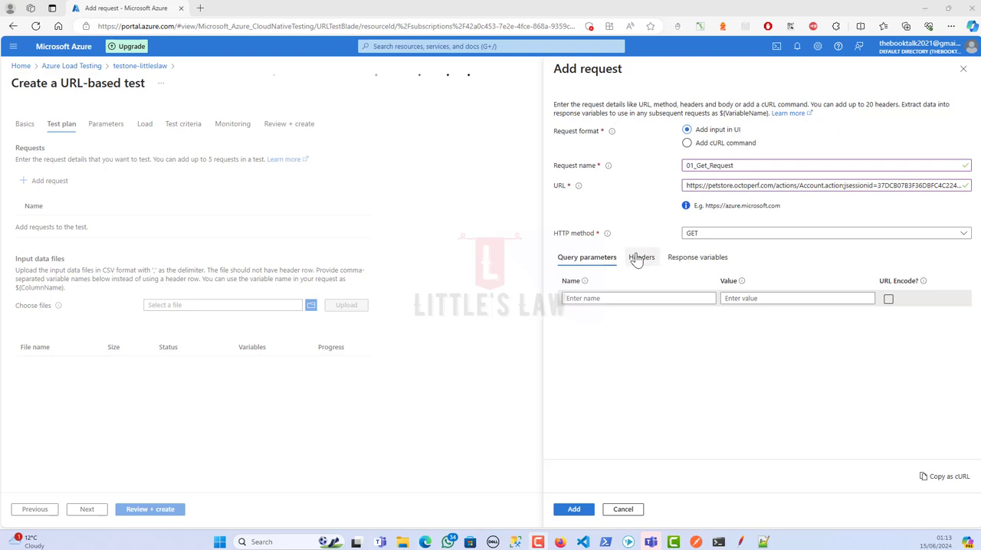
Add 01_Get_Request with its headers to the test plan and view the actions available for it
click(639, 257)
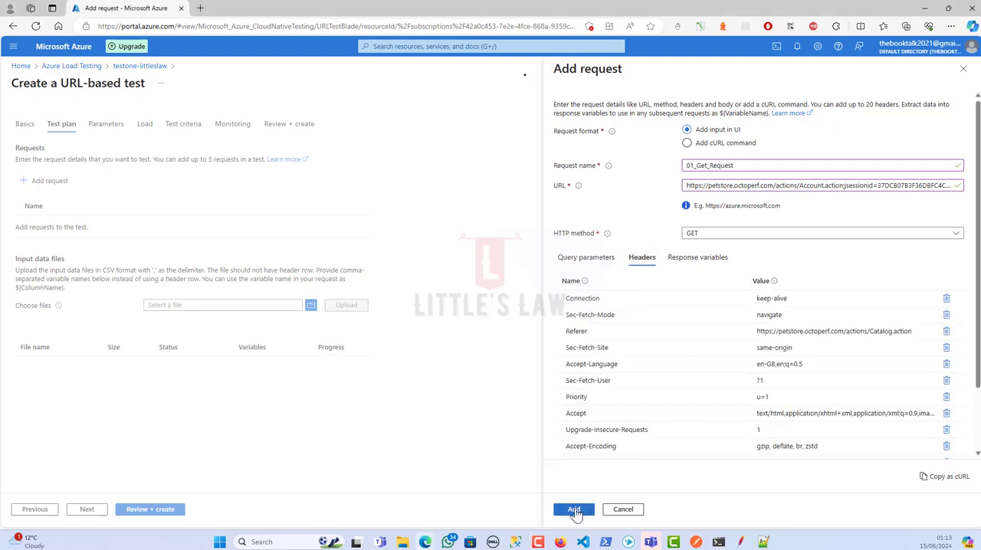
click(575, 511)
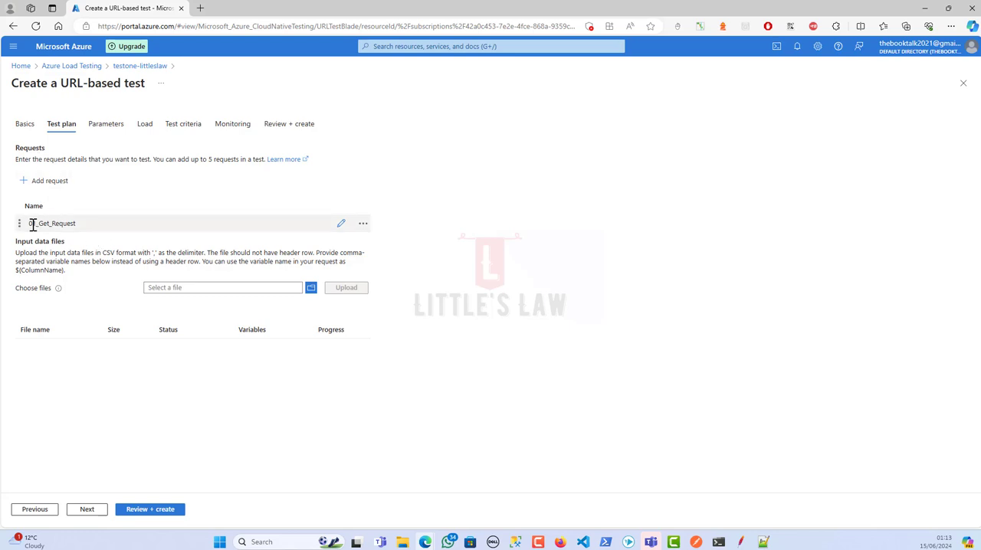
drag(29, 224, 90, 232)
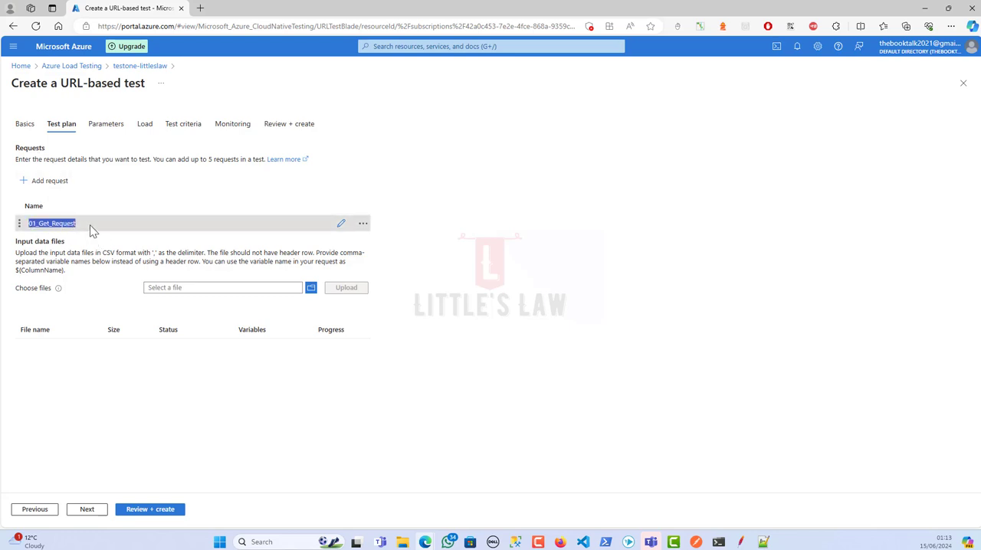
click(361, 224)
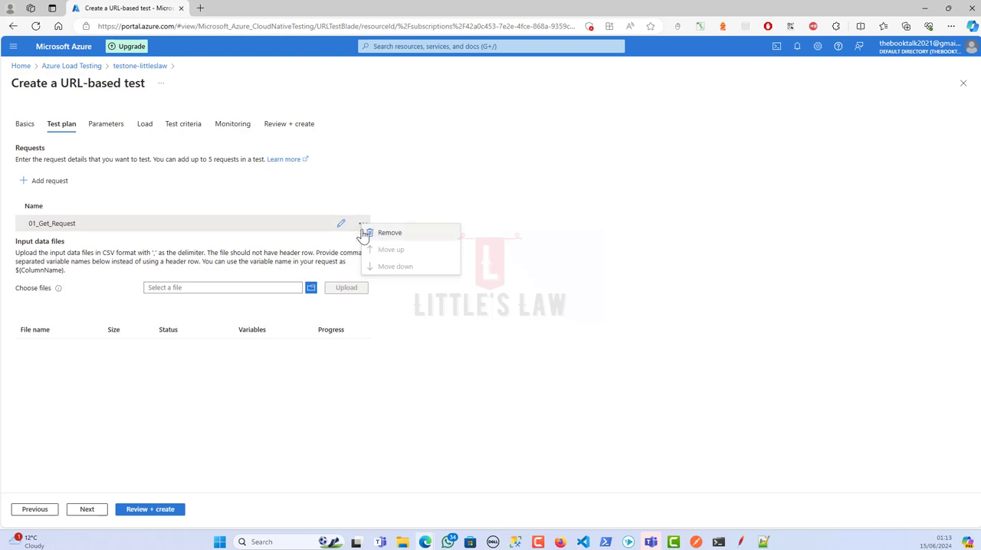
click(344, 207)
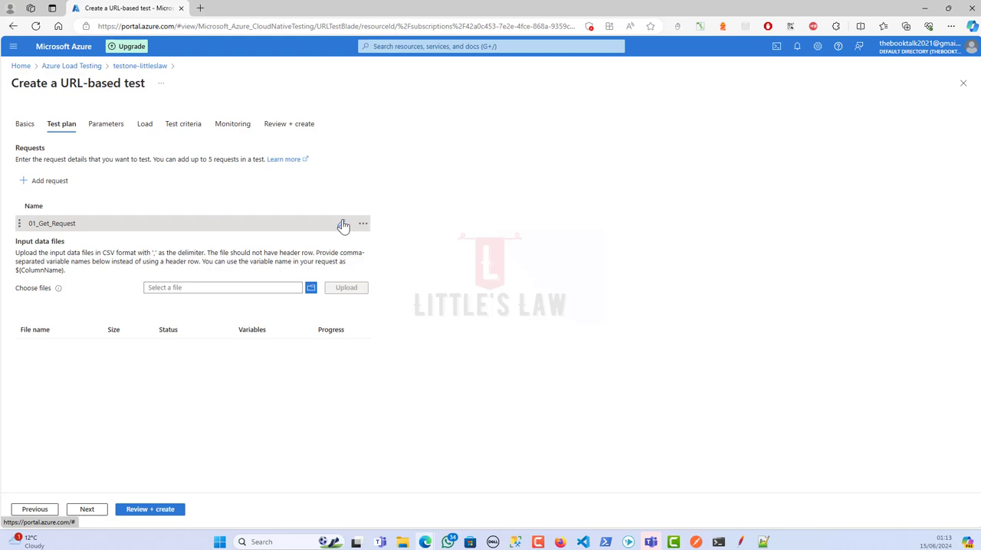
Start a second request in the test plan and name it 02_PostRequest
click(55, 184)
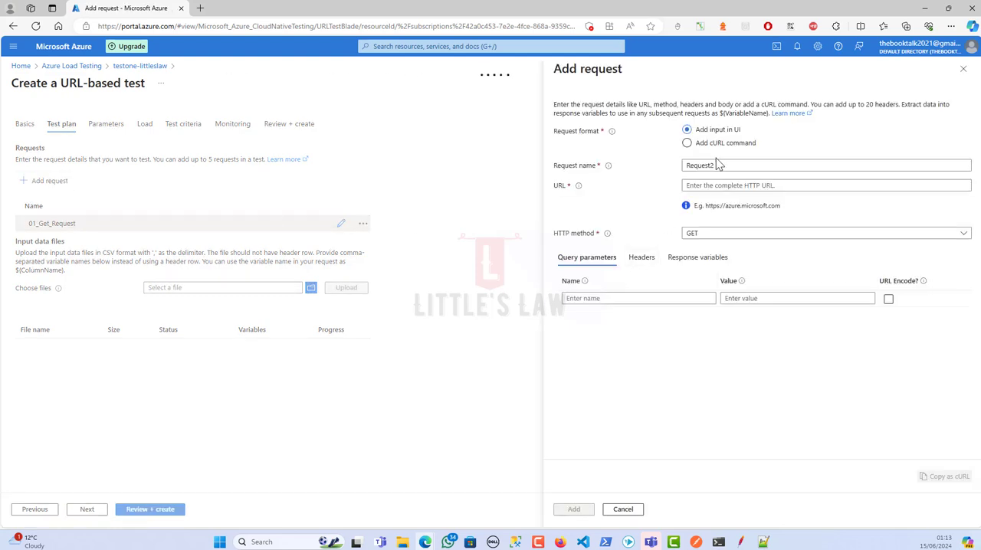
drag(715, 164, 638, 165)
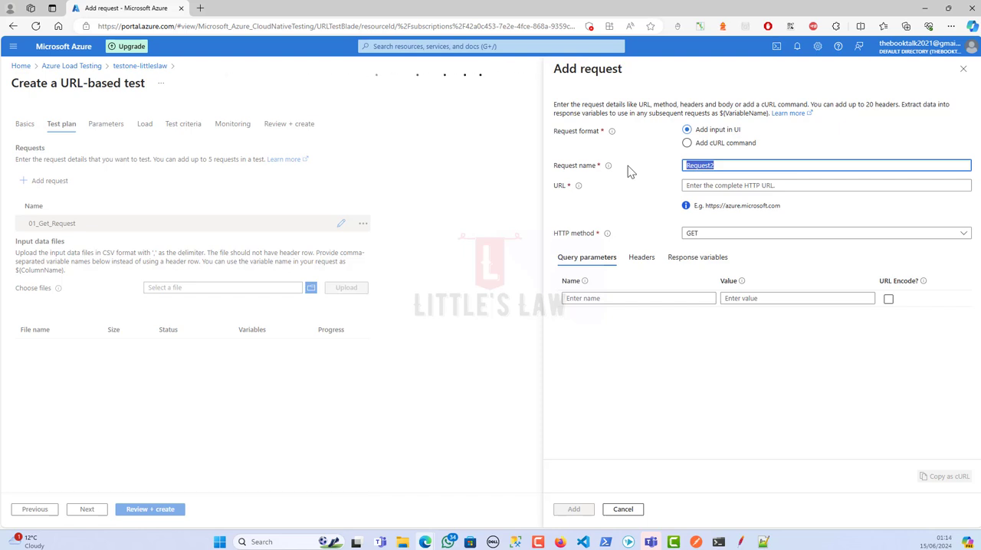
text(02_PostRequest)
click(740, 542)
click(306, 233)
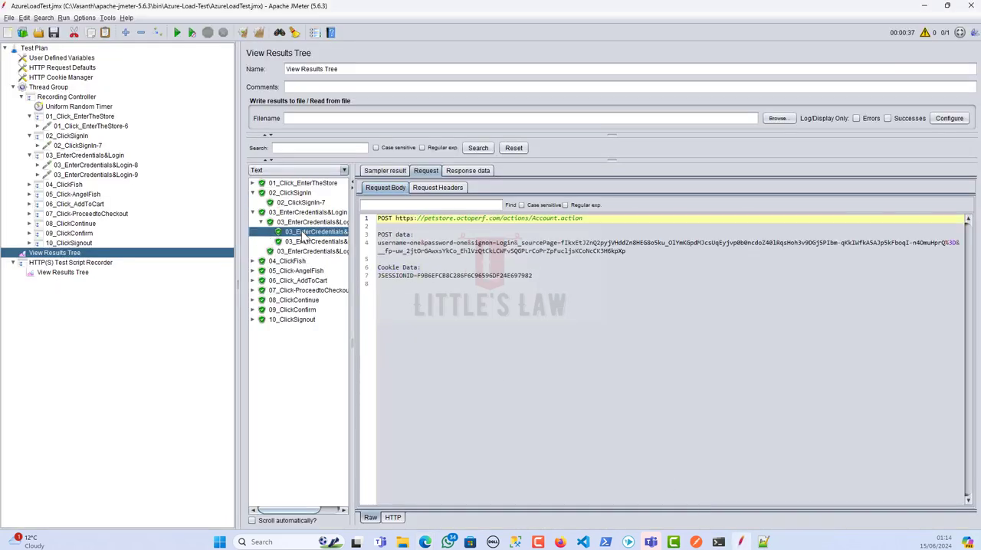
drag(605, 220, 397, 218)
key(alt+Tab)
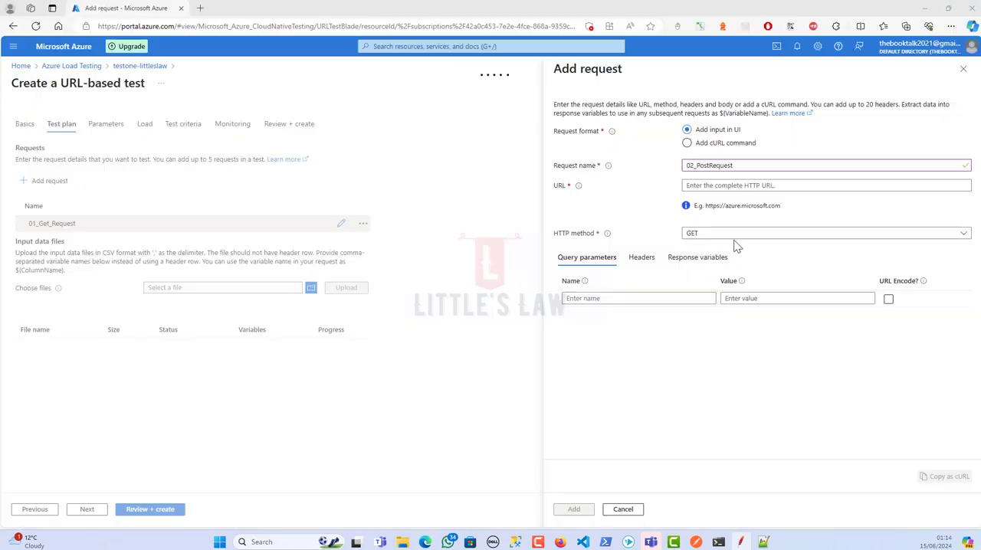
click(704, 185)
key(ctrl+v)
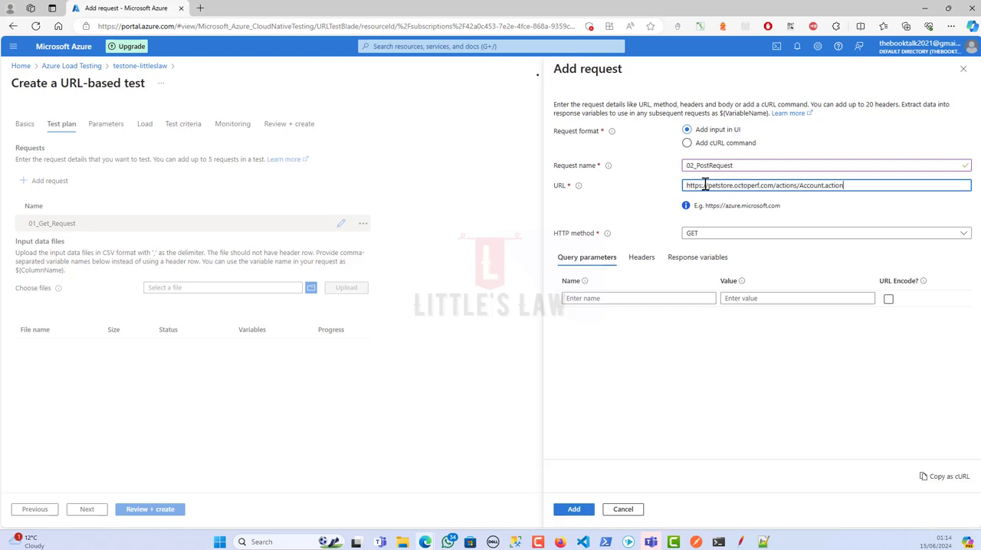
click(710, 233)
click(699, 286)
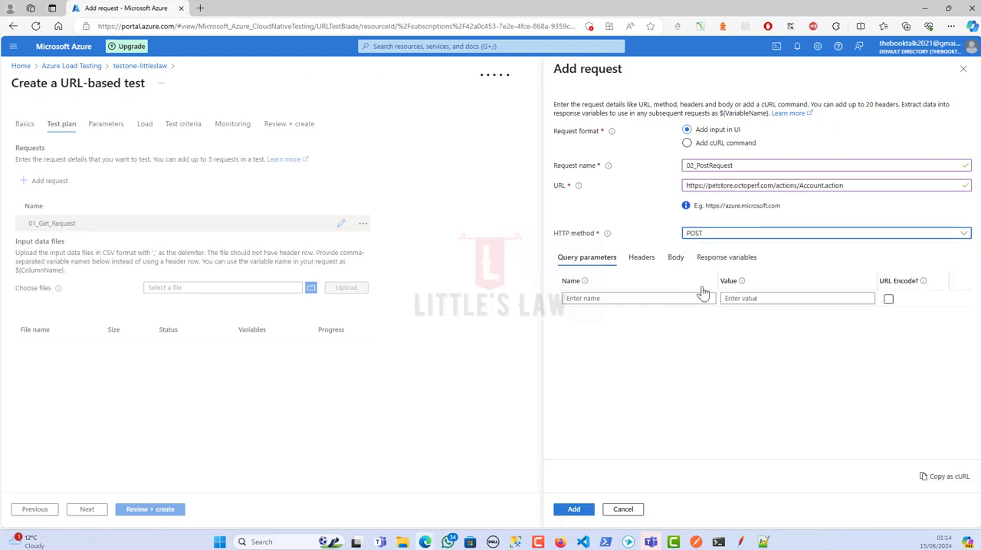
Copy the login request's POST data, including the account password, from JMeter into the 02_PostRequest body in Azure as raw data
key(alt+Tab)
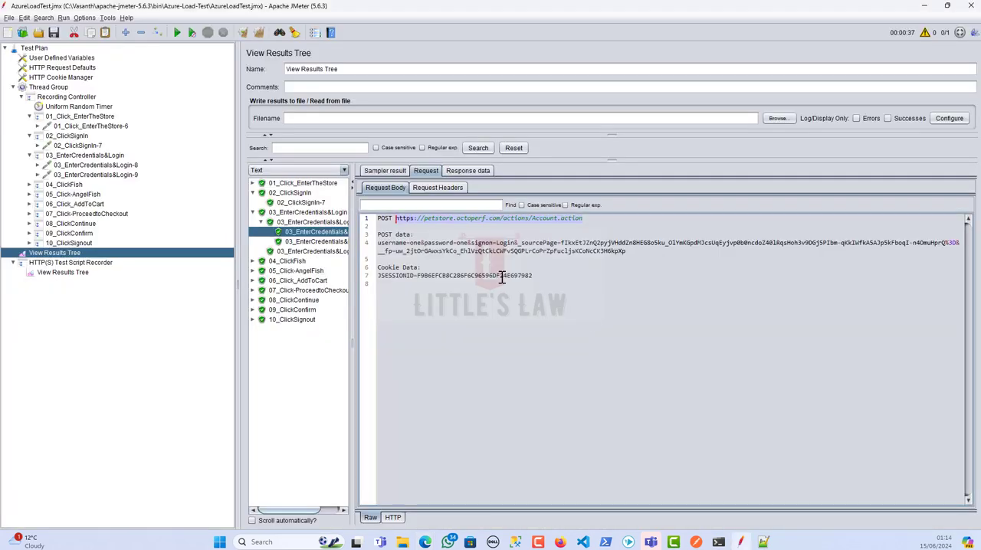
click(576, 253)
triple_click(575, 253)
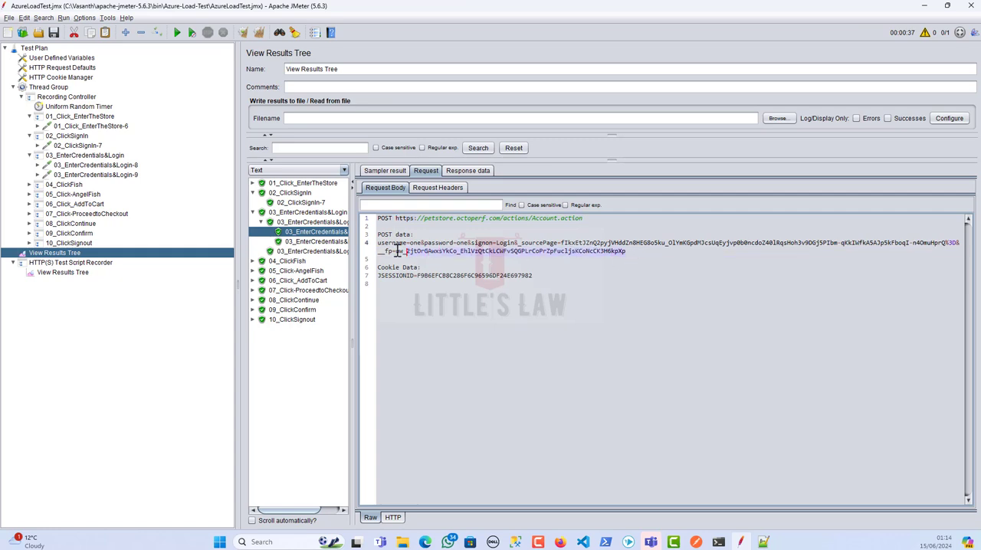
key(alt+Tab)
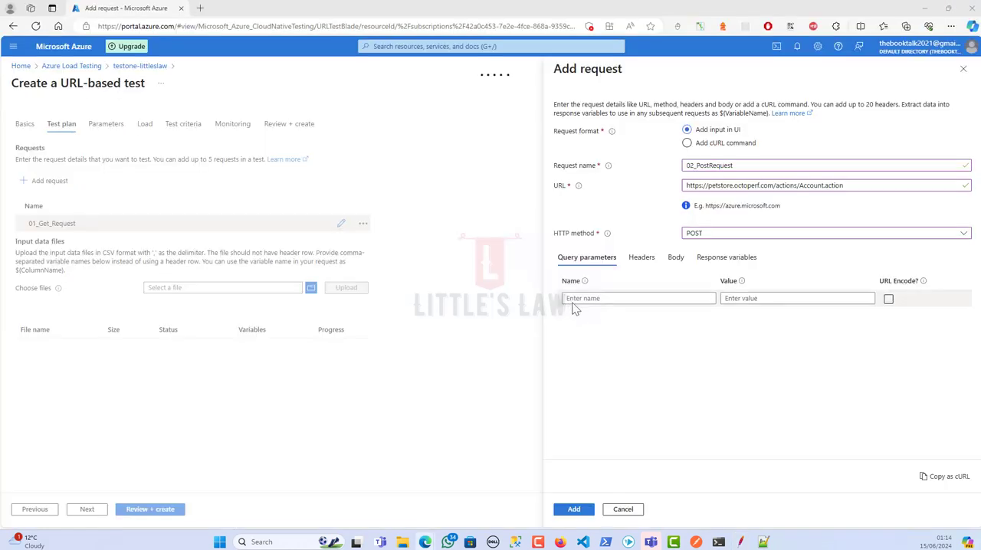
click(674, 263)
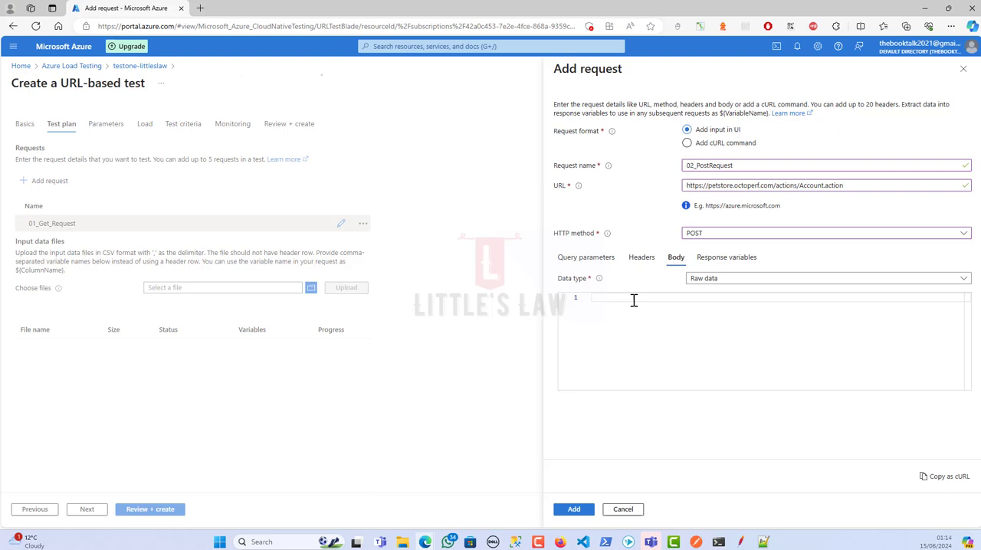
click(707, 280)
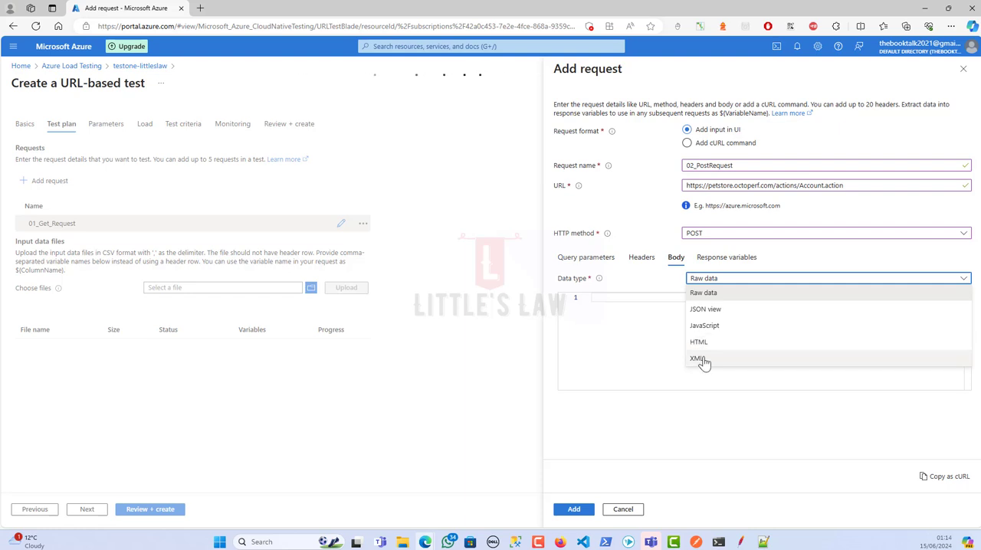
click(718, 281)
click(662, 297)
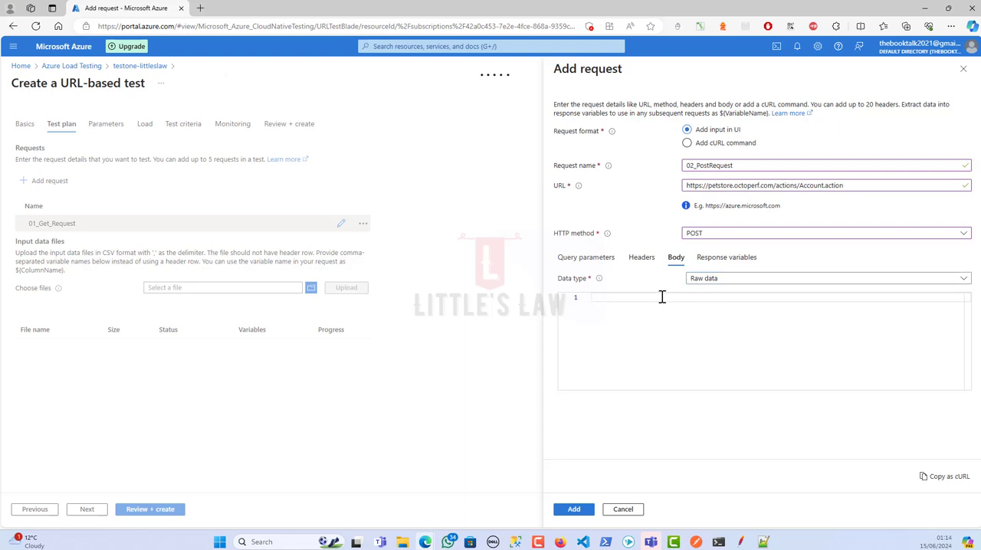
key(ctrl+v)
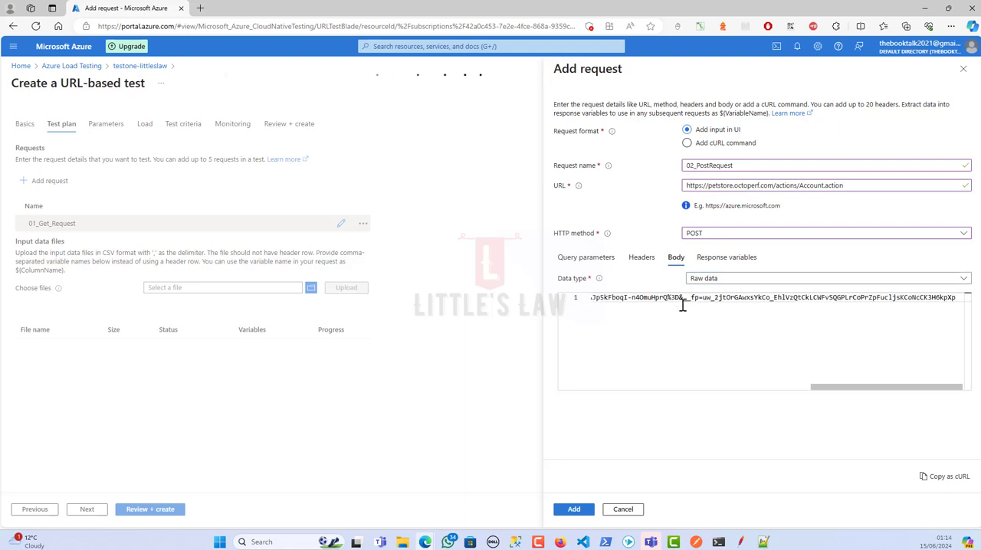
drag(814, 390, 538, 368)
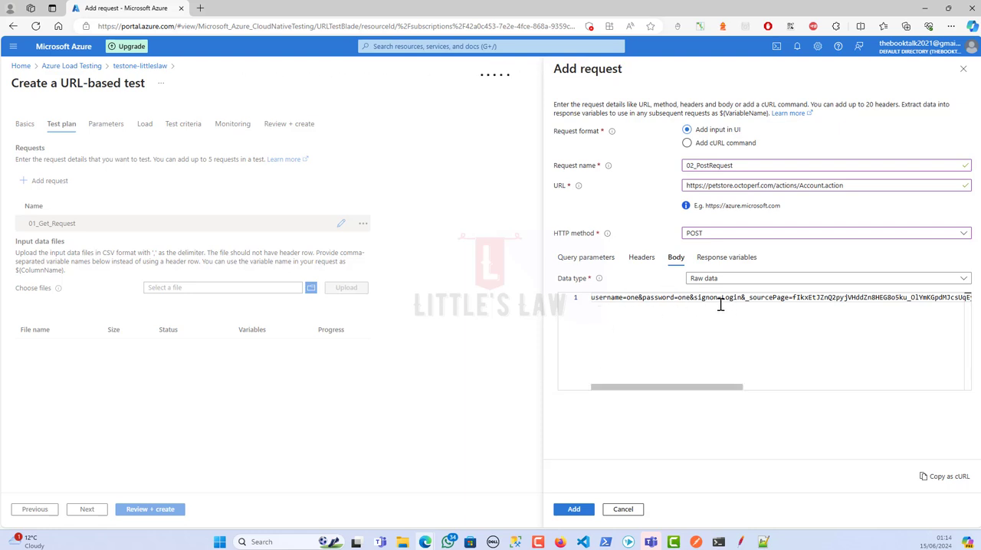
drag(667, 389, 586, 358)
Open the header entries of 02_PostRequest and view the login request's headers in JMeter
click(639, 267)
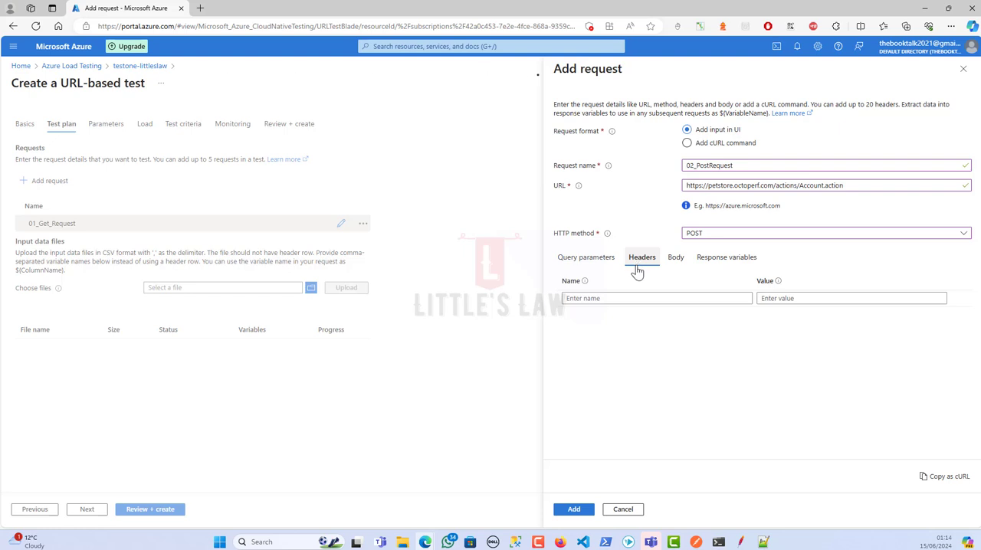
click(740, 540)
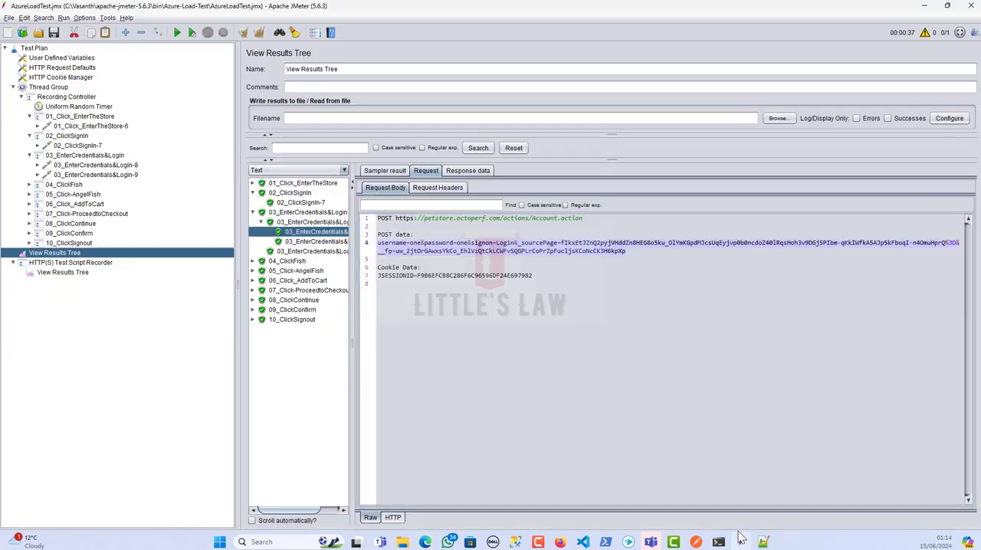
click(432, 191)
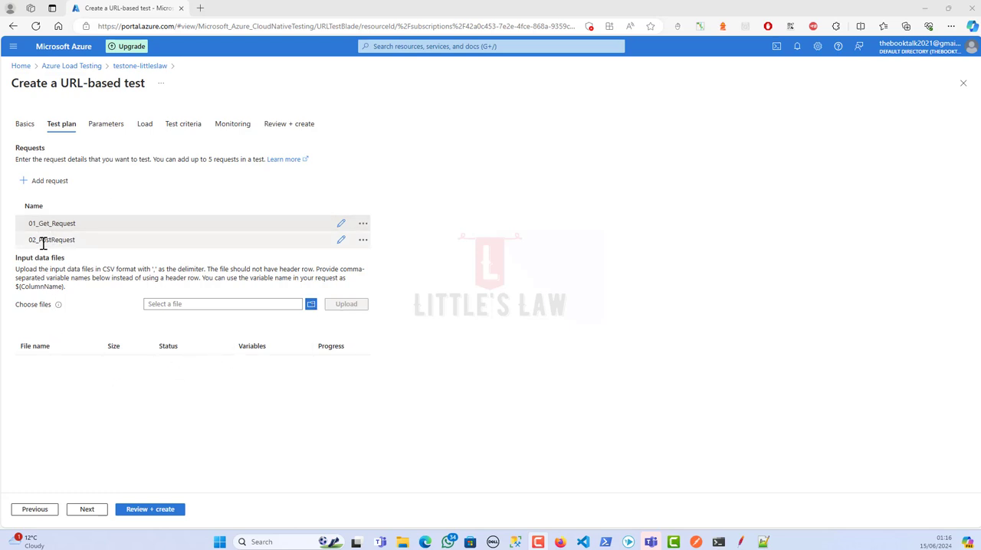
Continue from the test plan past the optional parameters to the load configuration, leaving the parameters empty
click(87, 509)
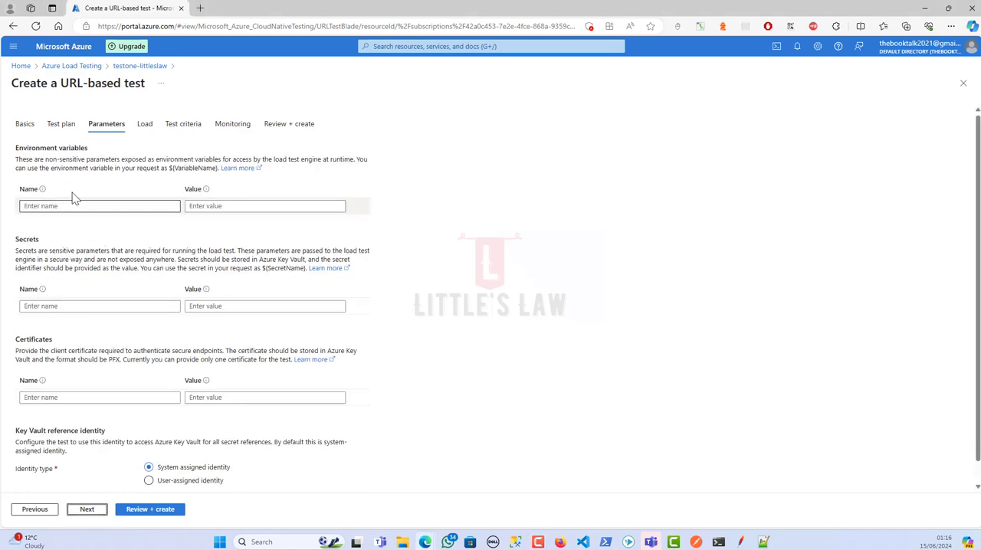
scroll(141, 334, down, 1)
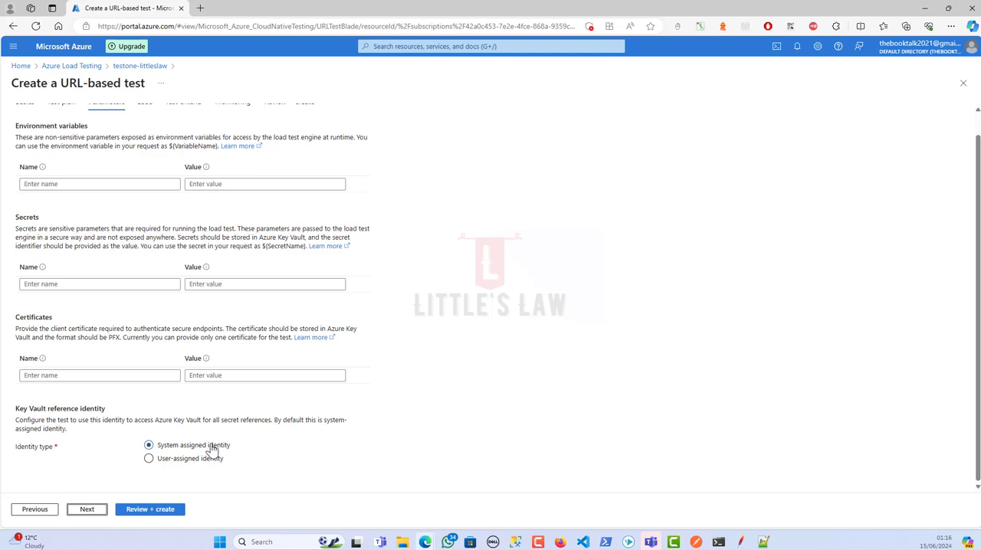
click(87, 509)
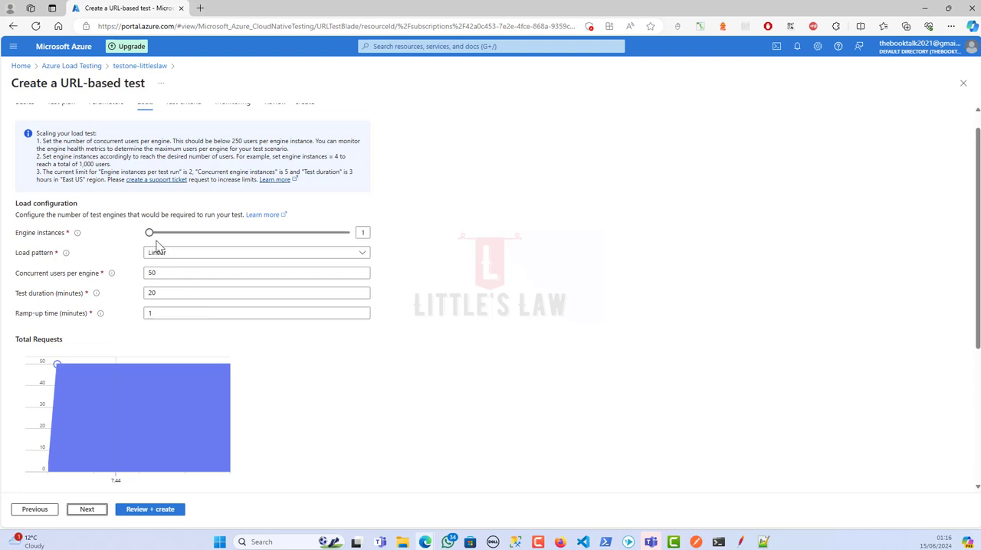
Try the Step and Spike load patterns and return the load pattern to Linear
double_click(363, 233)
click(169, 258)
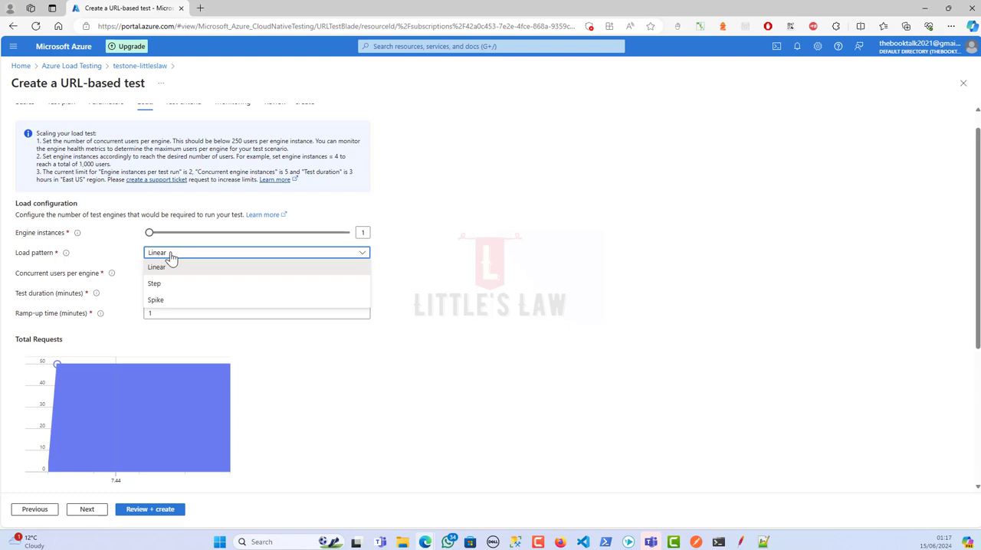
click(169, 266)
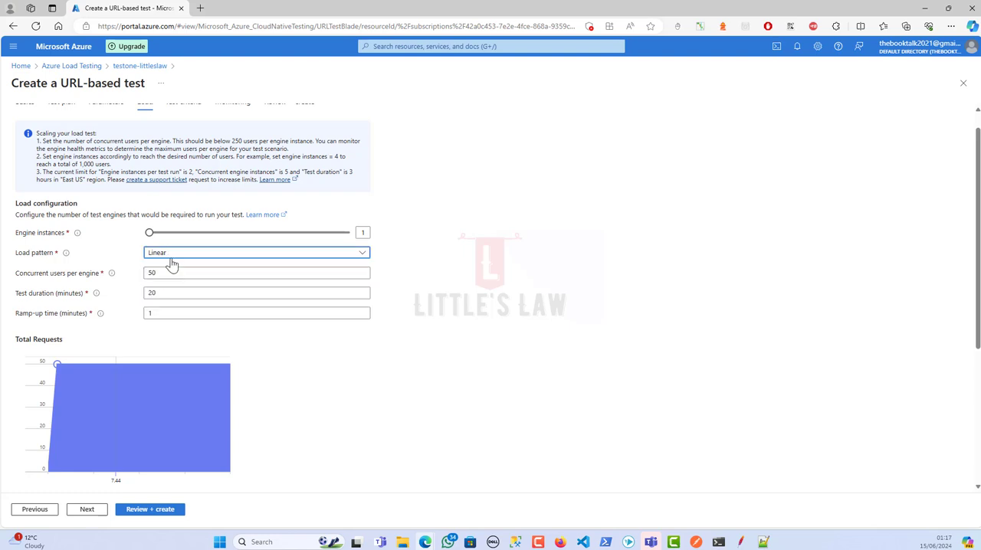
click(170, 258)
click(162, 284)
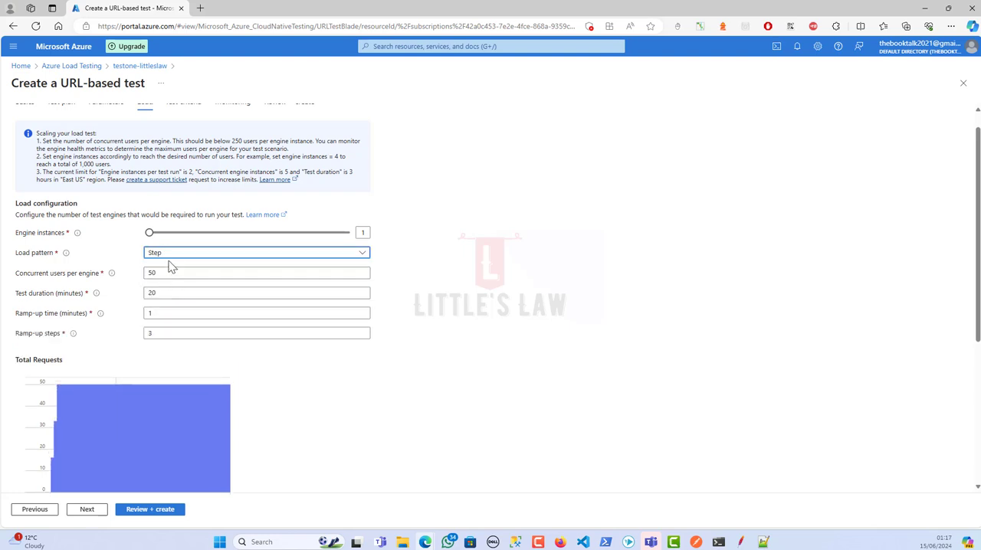
click(172, 259)
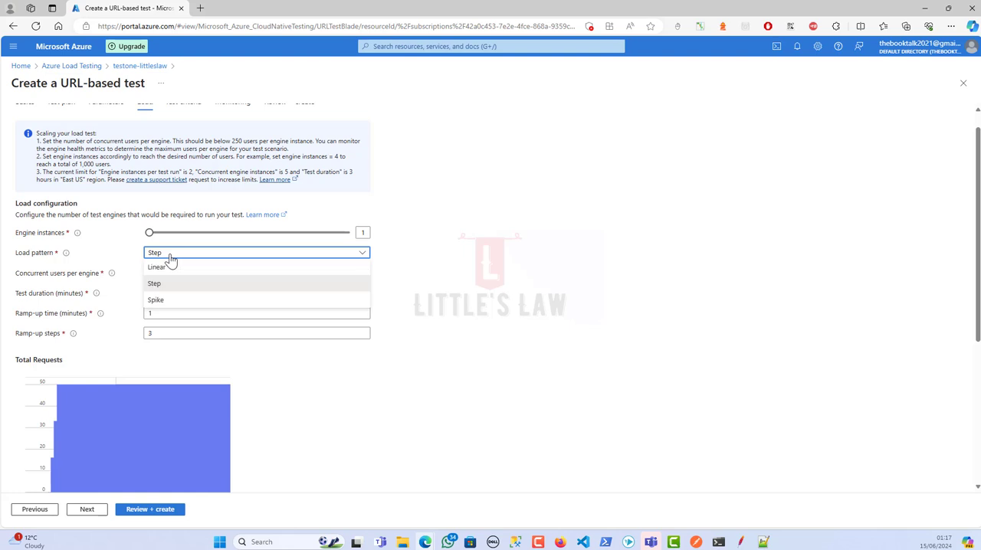
click(163, 302)
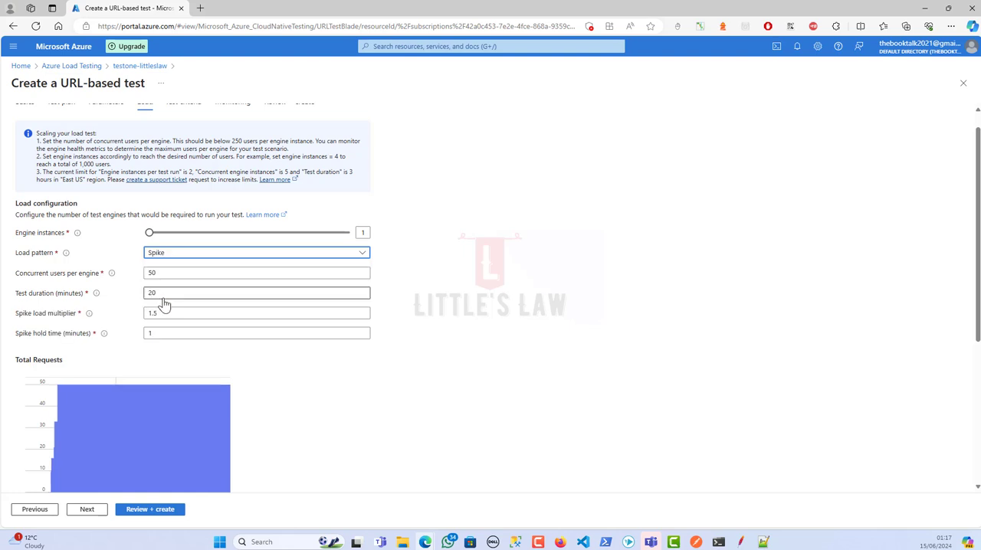
click(160, 259)
click(170, 269)
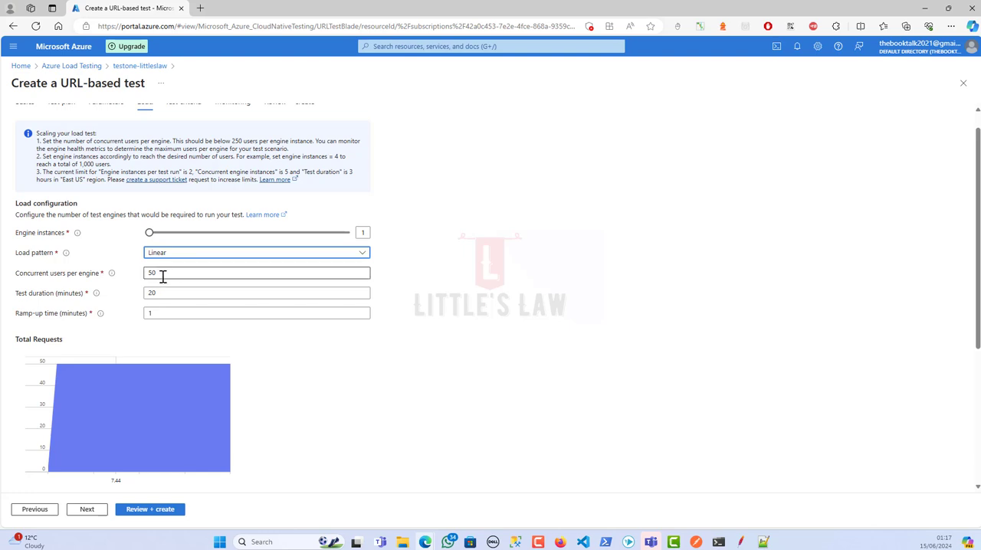
Try 1000 concurrent users per engine with 2 engine instances, and return the engine instances to 1
click(153, 274)
mouse_move(153, 275)
mouse_down()
mouse_move(175, 273)
mouse_move(160, 274)
mouse_up()
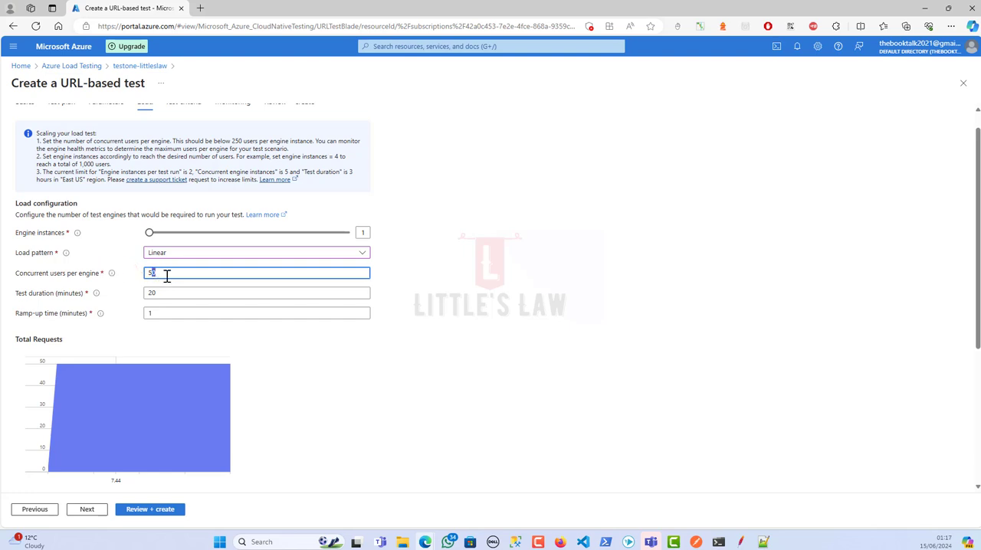
key(BackSpace)
key(BackSpace)
text(100)
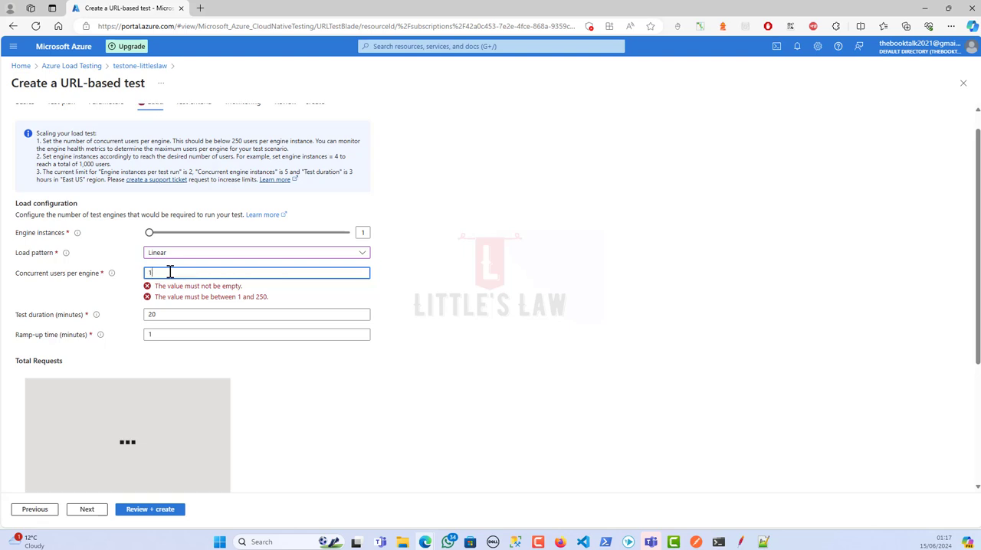
text(0)
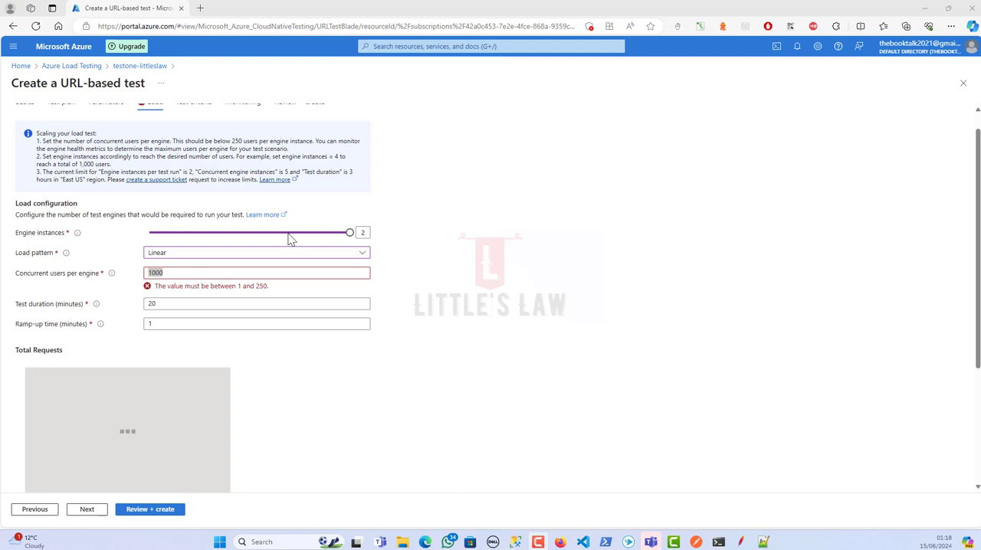
click(270, 243)
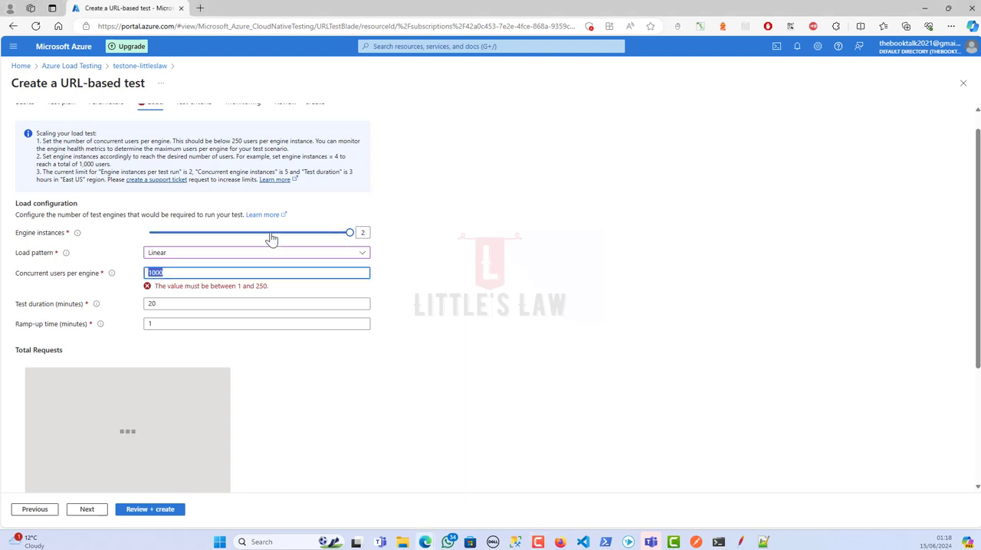
click(153, 234)
Set the concurrent users per engine to 250 and the engine instances to 2
drag(160, 272, 144, 272)
key(BackSpace)
text(250)
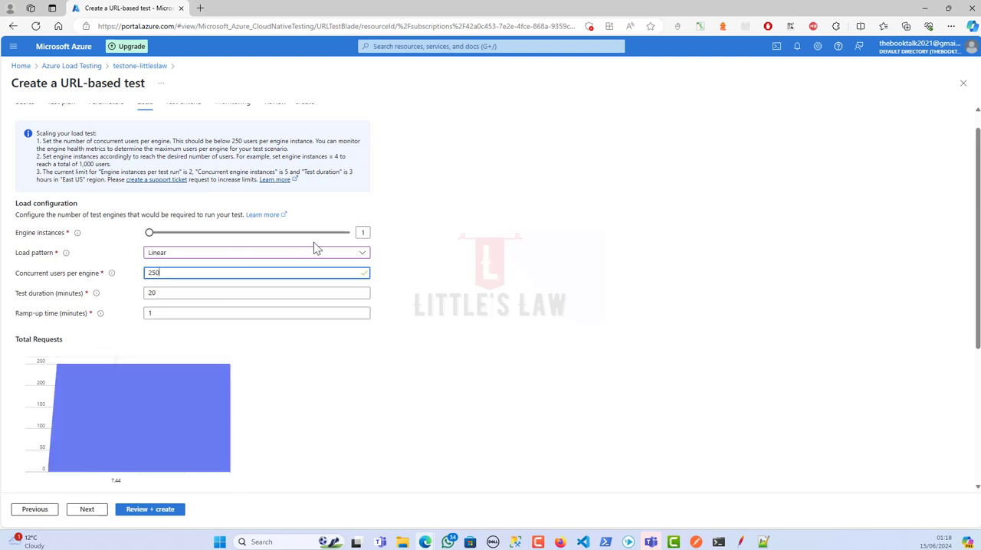
click(343, 234)
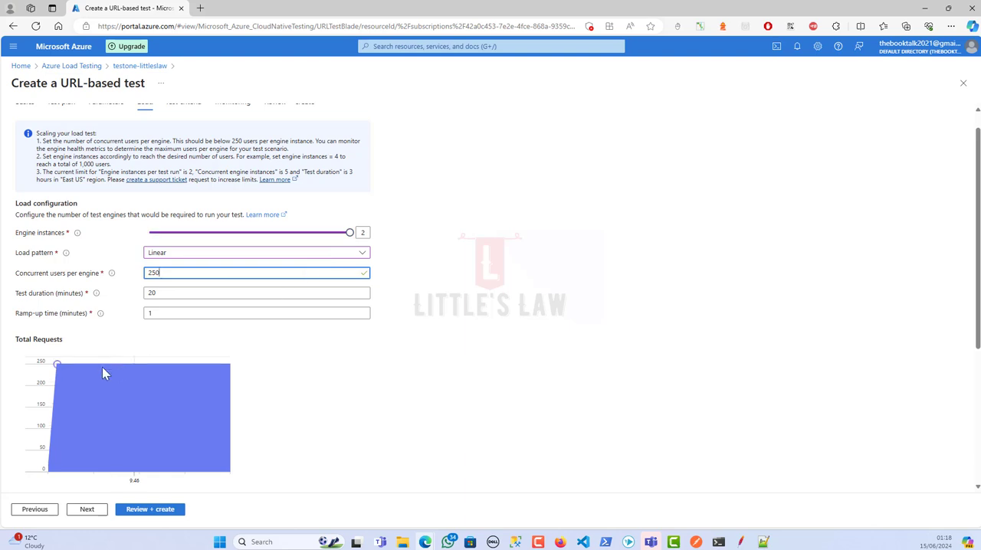
click(332, 368)
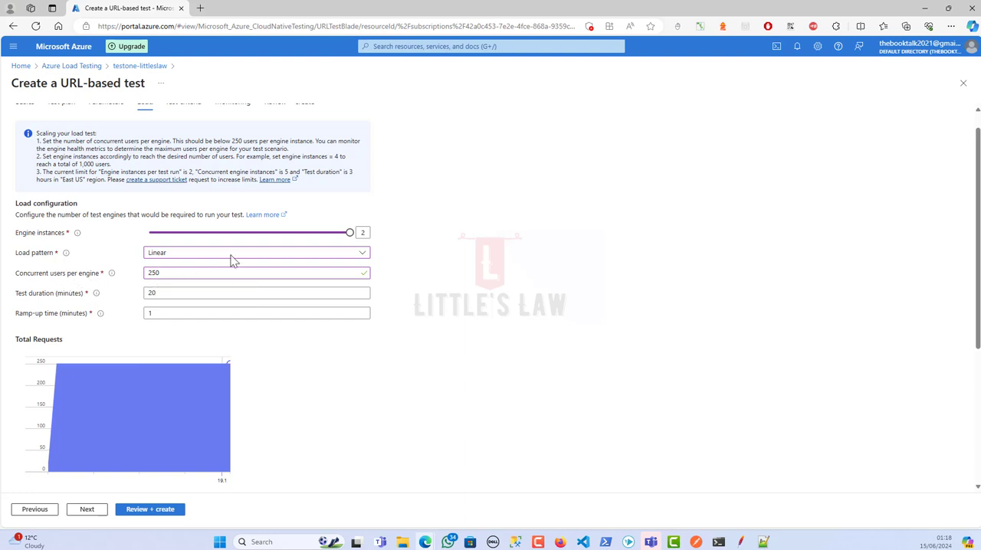
Set the test duration to 5 minutes and the ramp-up time to 1 minute
double_click(157, 292)
mouse_move(93, 295)
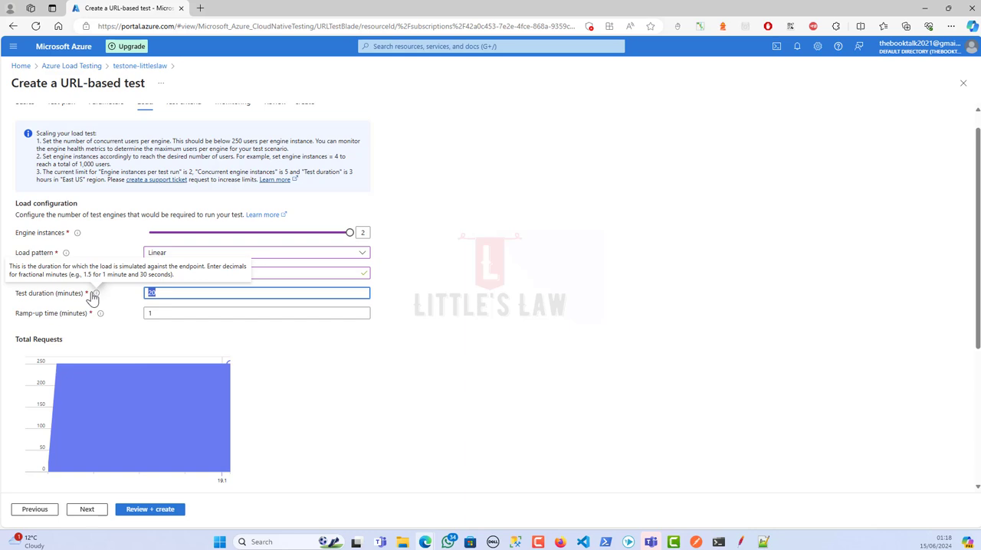
text(5)
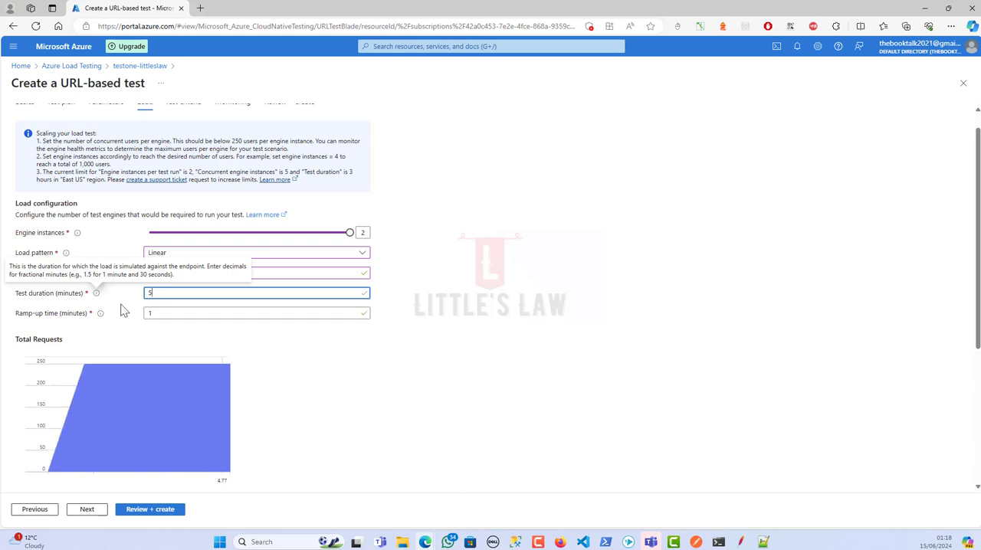
double_click(150, 314)
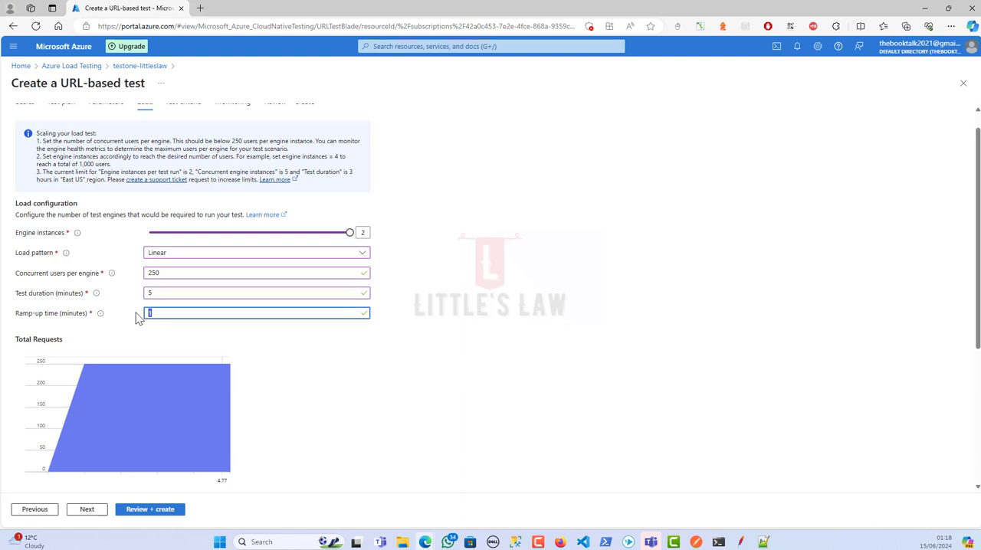
text(5)
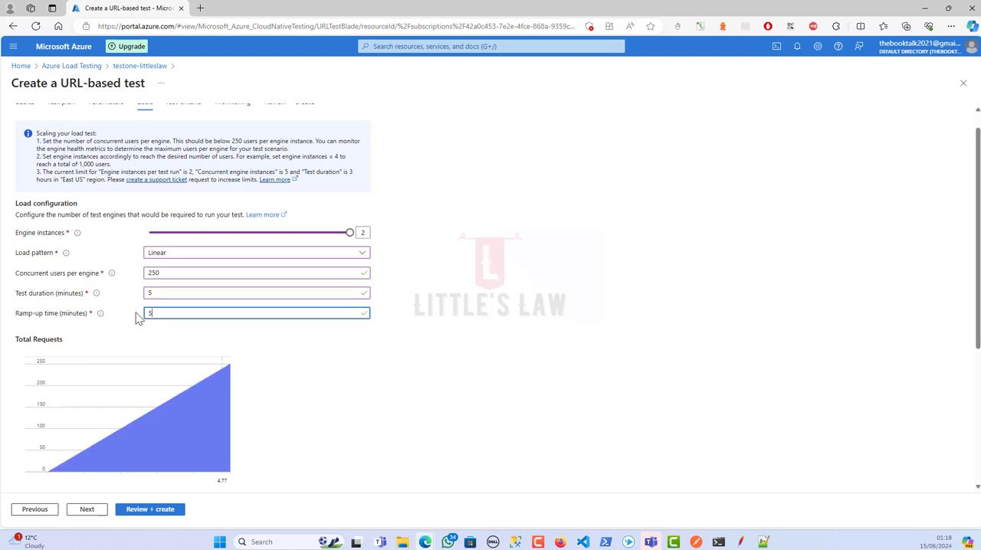
key(BackSpace)
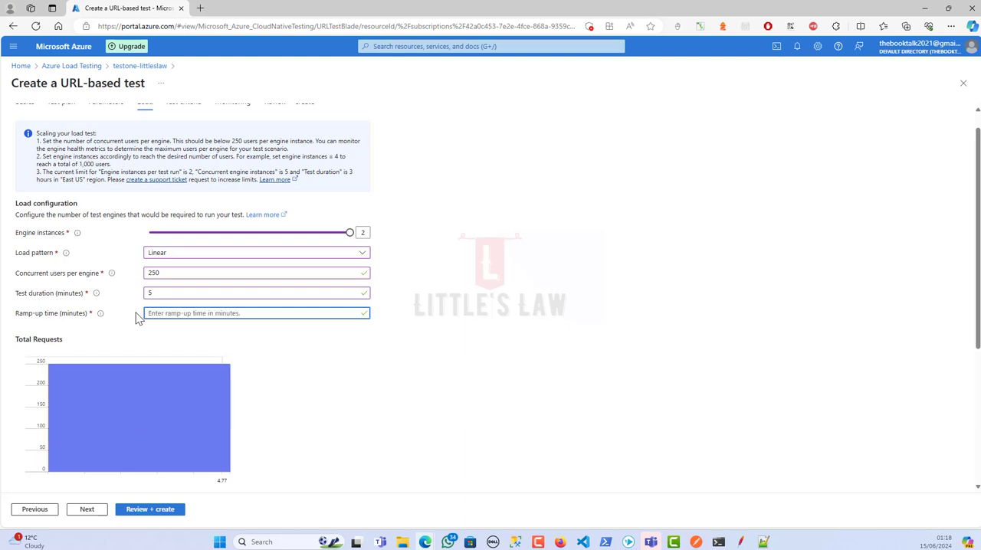
text(1)
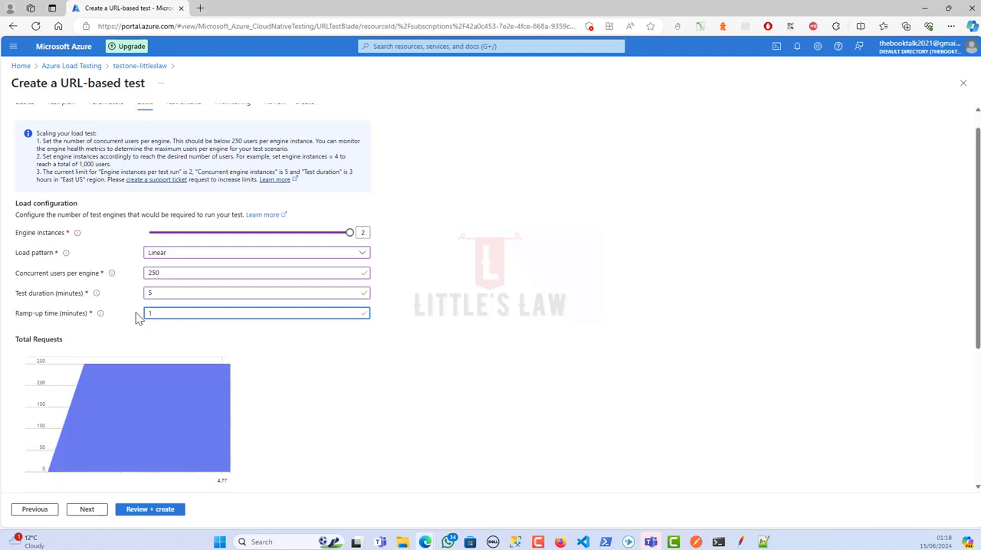
click(439, 343)
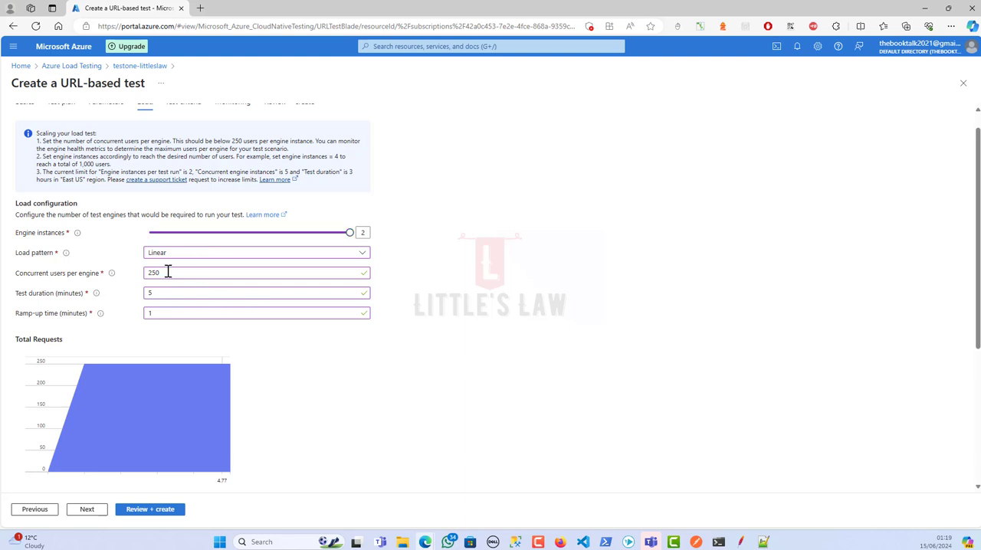
drag(167, 272, 135, 267)
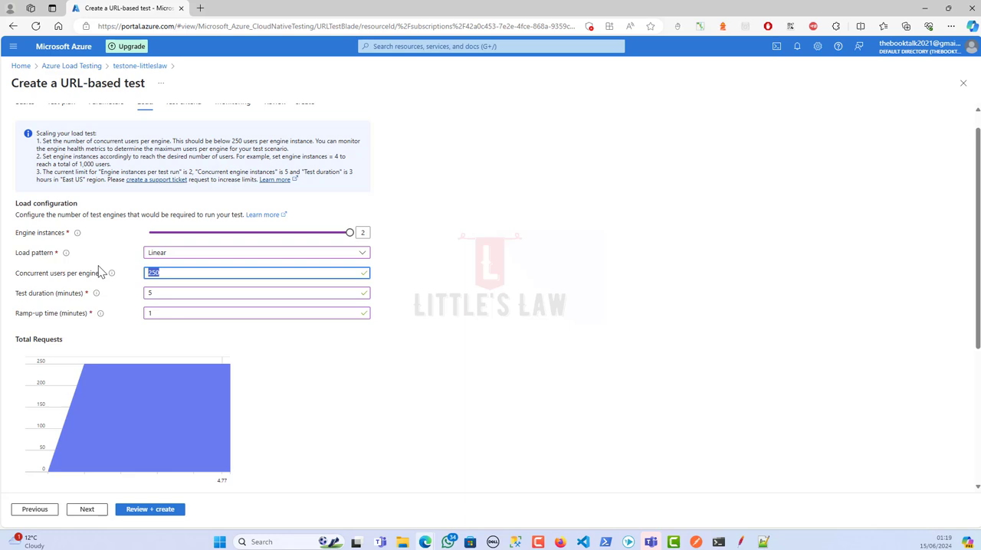
Set the concurrent users per engine to 10 and check the load configuration
text(10)
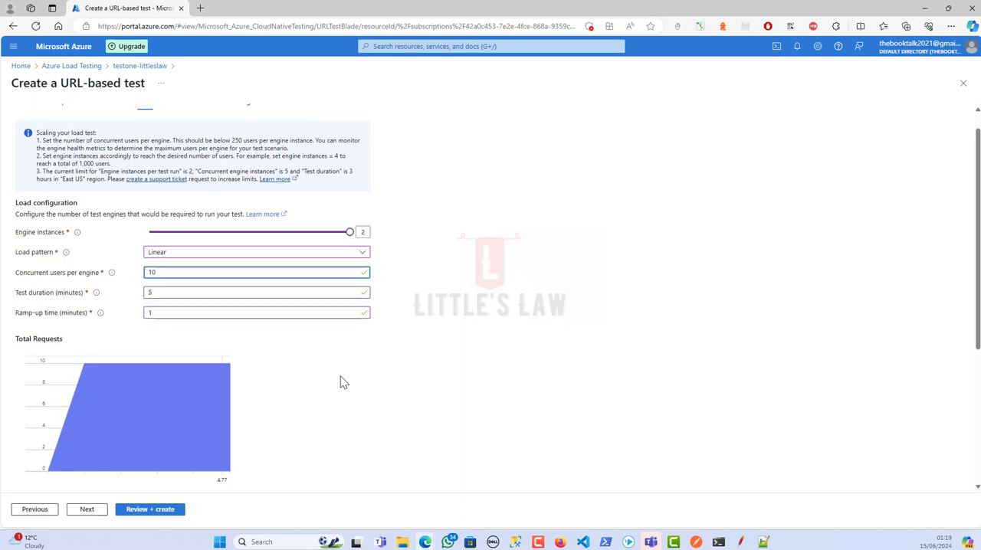
scroll(337, 375, down, 3)
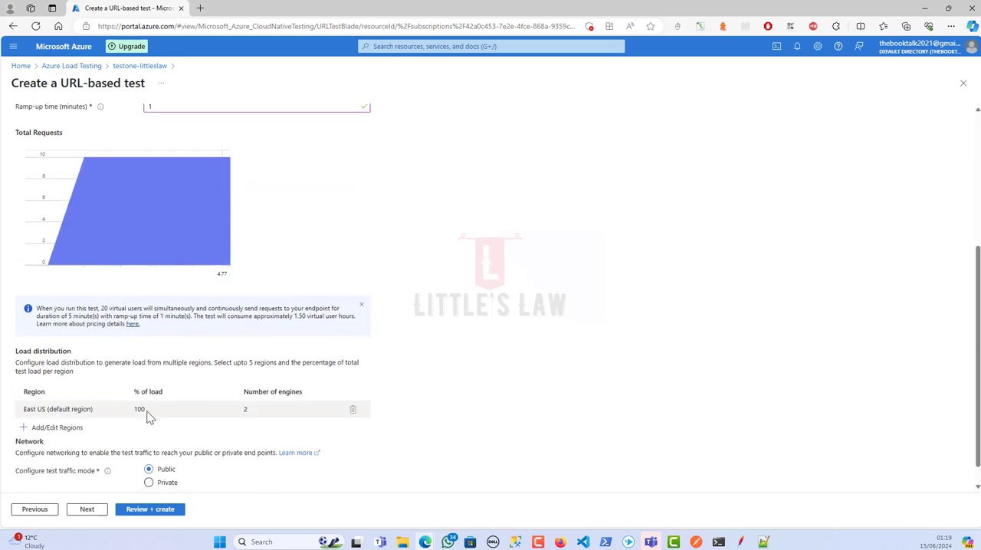
scroll(146, 416, down, 1)
scroll(231, 371, up, 3)
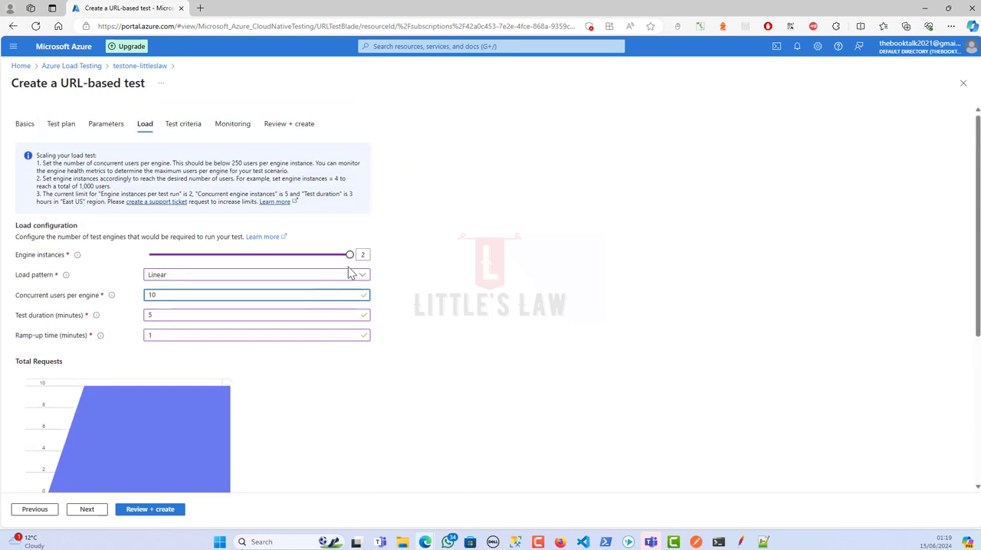
drag(189, 294, 105, 296)
click(469, 337)
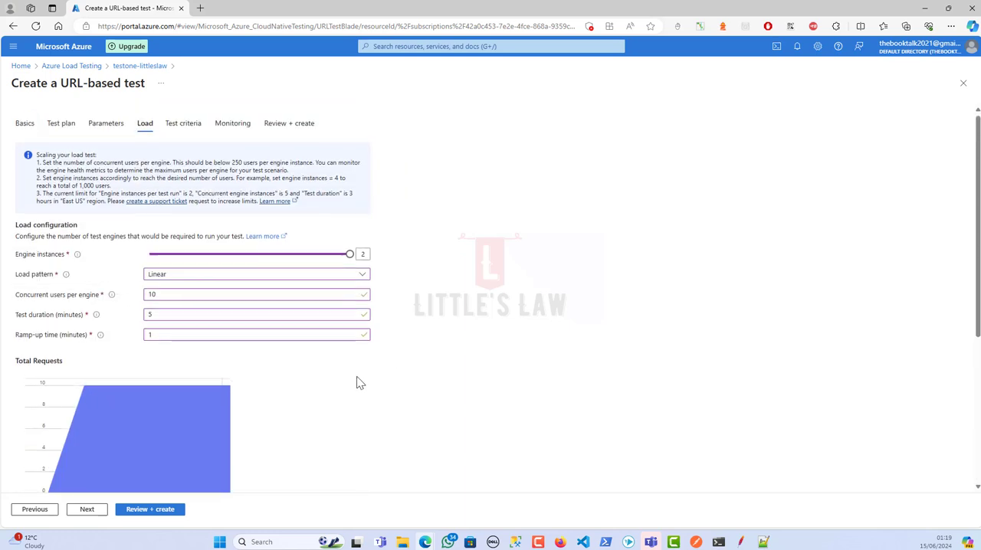
Add the East US 2 region to the load distribution
scroll(345, 399, down, 3)
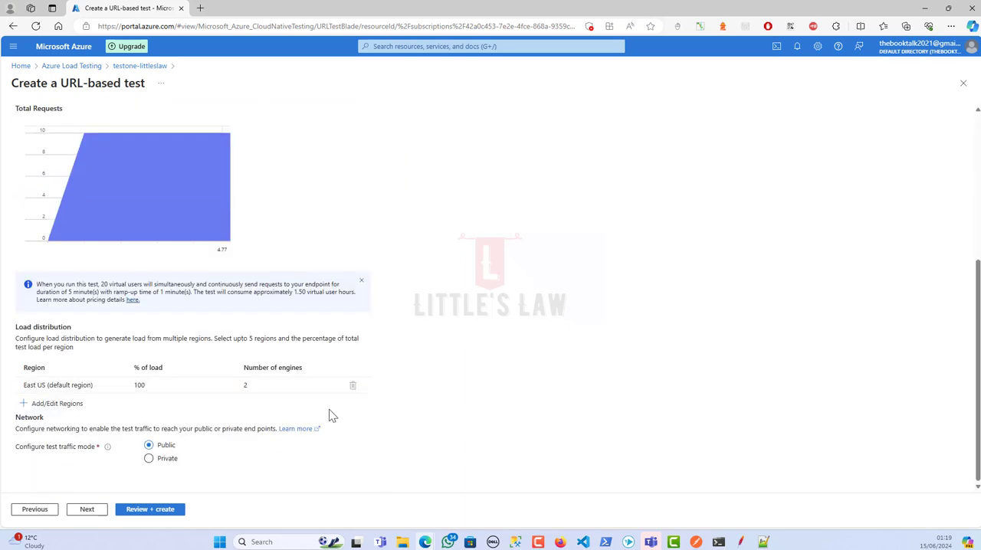
click(63, 406)
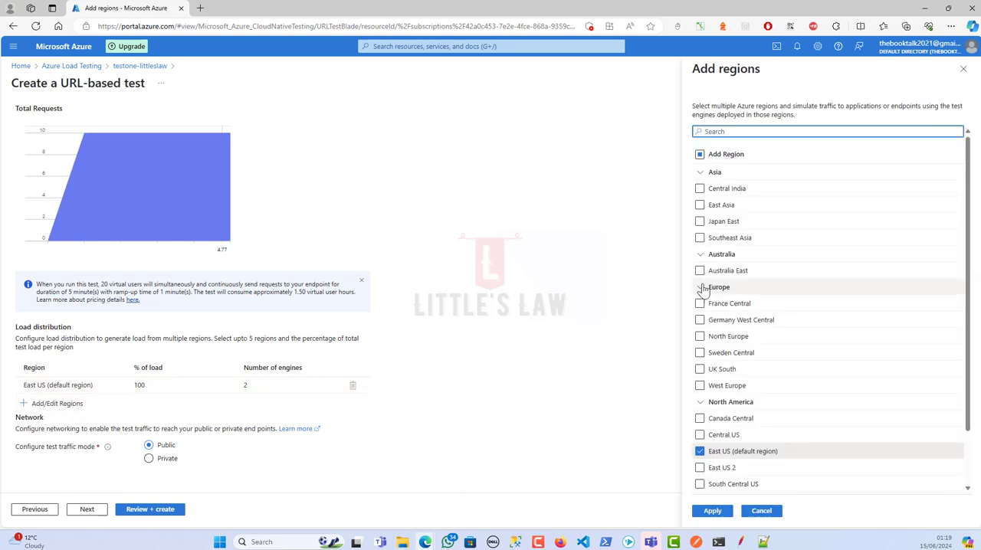
scroll(721, 355, down, 1)
scroll(716, 368, down, 1)
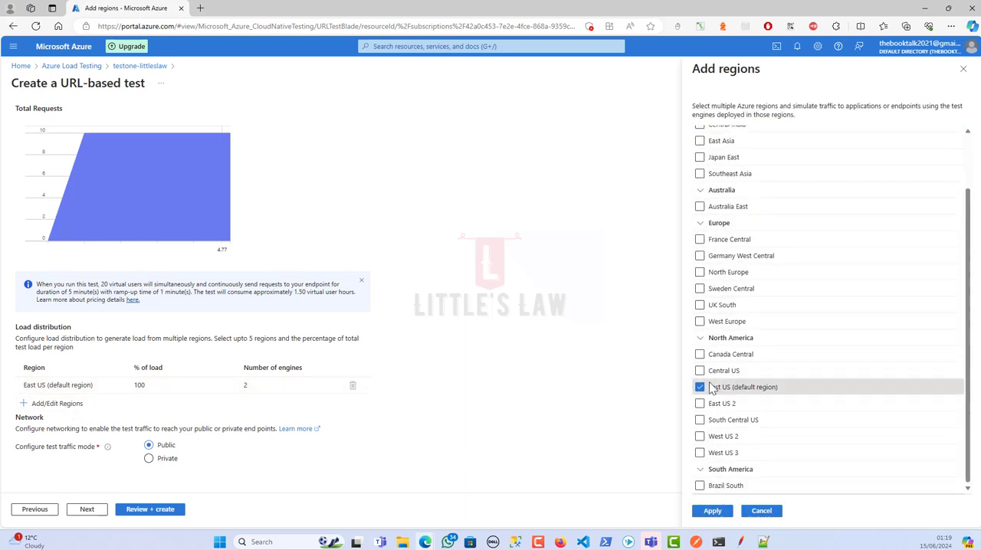
click(700, 403)
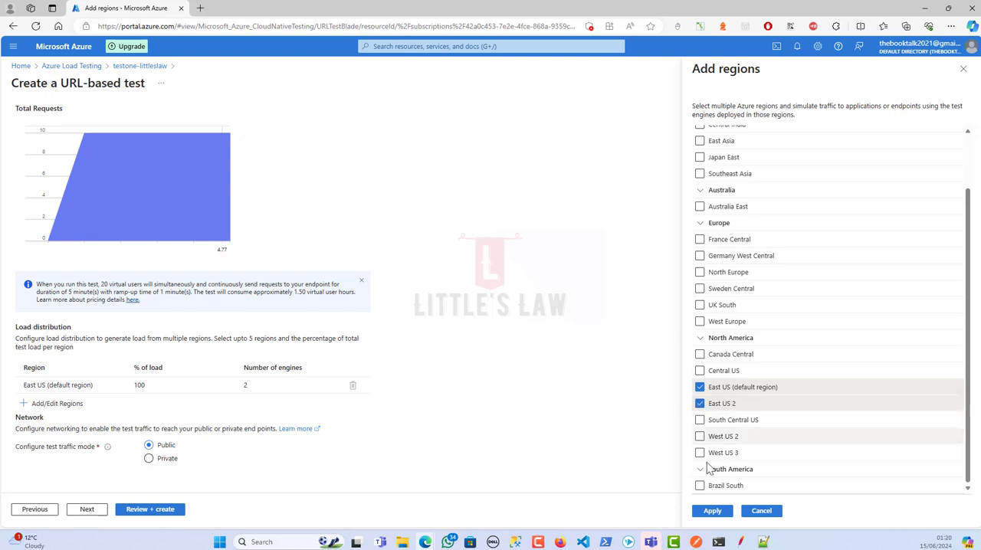
click(712, 510)
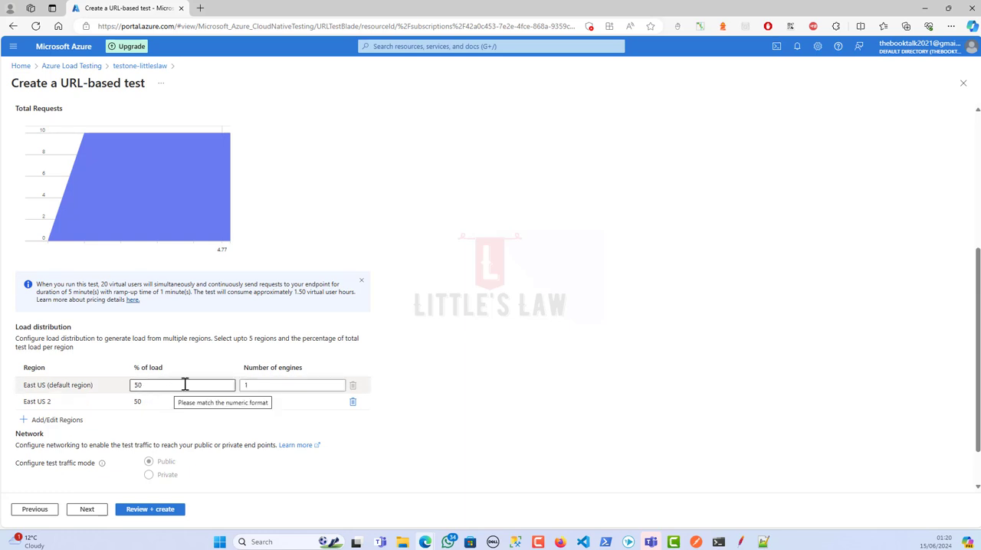
Check the load percentages of both regions and remove East US 2 from the load distribution
drag(161, 385, 98, 389)
click(194, 401)
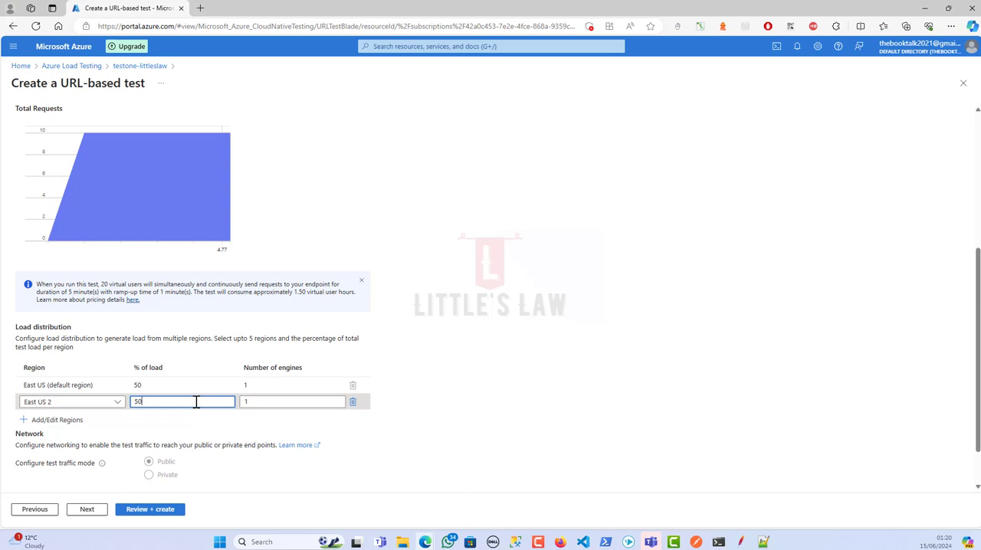
click(120, 402)
click(425, 395)
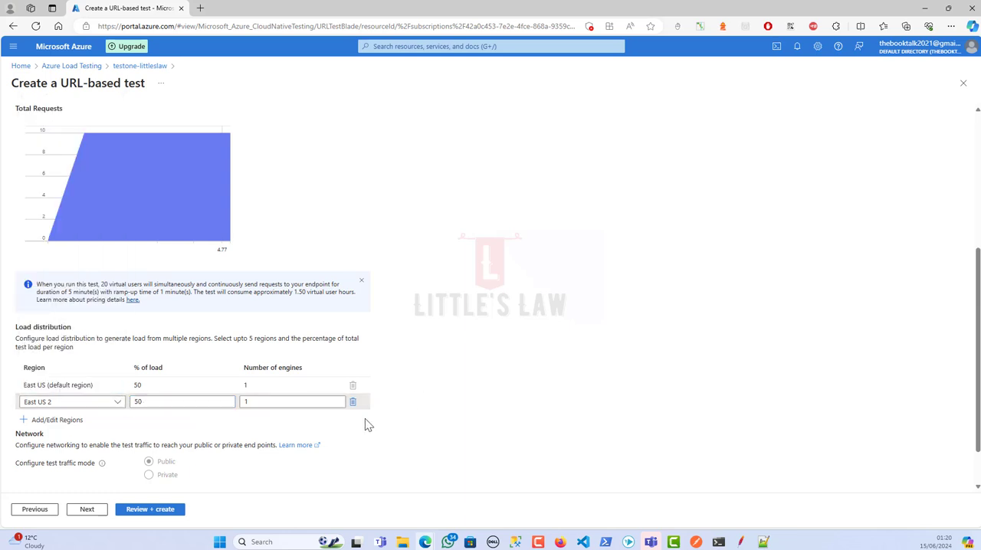
click(353, 402)
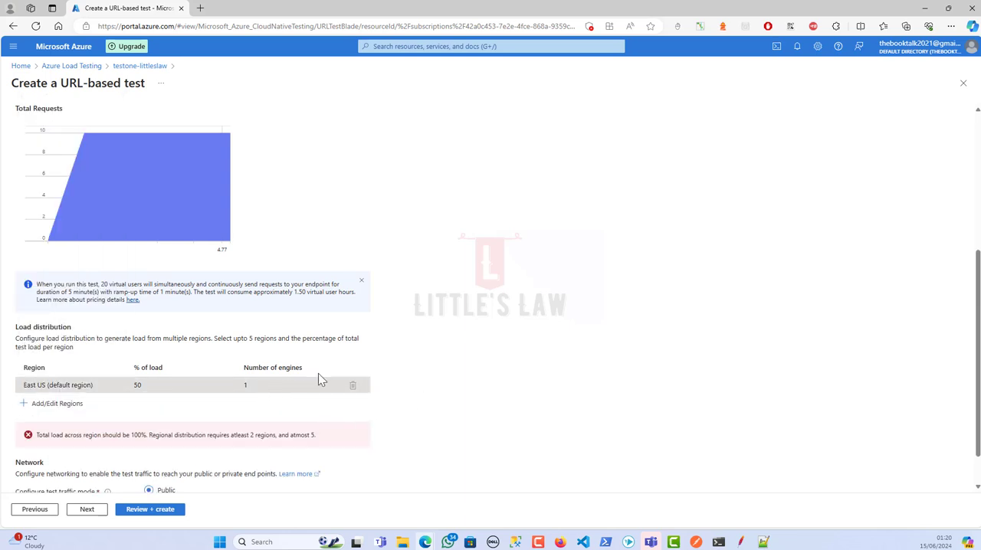
scroll(360, 368, up, 5)
scroll(345, 345, down, 5)
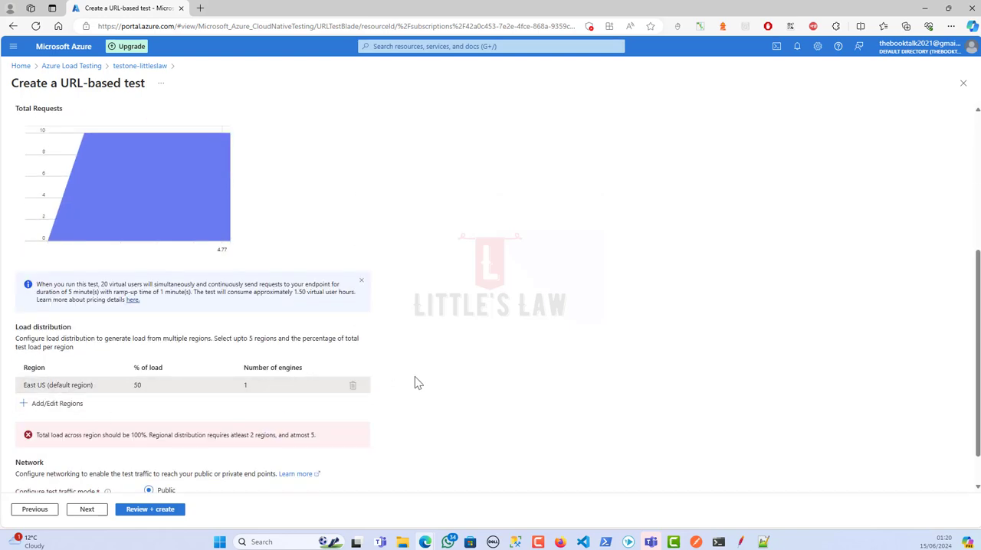
Add East US 2 again, set the default East US region's load to 100%, and remove East US 2
click(63, 403)
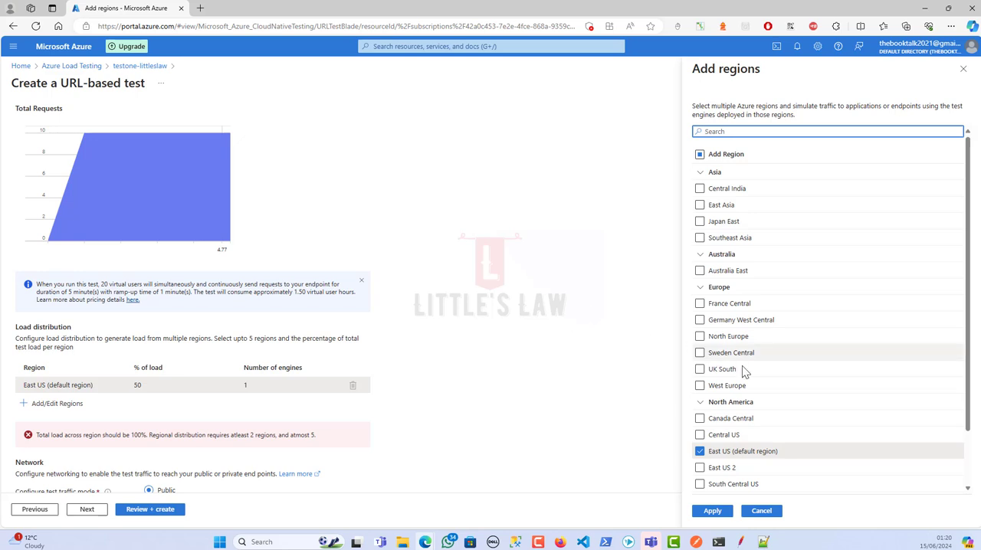
click(711, 510)
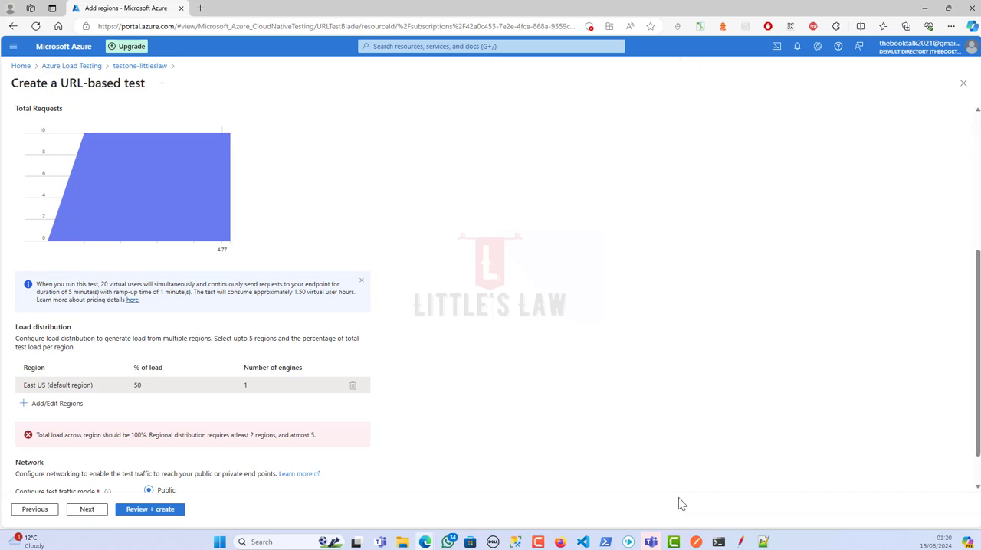
drag(164, 384, 125, 389)
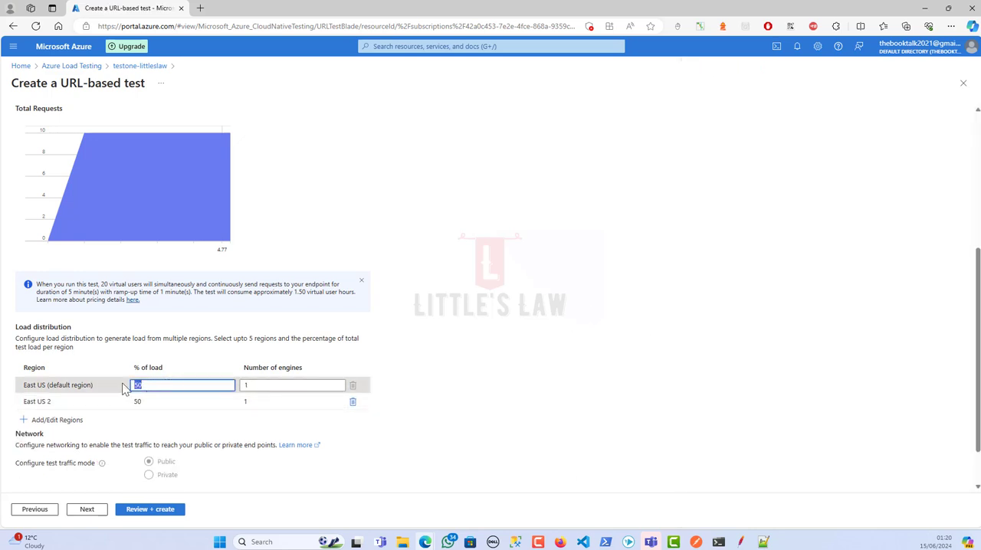
text(100)
click(353, 401)
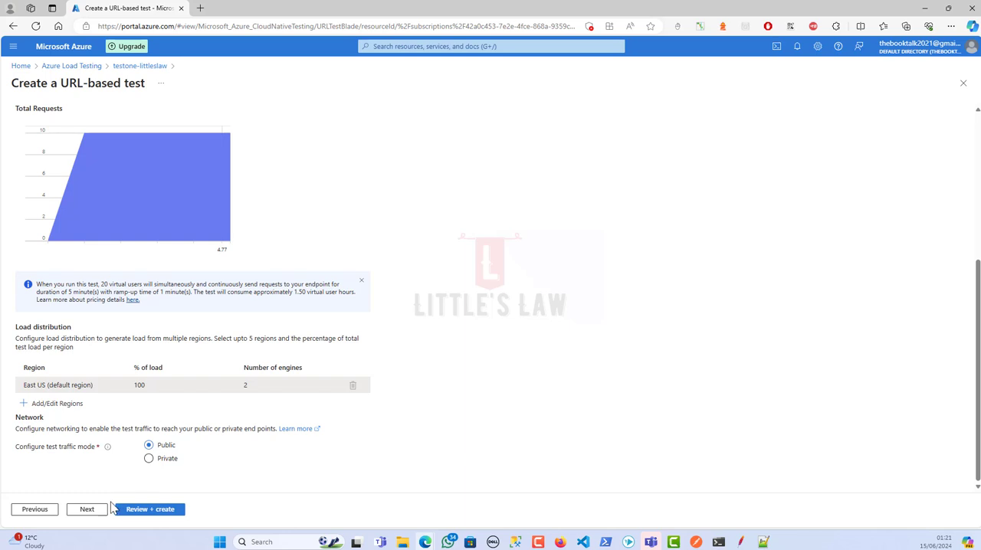
Add a test criterion for 01_Get_Request with average response time greater than 3000 ms
click(83, 512)
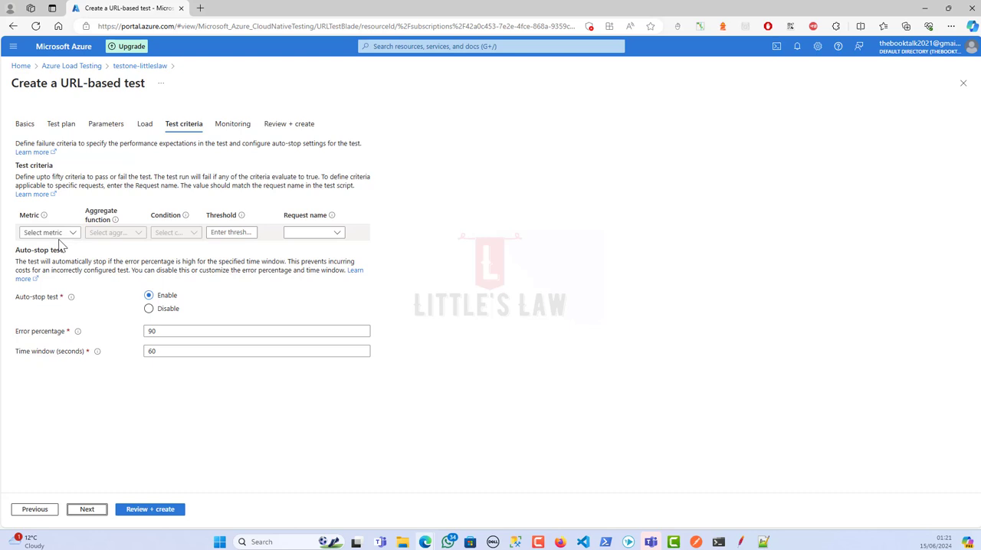
click(61, 233)
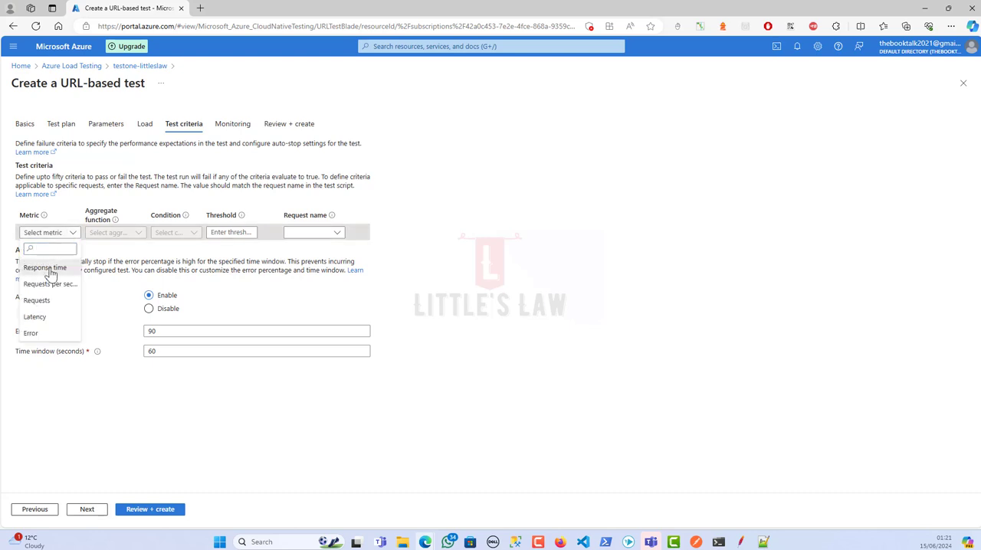
click(53, 269)
click(115, 232)
click(106, 261)
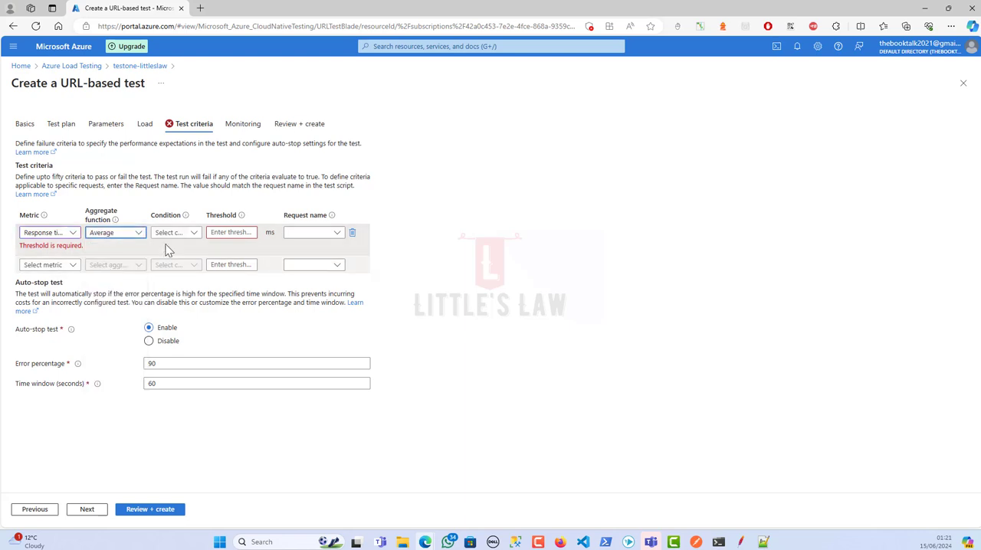
click(184, 234)
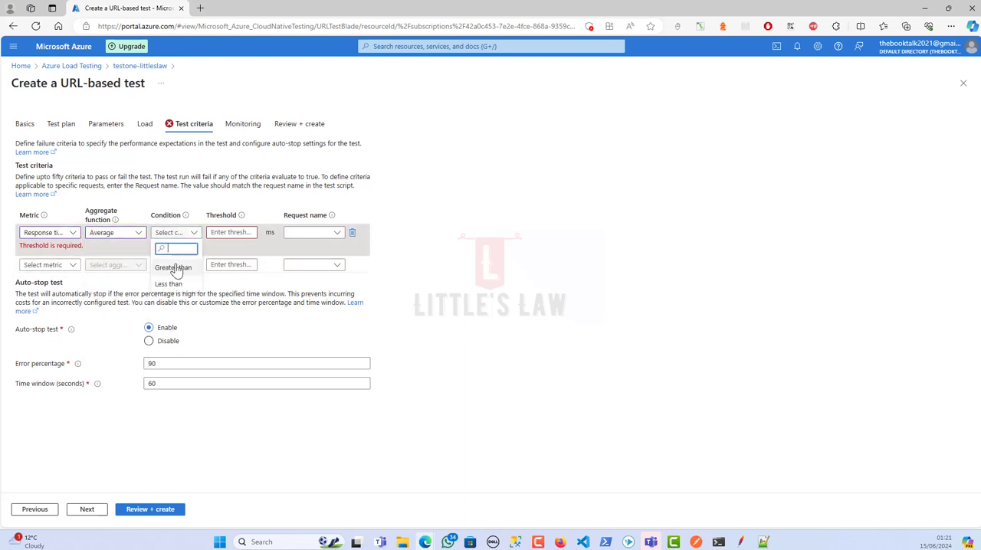
click(173, 267)
click(219, 235)
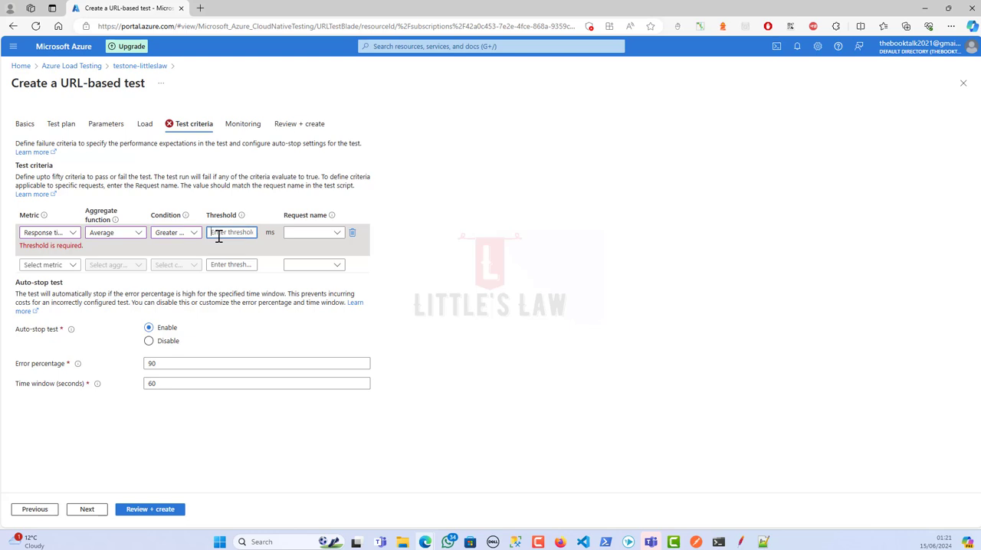
text(300)
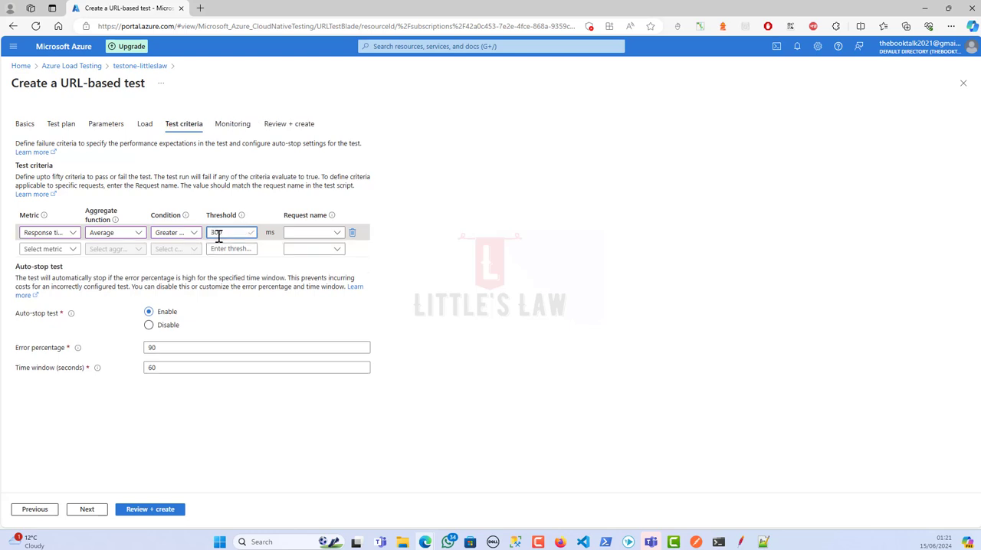
text(0)
click(331, 235)
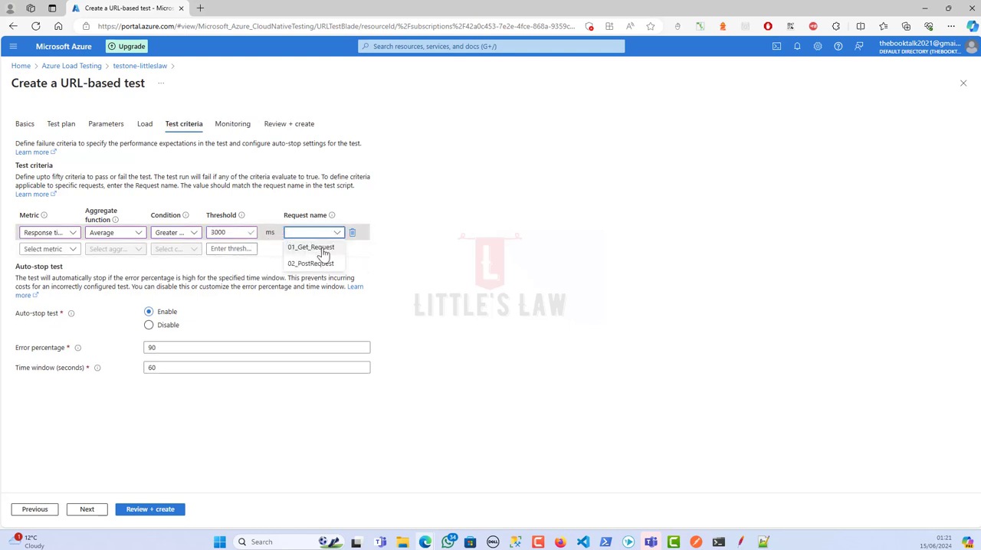
click(305, 247)
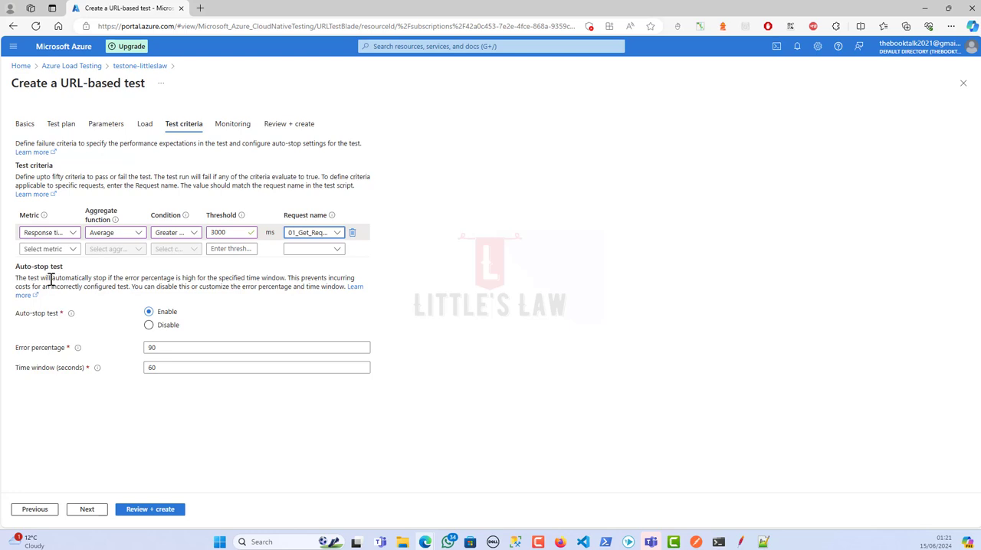
Add a second test criterion for 02_PostRequest with average response time greater than 3000 ms
click(61, 252)
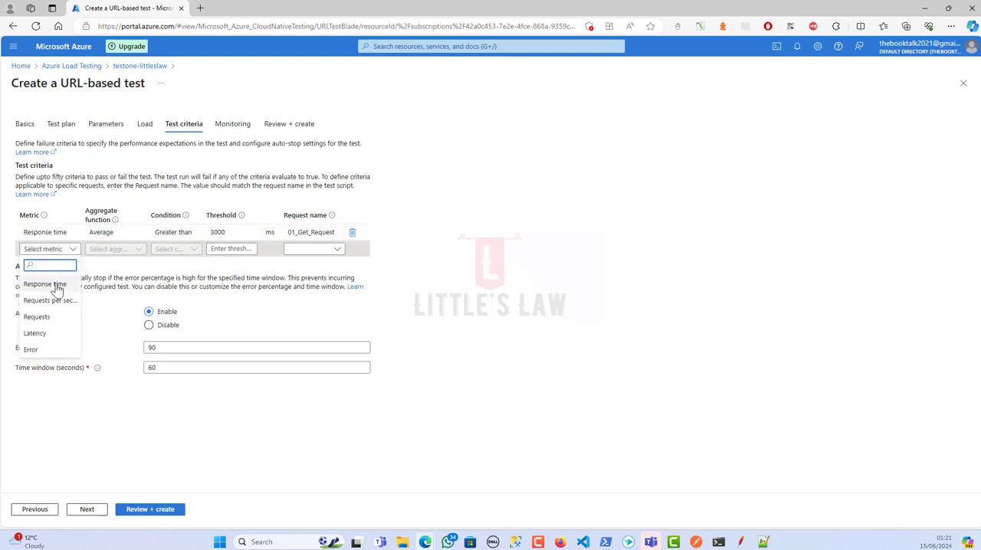
click(59, 282)
click(127, 252)
click(117, 285)
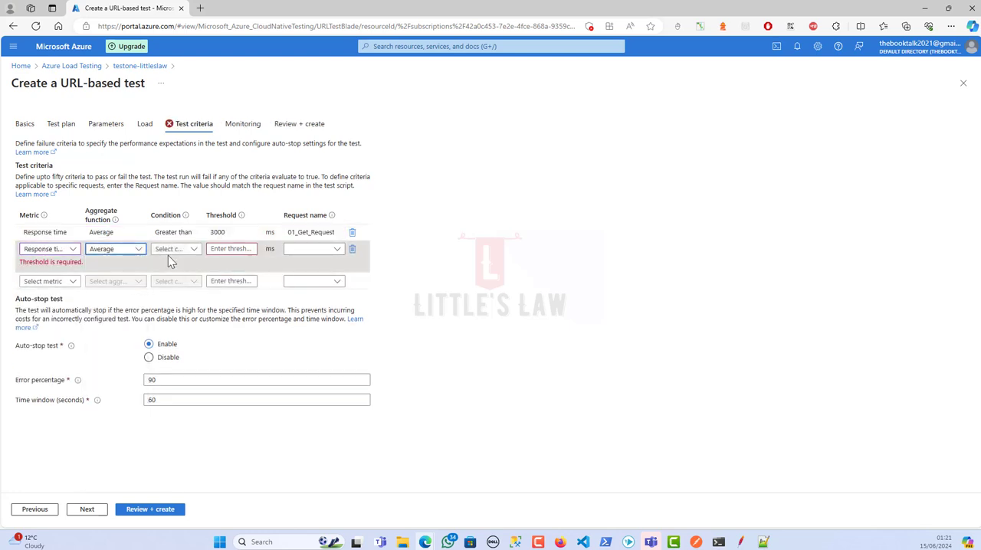
click(174, 252)
click(173, 283)
click(222, 251)
text(3000)
click(329, 253)
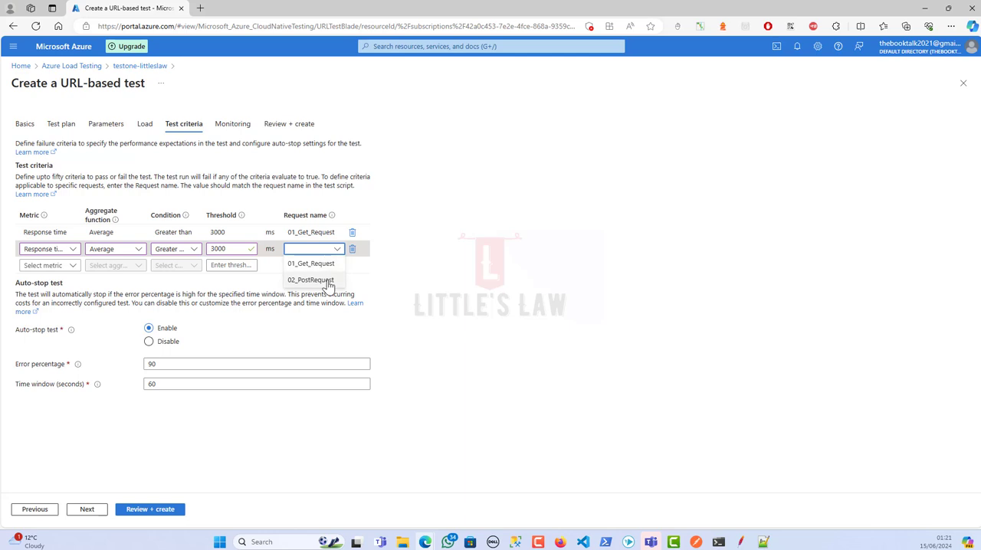
click(318, 280)
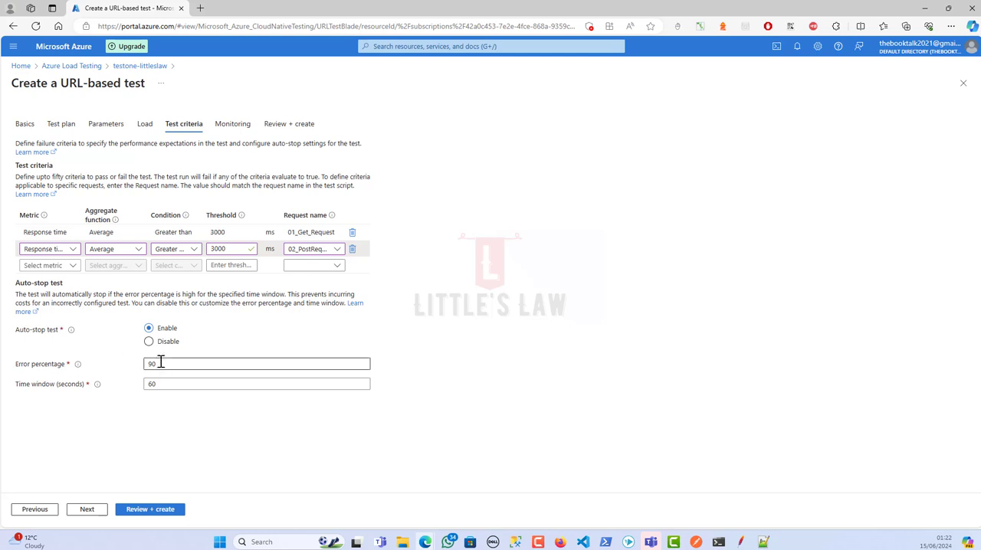
Check the auto-stop error percentage and time window, and continue to the monitoring settings
drag(175, 363, 107, 361)
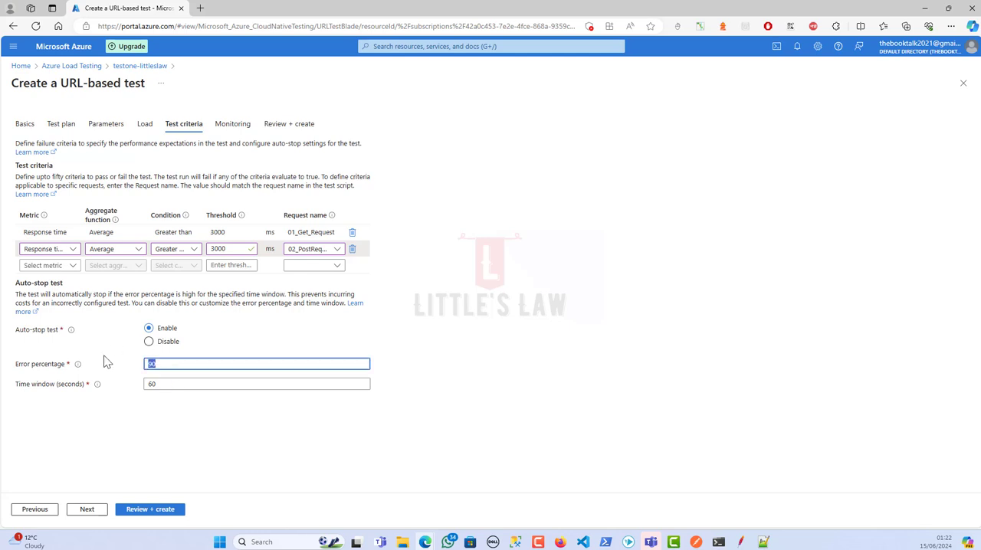
drag(177, 383, 116, 387)
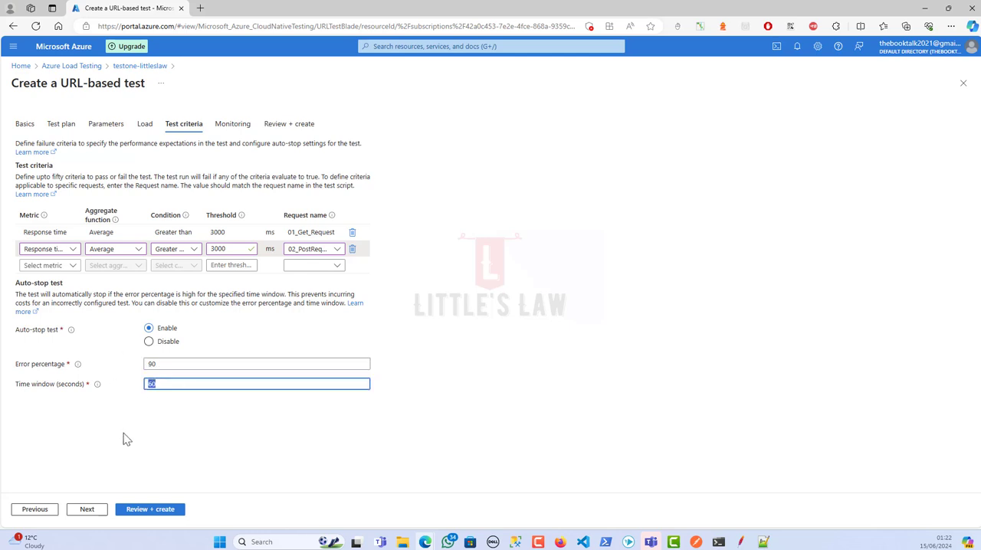
click(86, 511)
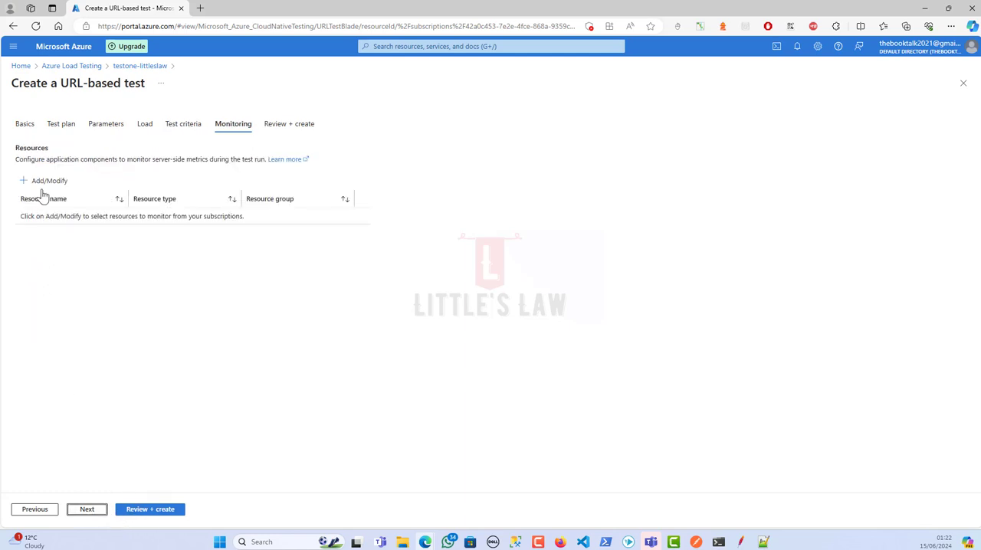
Open the resource selection for monitoring, cancel it without adding any, and proceed to the final review of the test
click(46, 182)
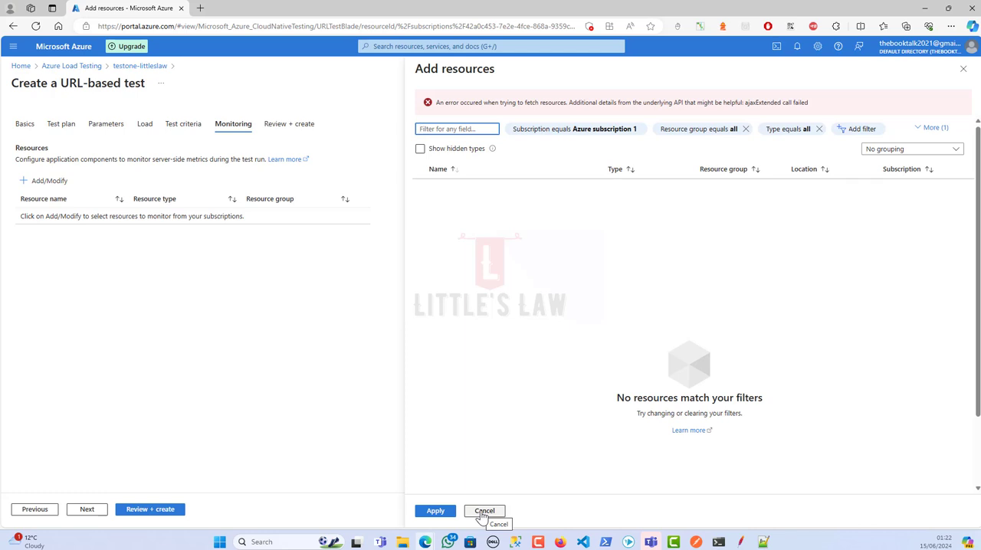
click(490, 511)
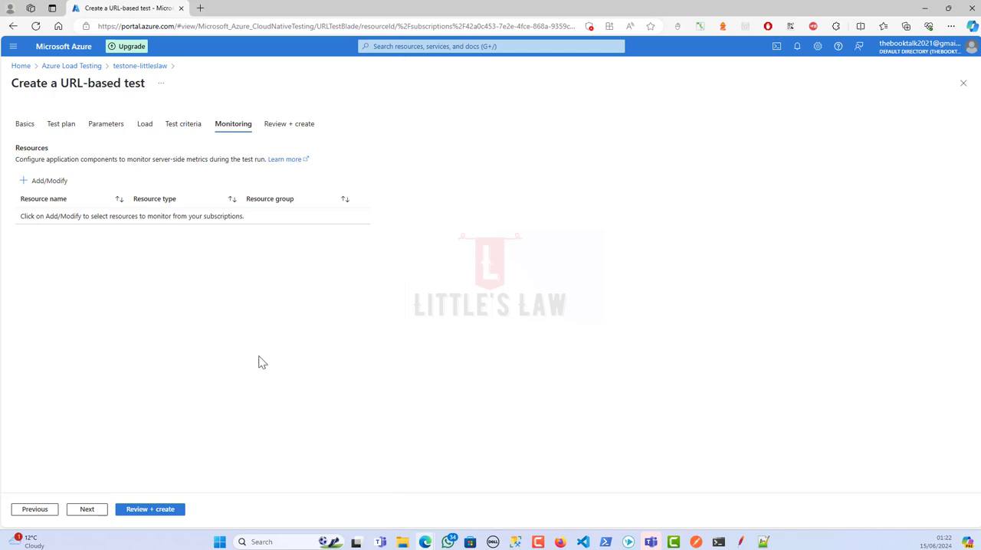
click(88, 510)
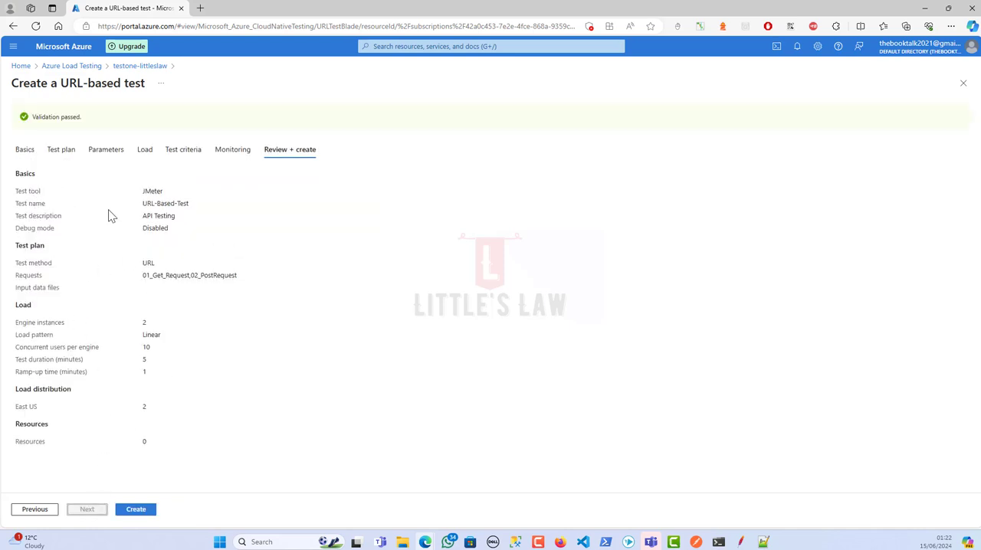
Create the reviewed test, and start a run of littleslawtest with the test run description Round-01
click(135, 509)
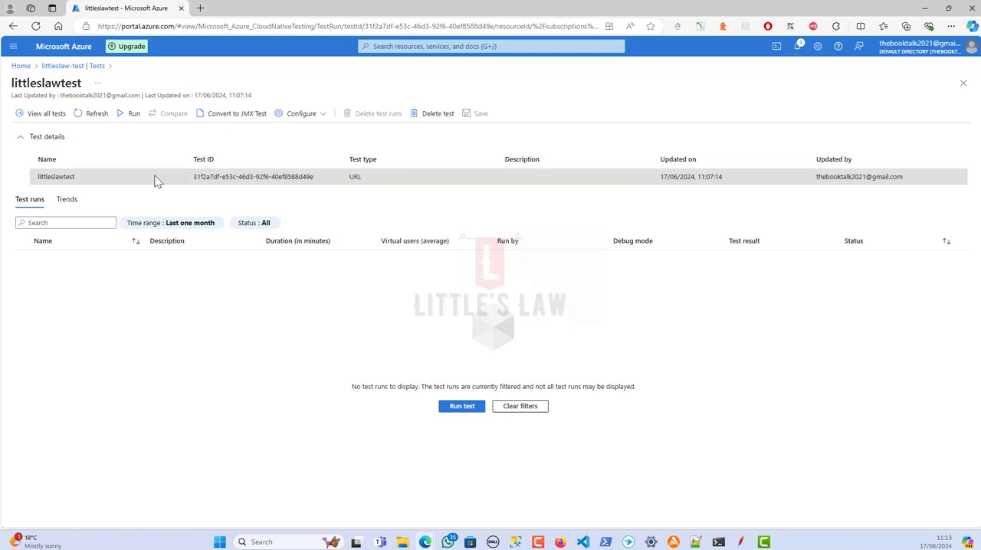
click(129, 121)
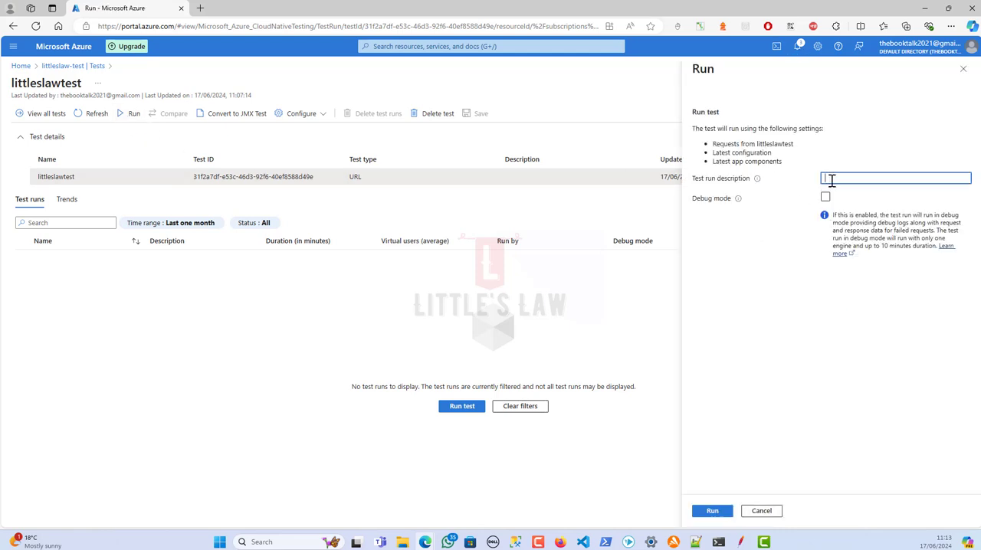
text(lRound-one)
key(BackSpace)
key(BackSpace)
key(BackSpace)
text(01)
click(711, 512)
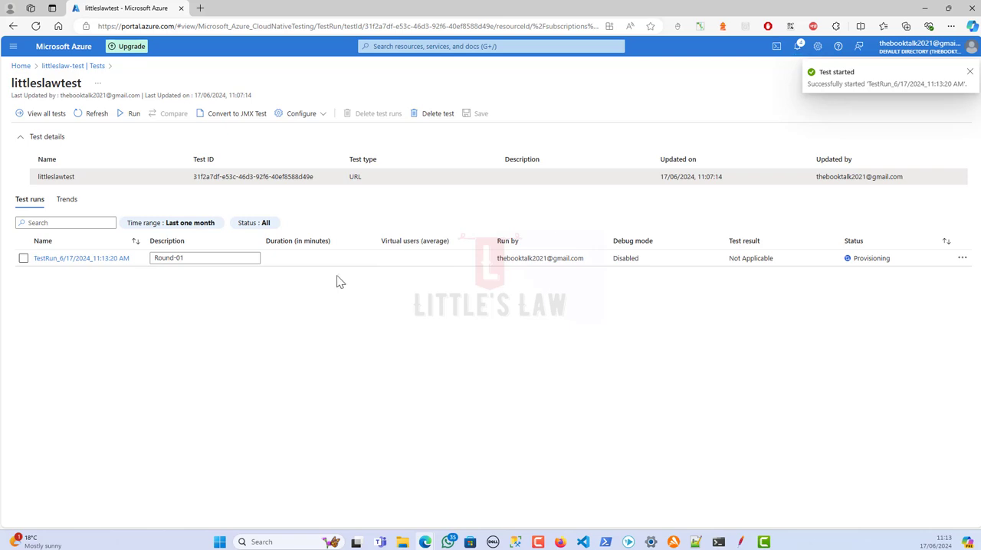
Open the Round-01 test run, refresh it, and check its download options and execution status
click(107, 261)
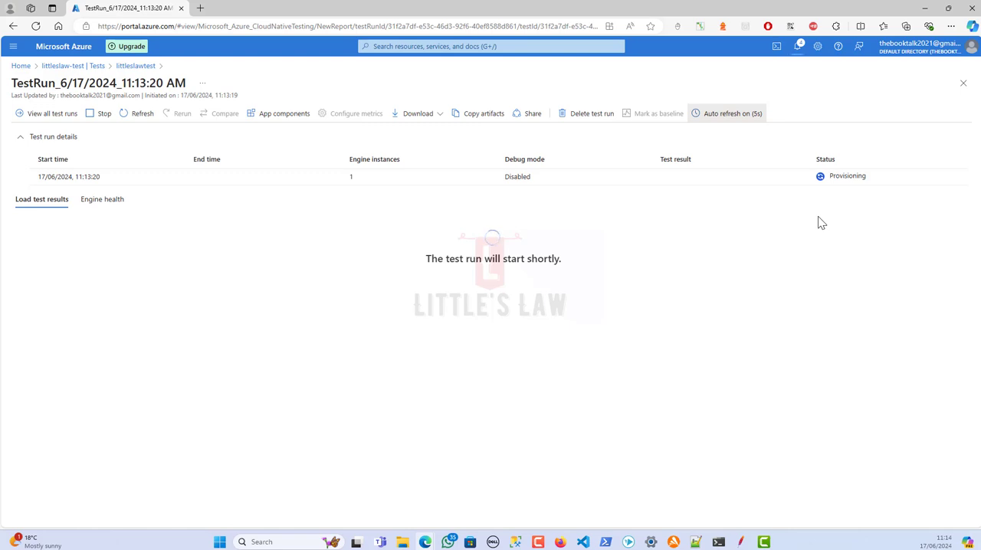
click(145, 135)
click(141, 121)
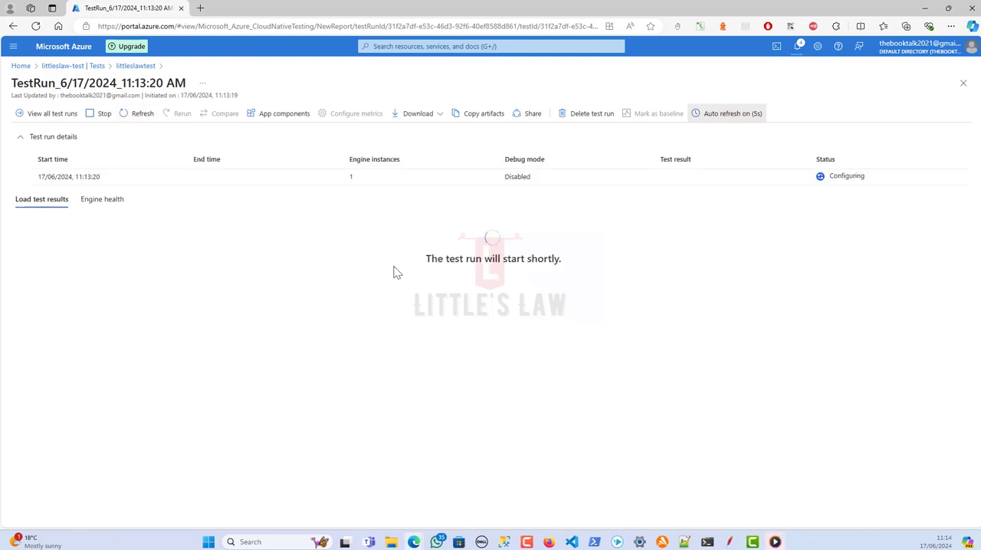
click(437, 119)
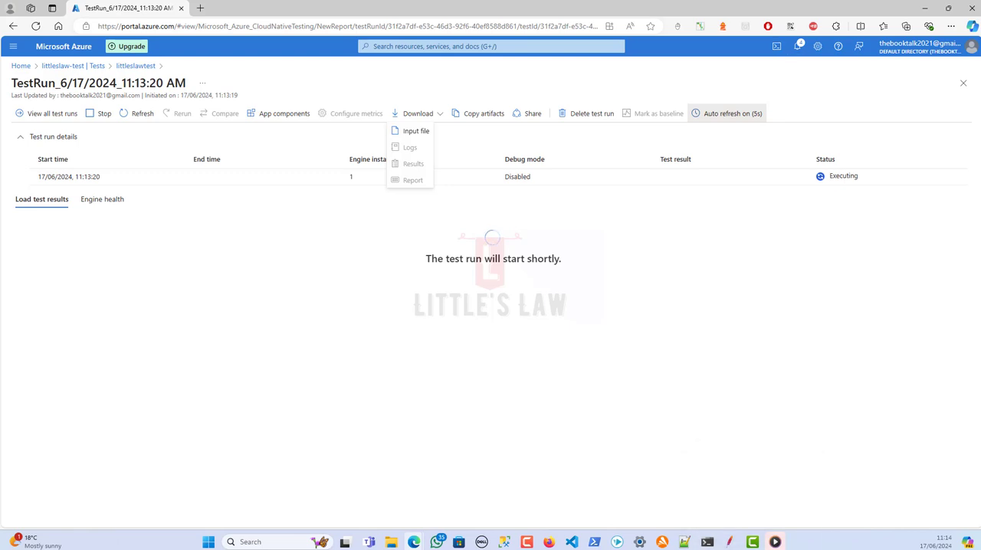
click(257, 306)
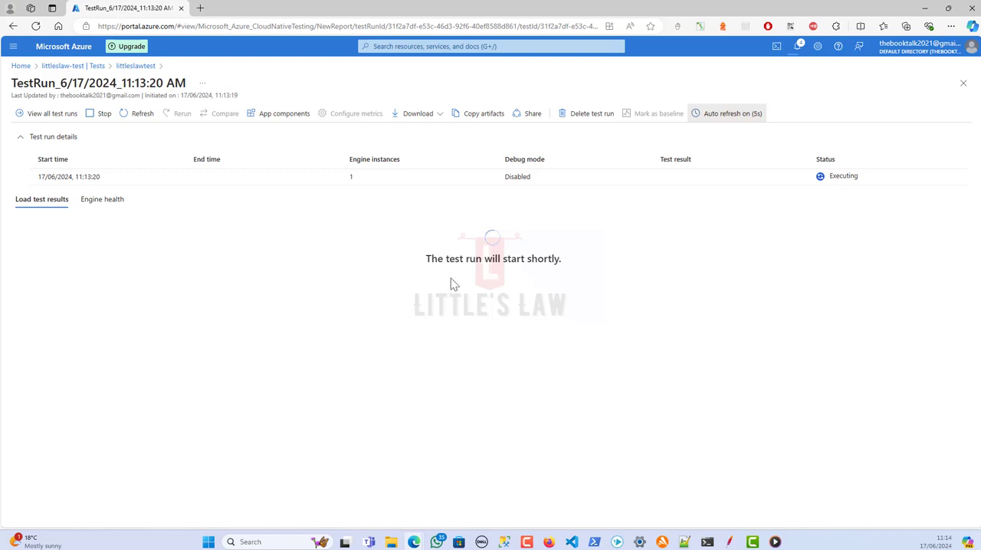
double_click(846, 176)
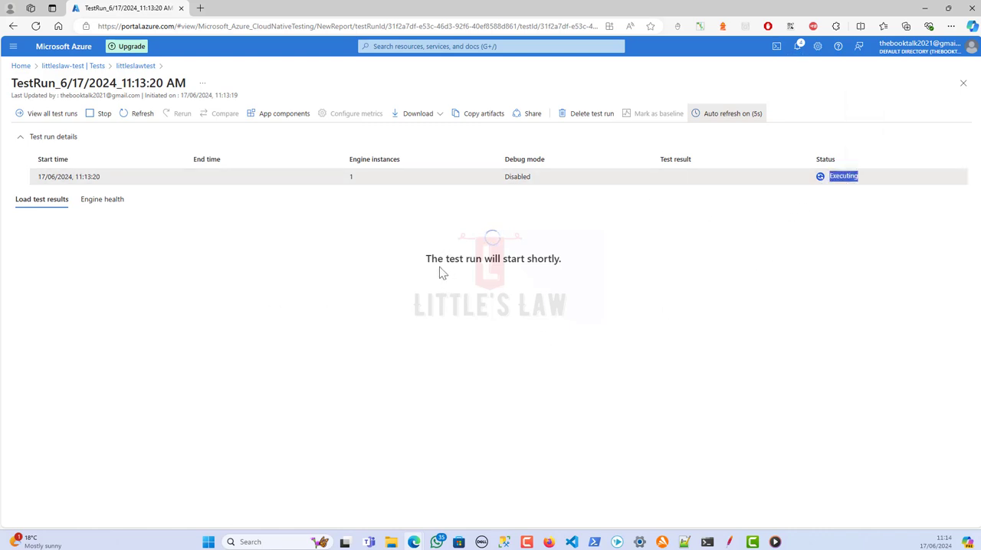
drag(421, 263, 571, 260)
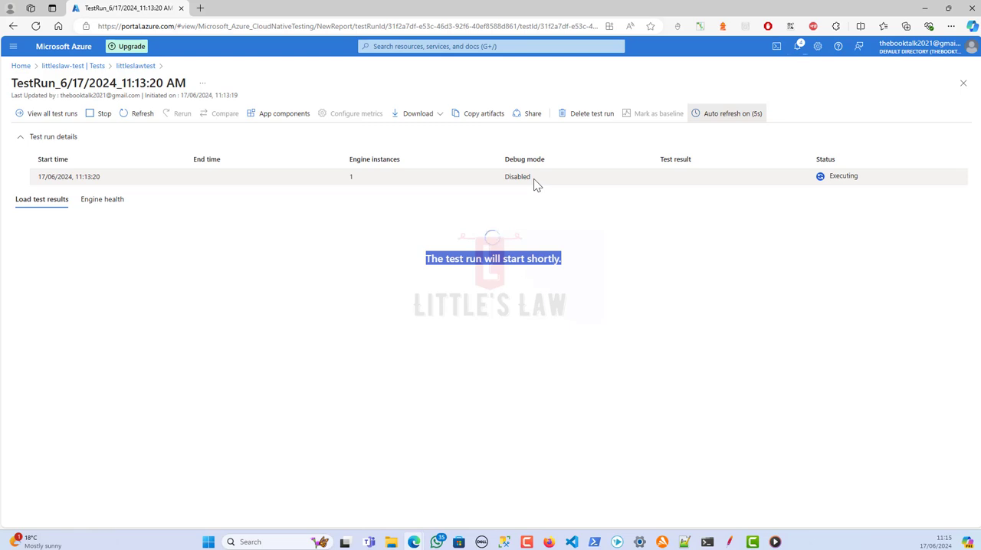
Look at the app components configuration, cancel it without changes, and view the run's engine health charts
click(288, 116)
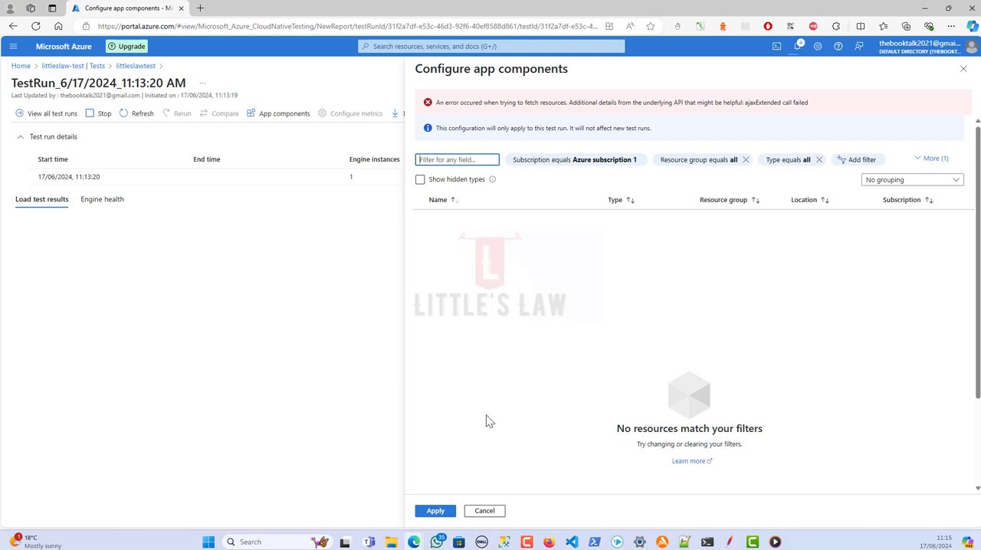
click(485, 510)
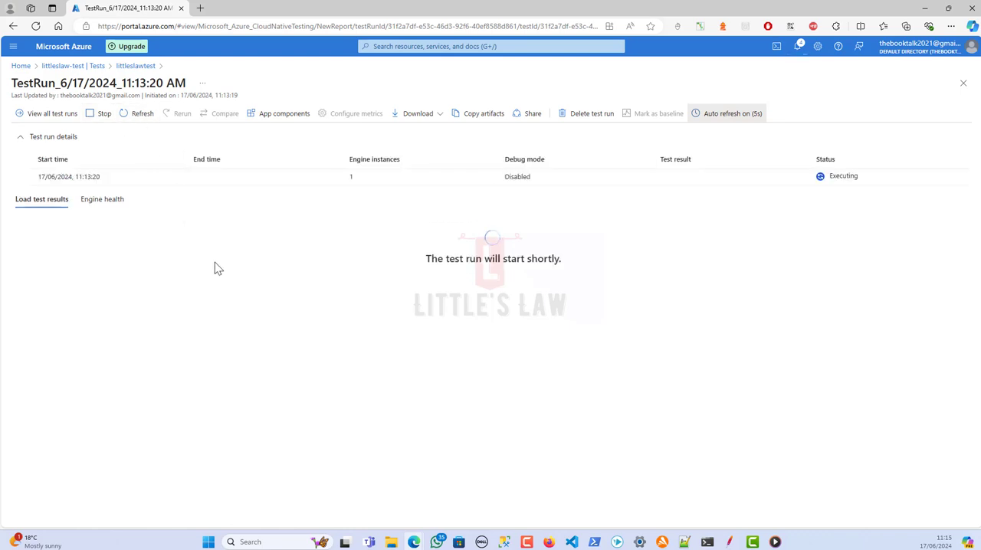
click(101, 200)
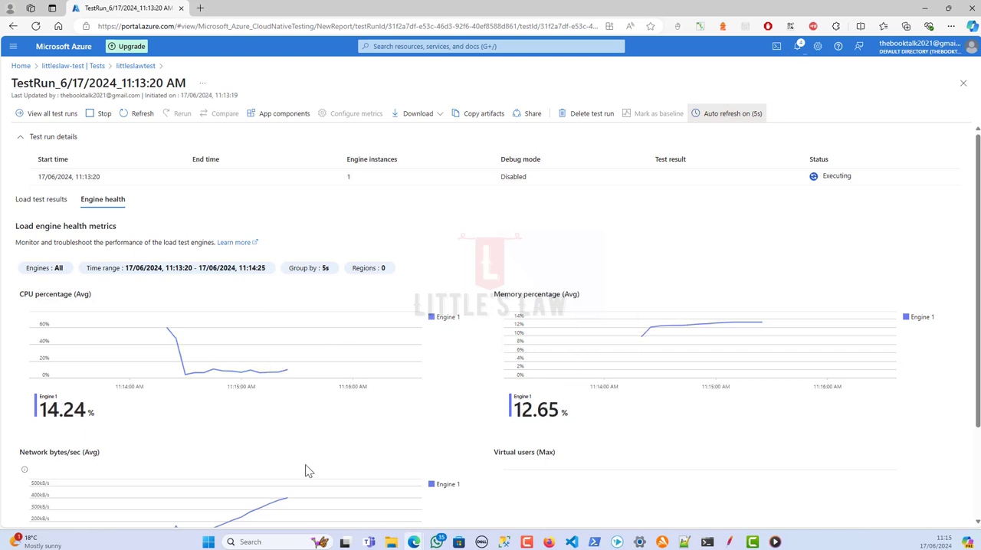
scroll(306, 465, down, 2)
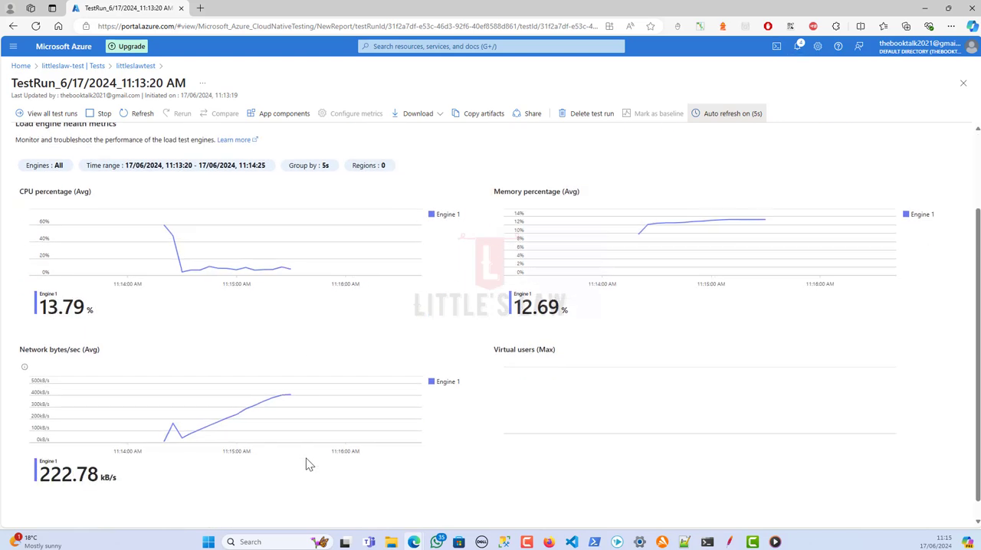
scroll(304, 456, up, 3)
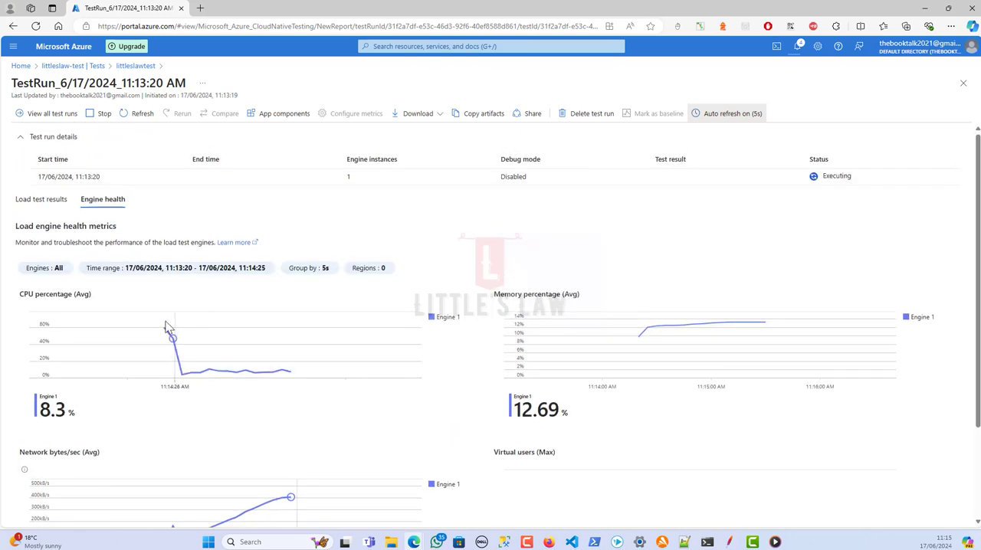
Check the load test results, and return to the engine health metrics to examine CPU, memory and network usage
click(42, 201)
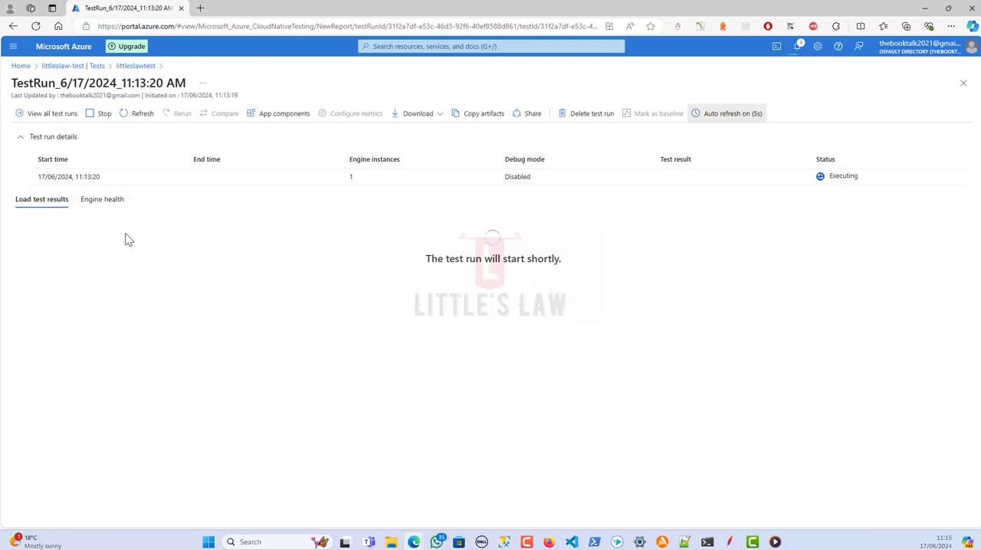
click(105, 202)
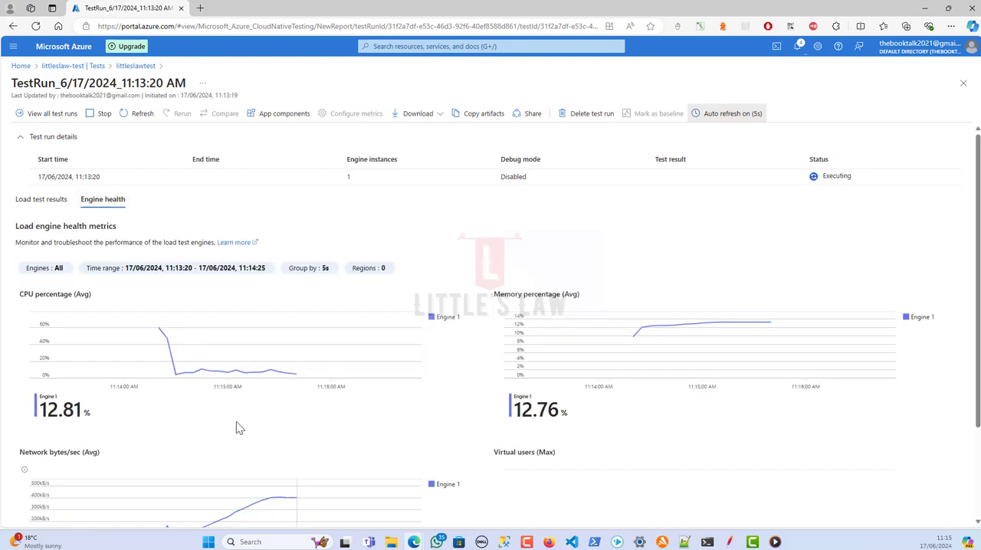
scroll(239, 428, down, 2)
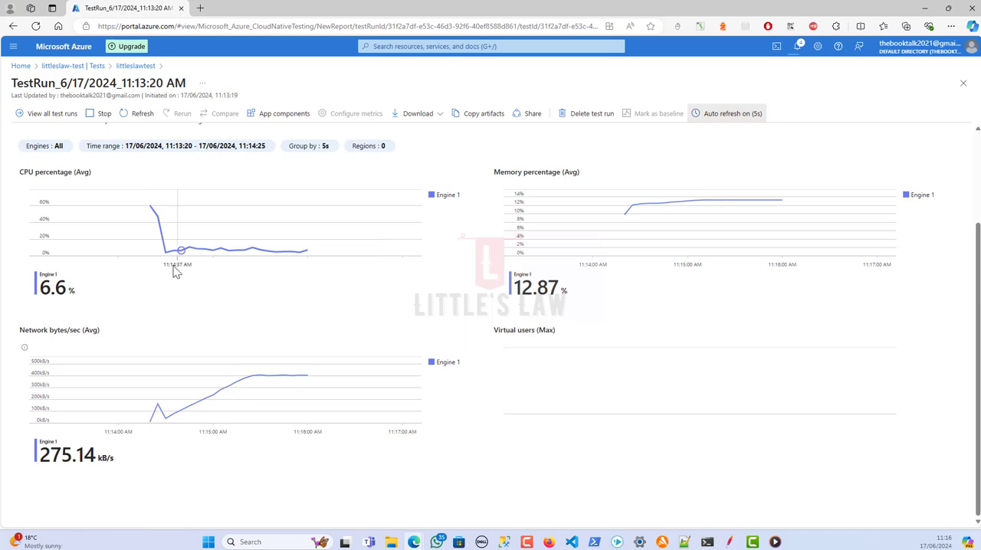
scroll(52, 195, up, 2)
Display the load test results and examine the response time criteria for GetRequest and PostRequest
drag(48, 201, 48, 209)
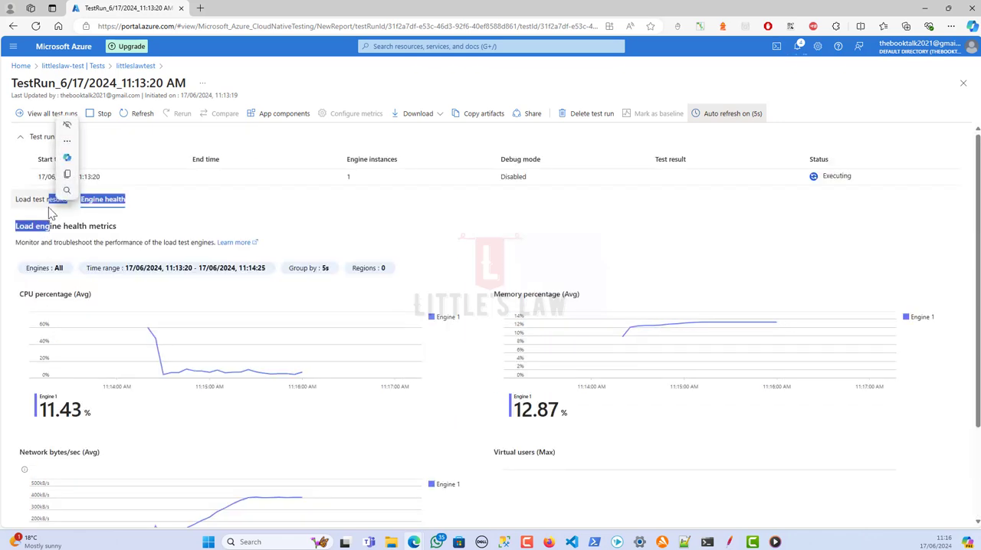
click(185, 210)
click(67, 199)
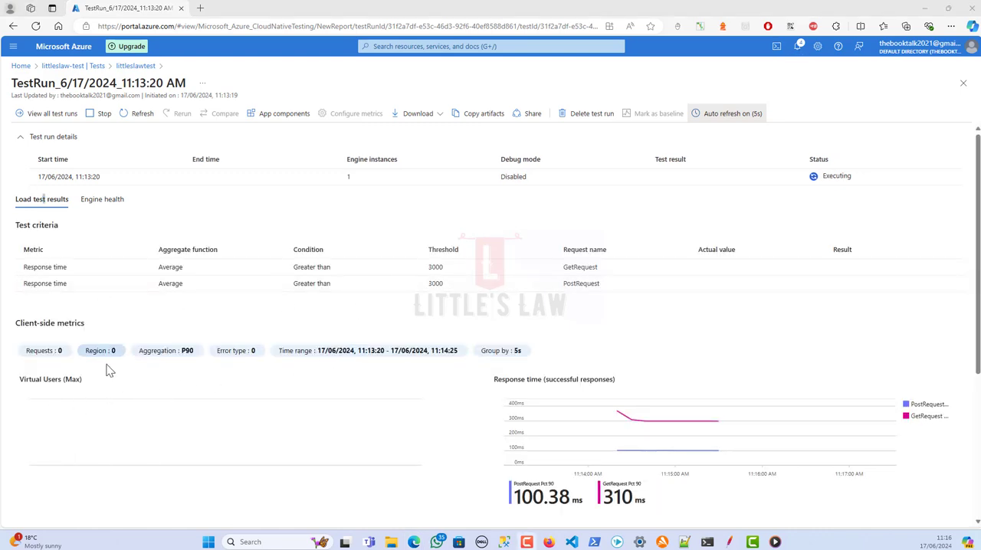
scroll(107, 371, down, 3)
scroll(123, 372, up, 3)
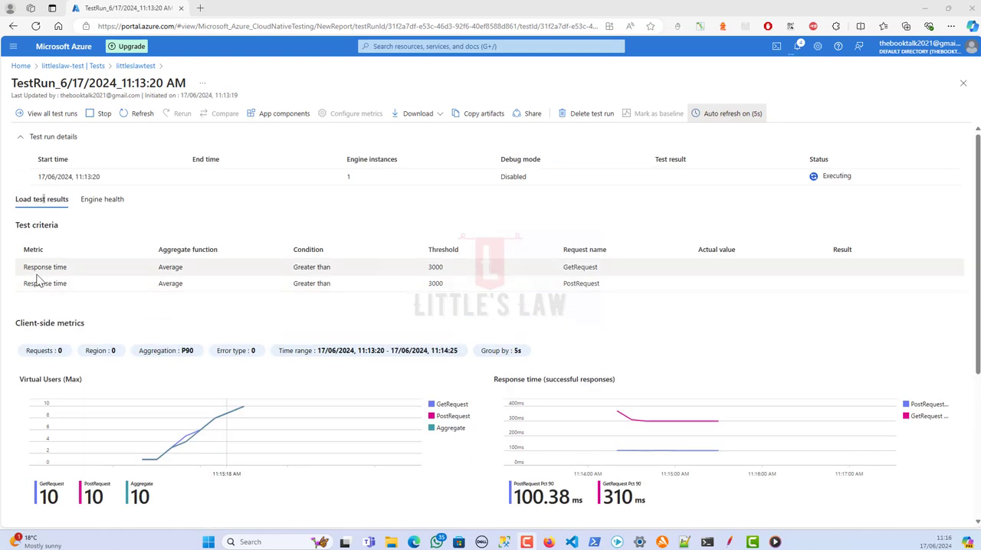
drag(26, 265, 591, 287)
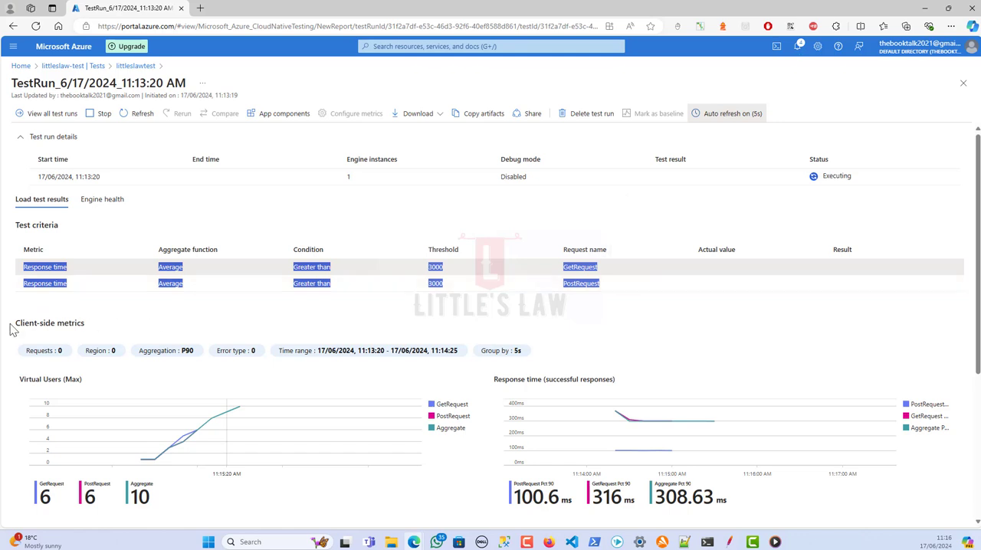
Filter the client-side metrics to show only the PostRequest and GetRequest requests, excluding Aggregate
scroll(46, 368, down, 1)
click(48, 249)
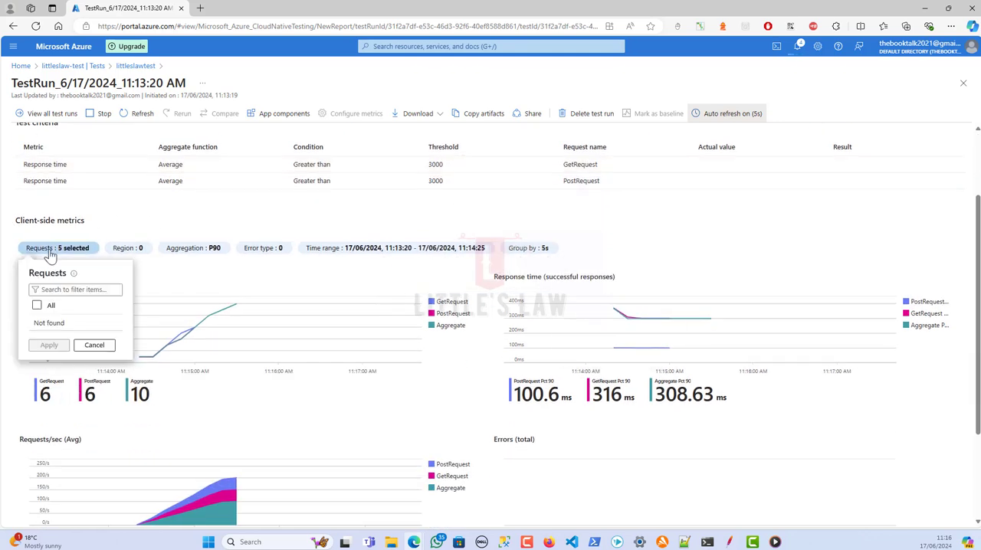
click(51, 251)
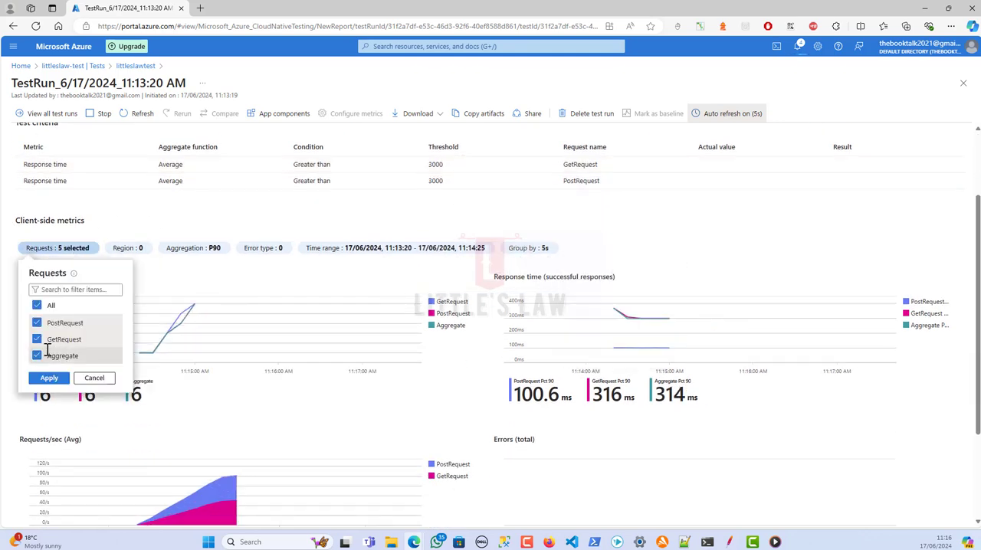
click(38, 308)
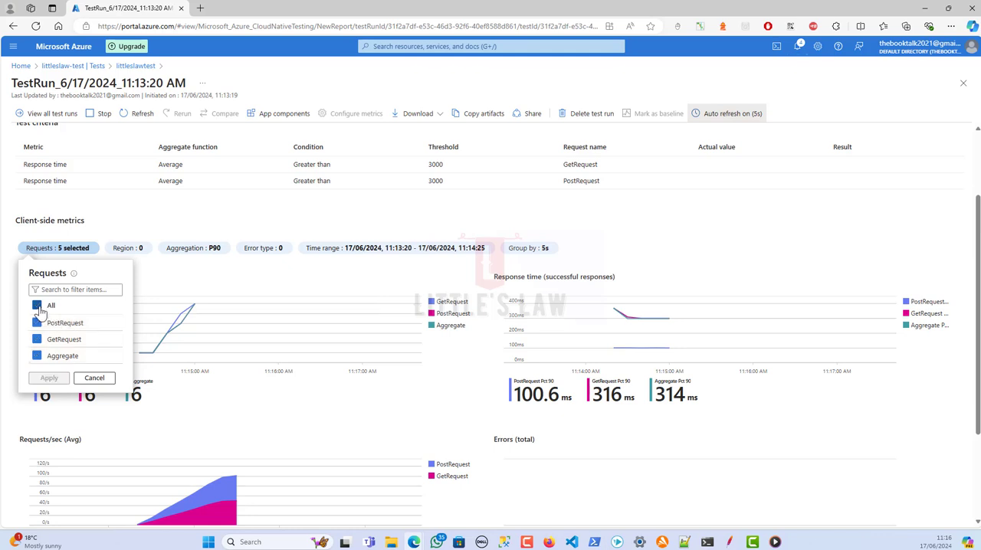
click(37, 323)
click(36, 338)
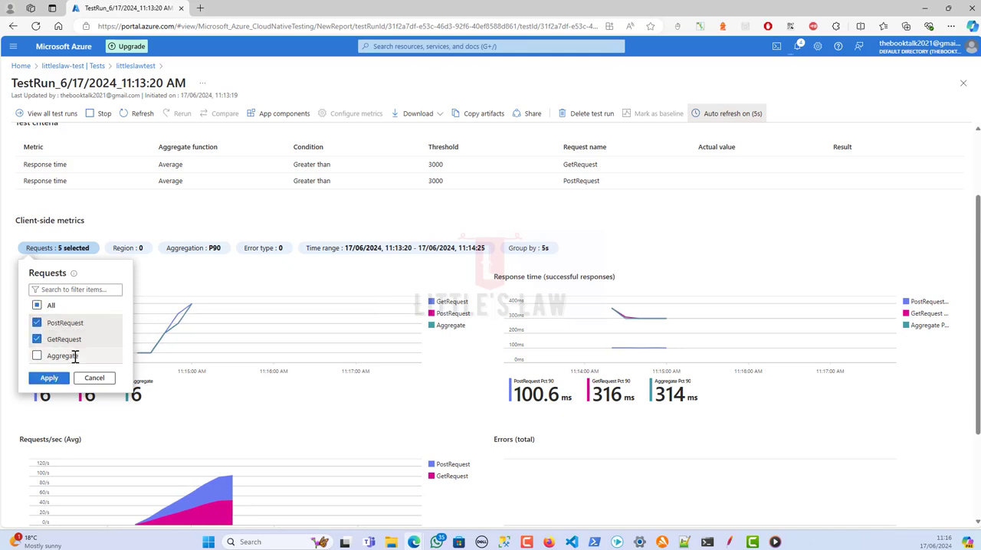
click(47, 378)
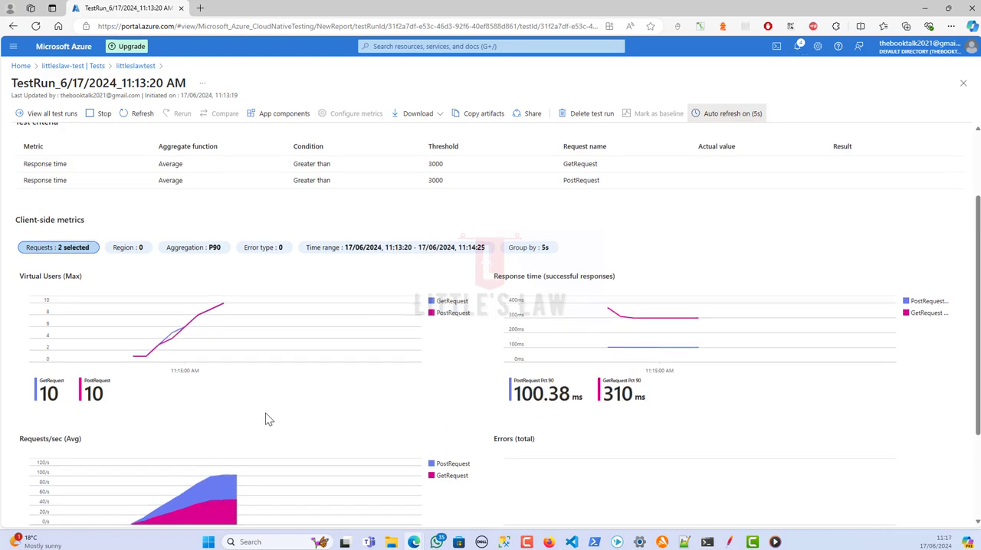
Review the filtered client-side charts and the per-request counts in the sampler statistics
scroll(260, 426, down, 2)
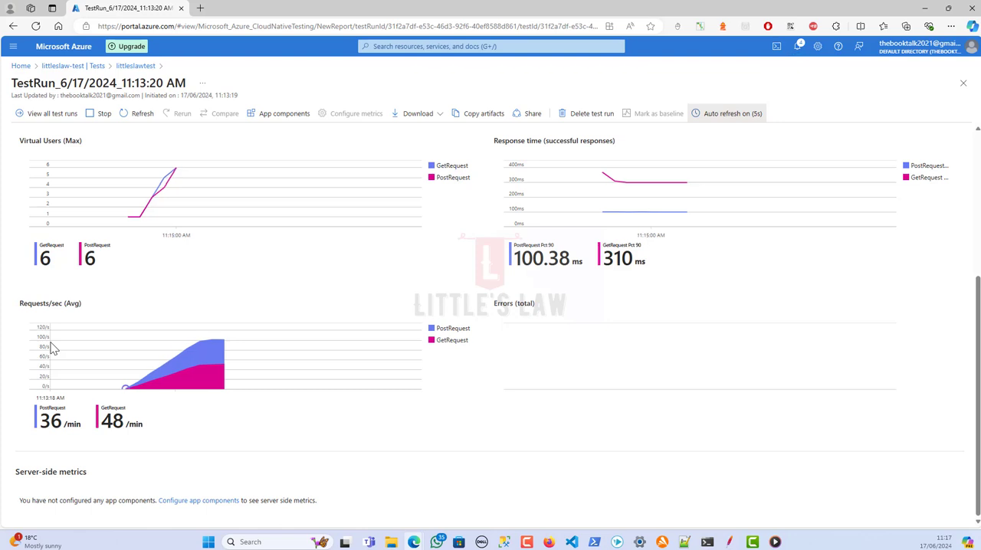
scroll(65, 351, up, 2)
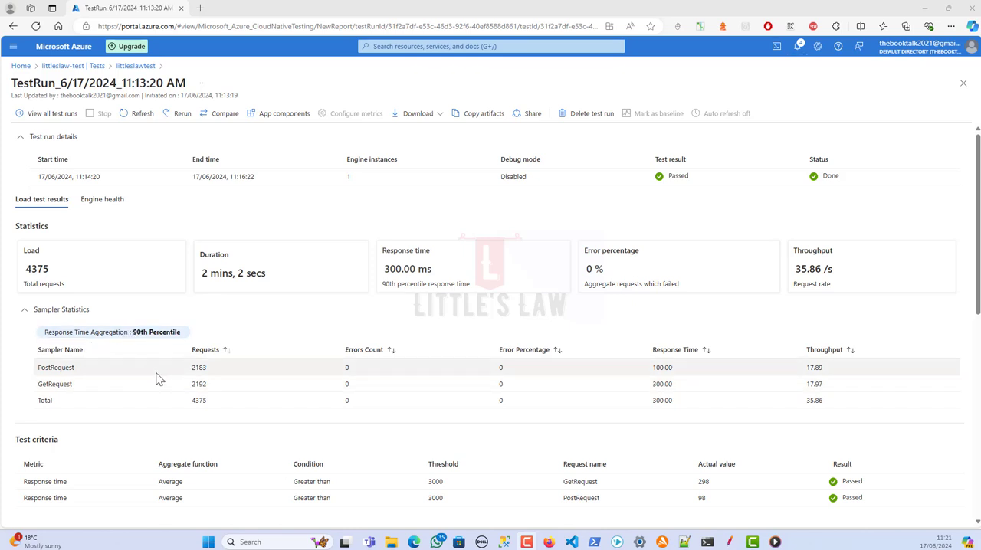
scroll(157, 376, down, 2)
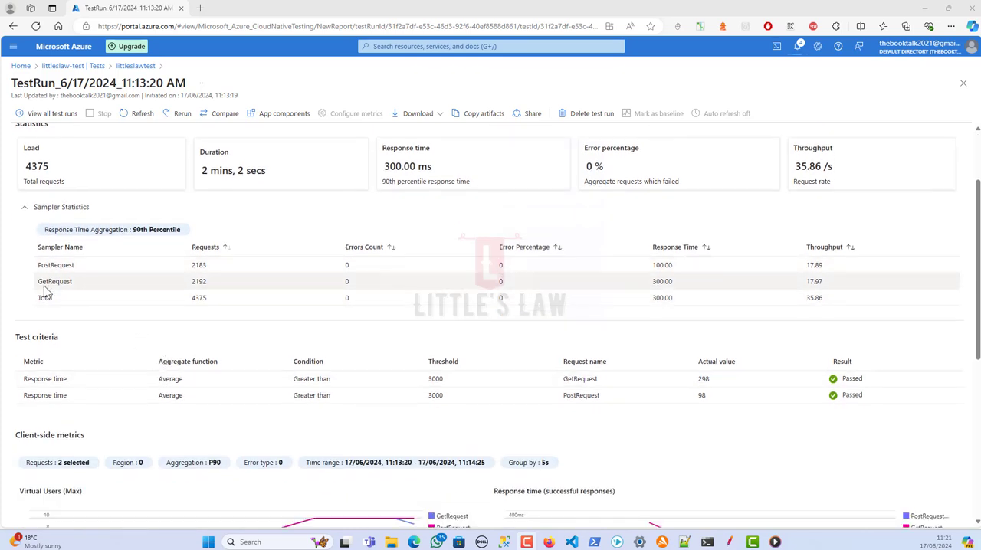
double_click(197, 264)
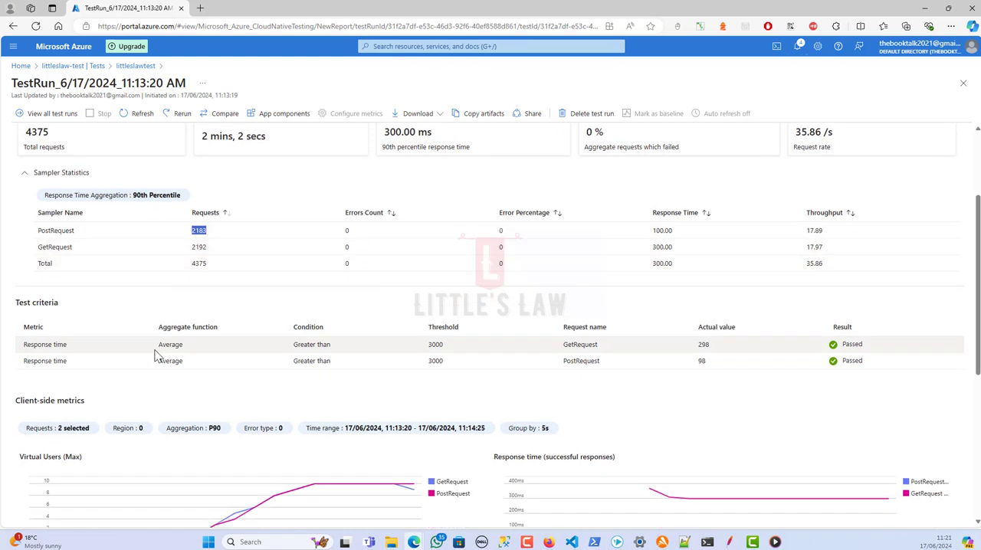
Compare the test criteria thresholds with the actual values, and review the finished run's client-side charts
scroll(82, 341, down, 1)
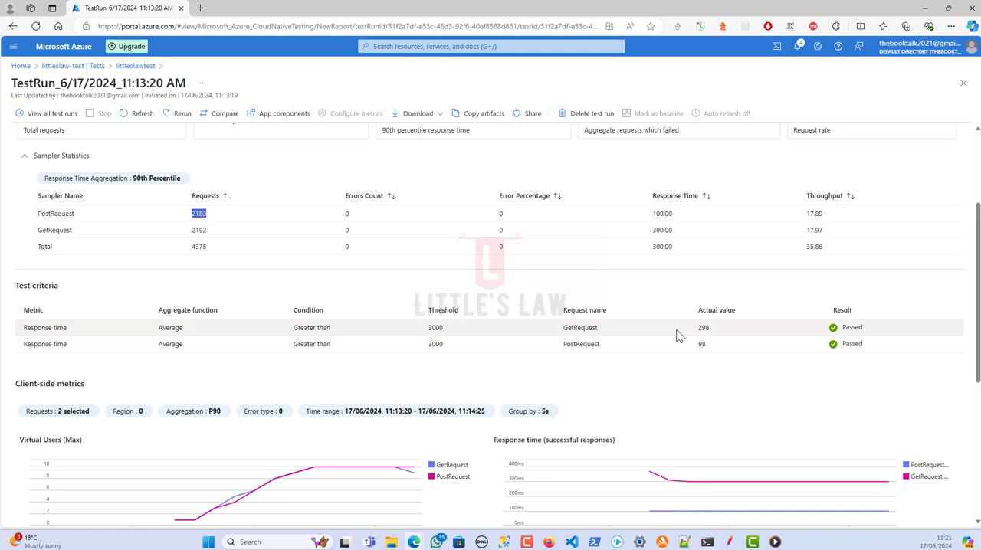
double_click(435, 328)
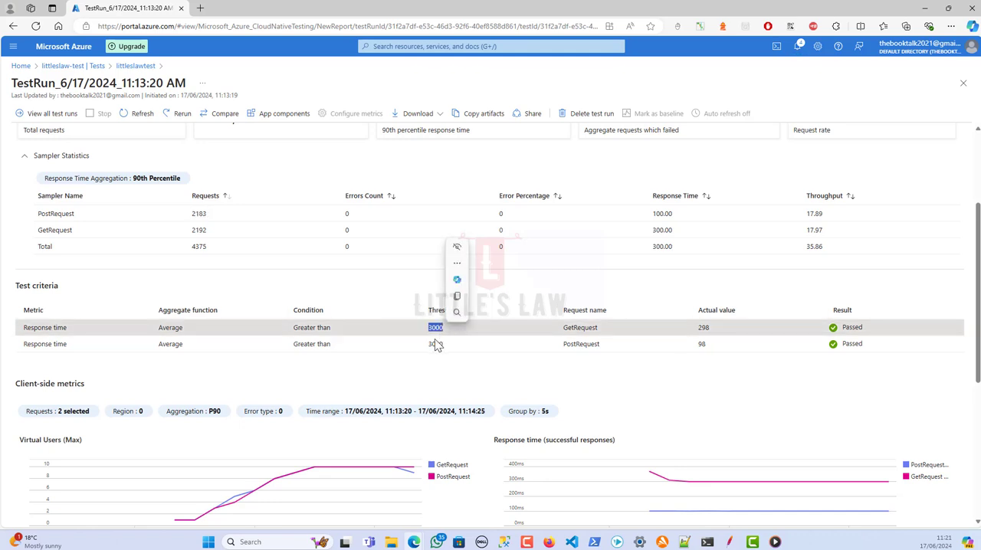
click(434, 344)
scroll(553, 345, down, 2)
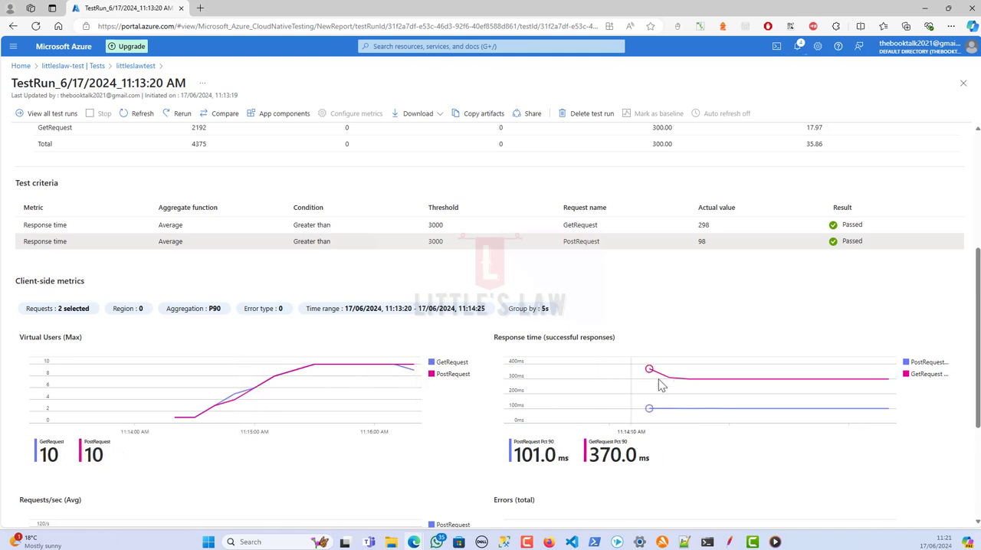
scroll(448, 402, down, 1)
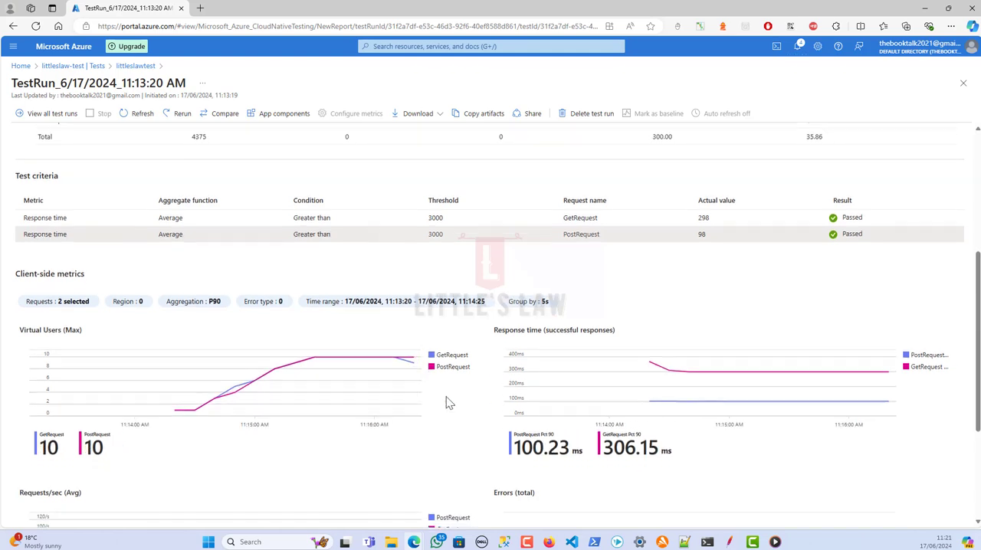
scroll(448, 402, down, 3)
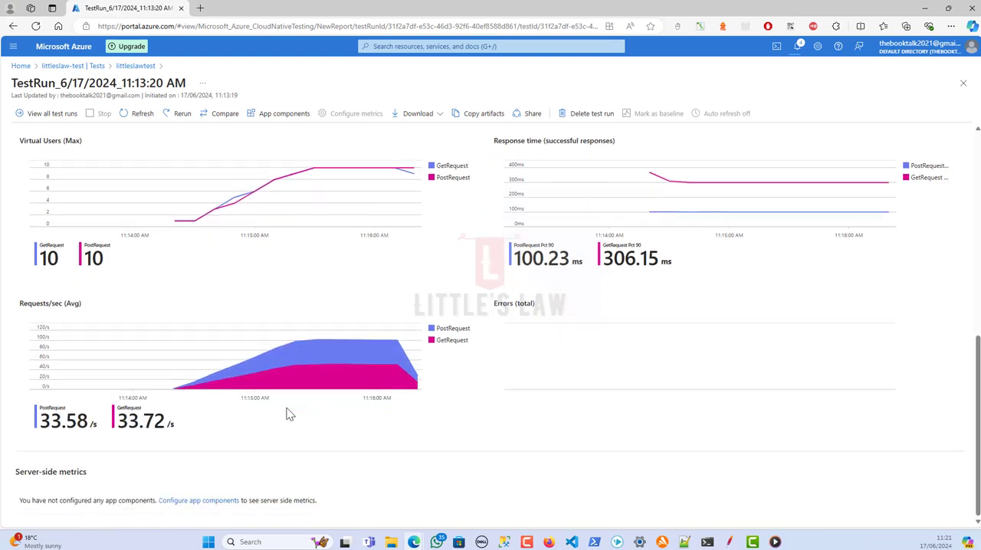
Download the results and the report of the finished test run
scroll(288, 410, up, 6)
scroll(288, 411, up, 2)
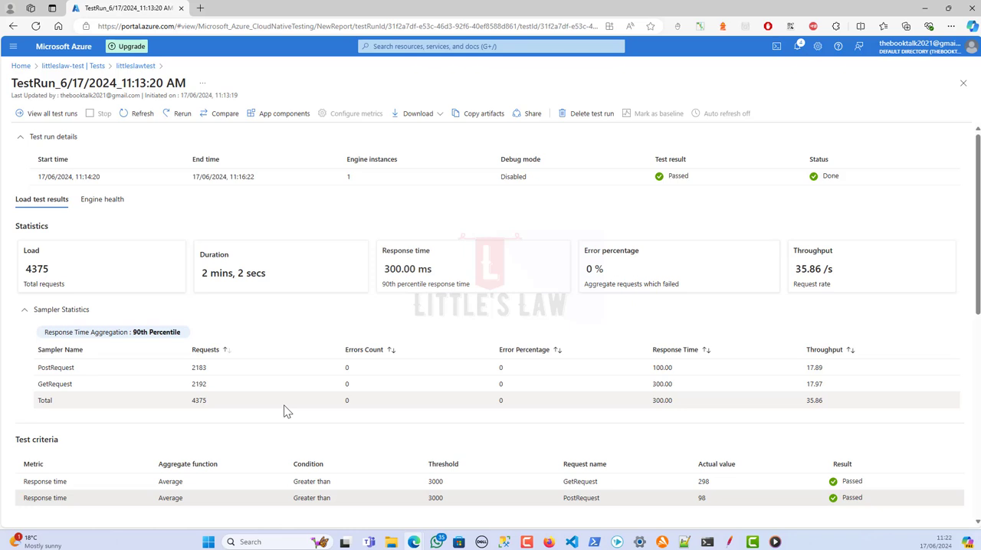
click(440, 116)
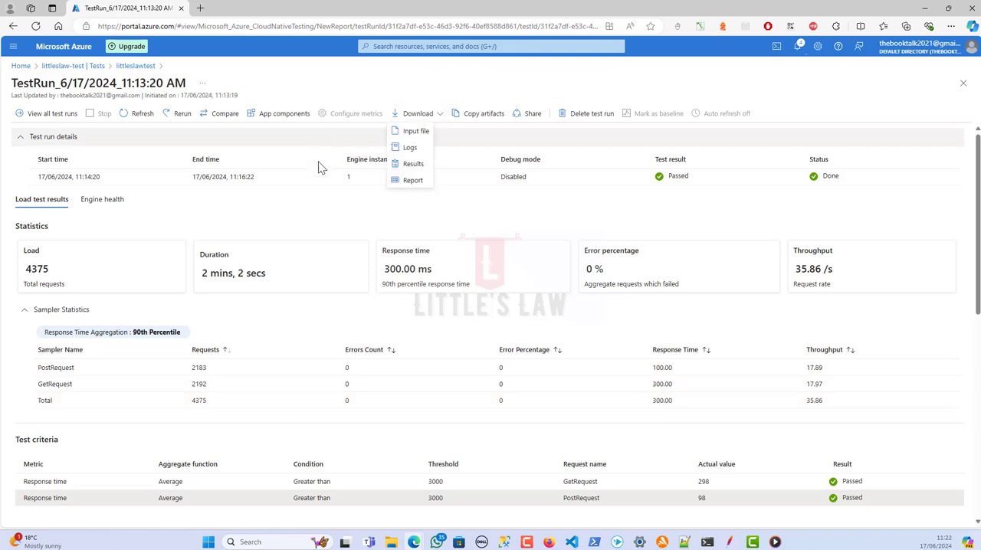
click(418, 173)
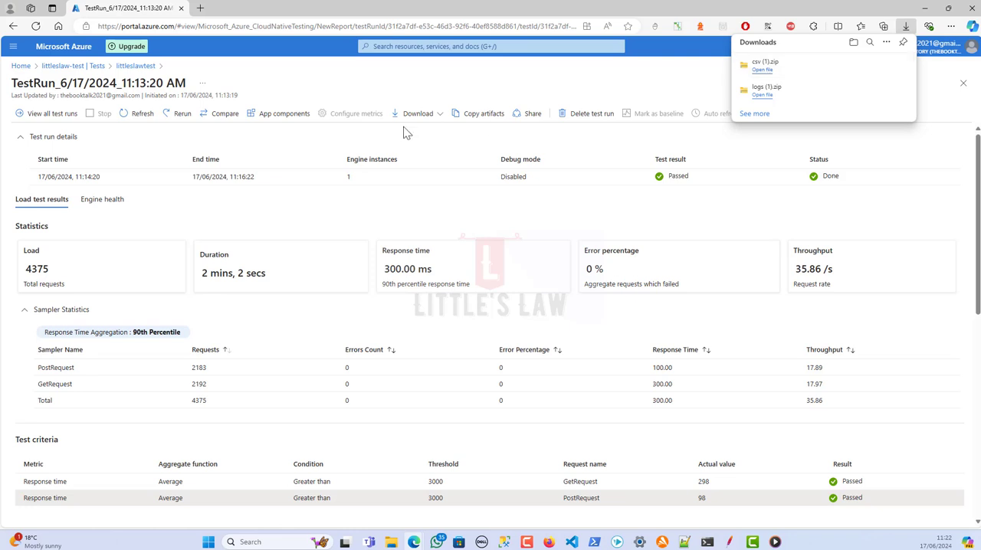
click(442, 119)
click(409, 182)
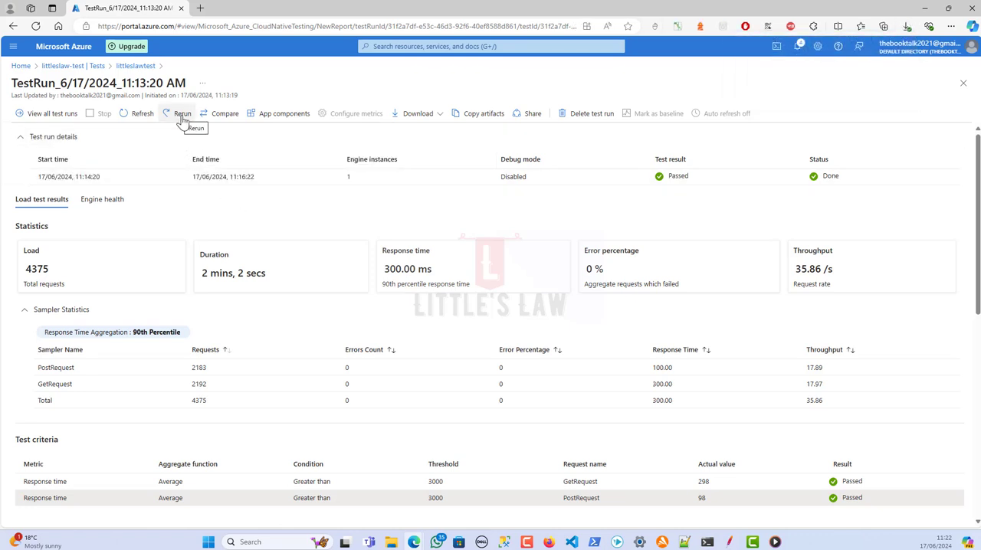
View the test runs available for comparison and leave without comparing any
click(221, 113)
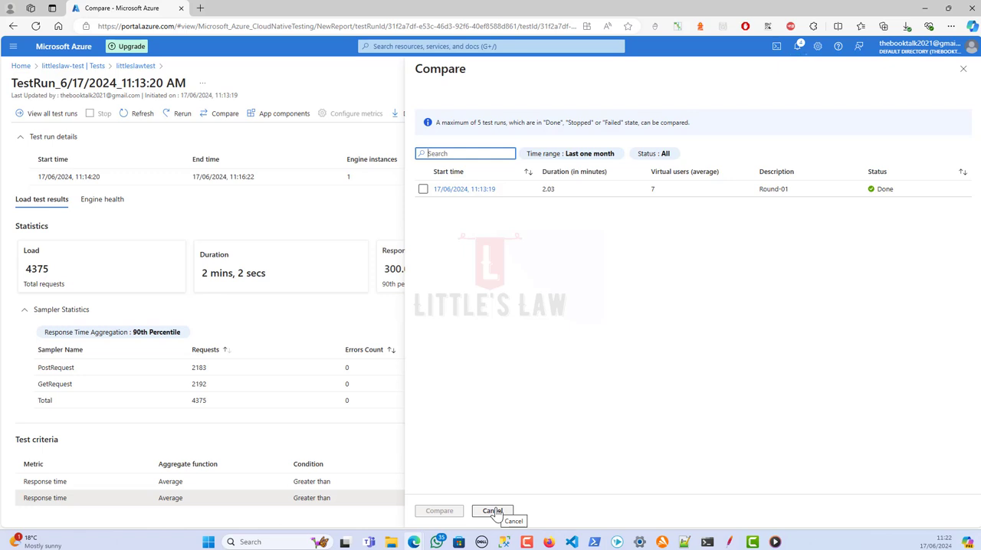
click(493, 511)
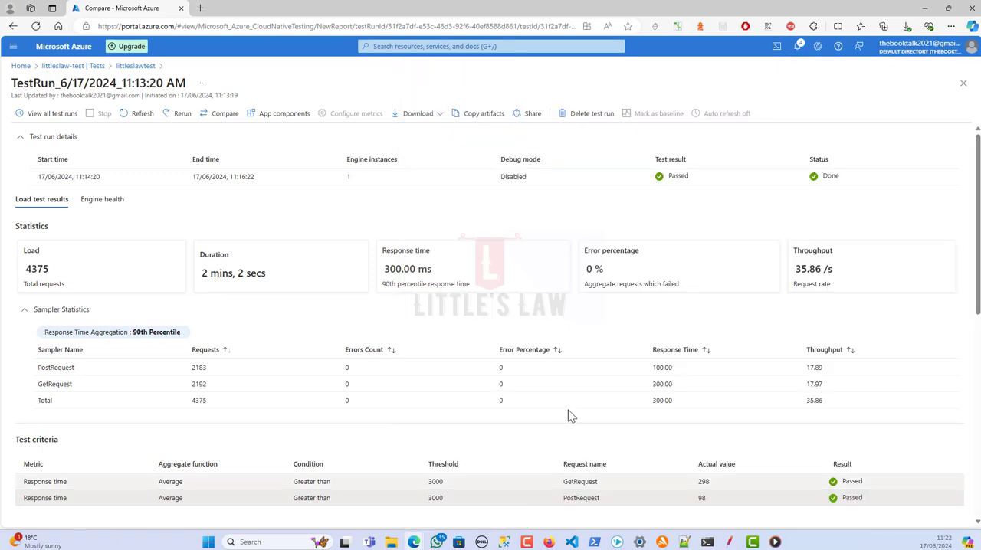
Open engine1_results.csv from the downloaded results in Notepad++ and examine its column headers, including responseMessage
click(797, 47)
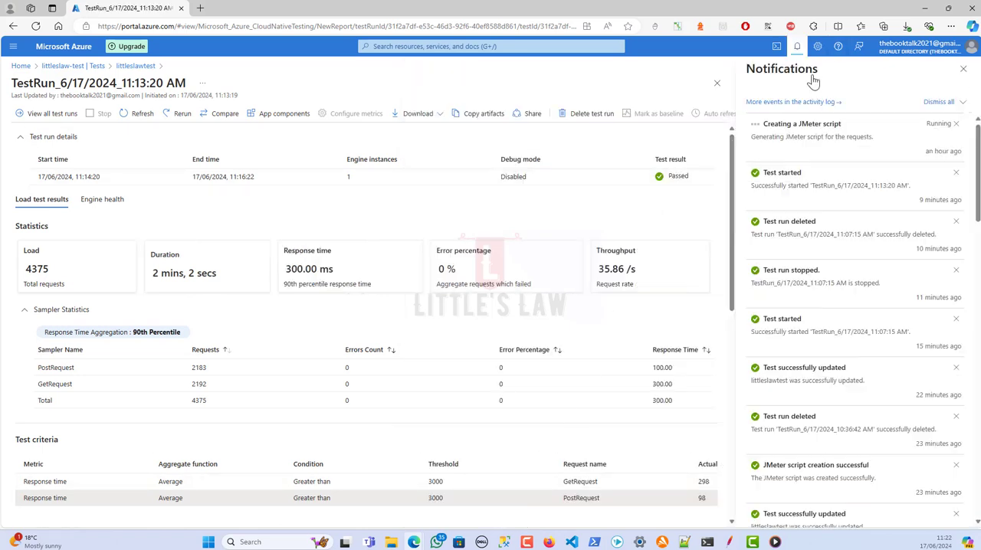
click(907, 27)
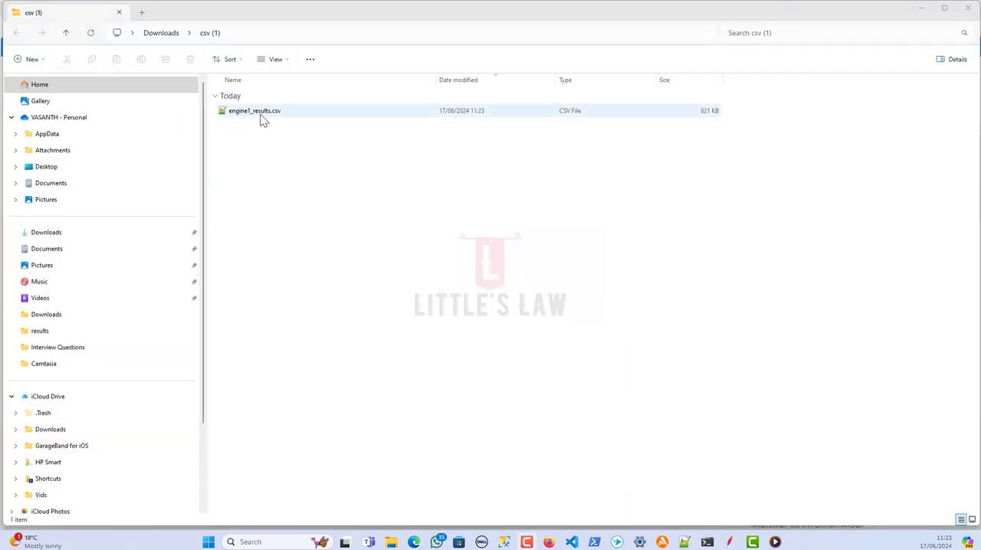
click(260, 115)
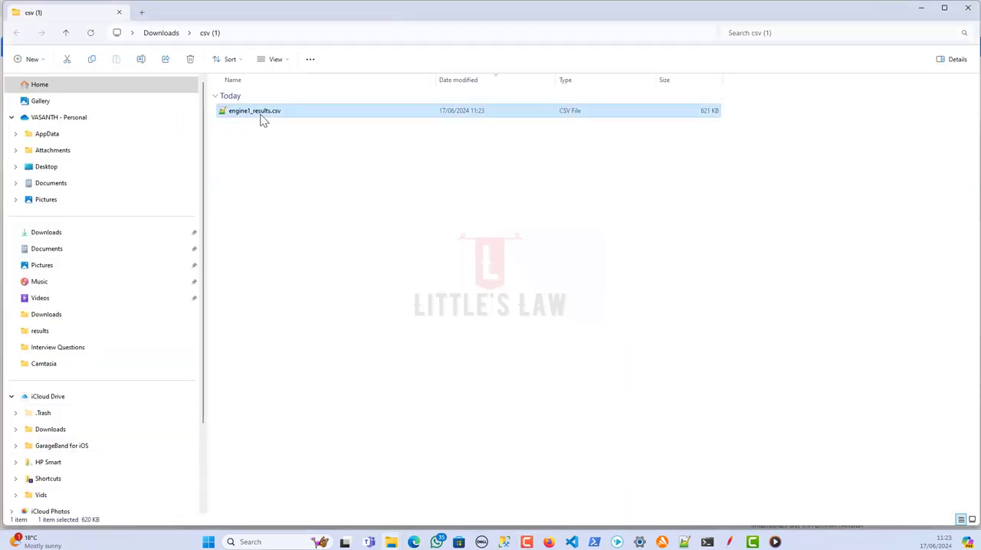
double_click(260, 113)
click(211, 149)
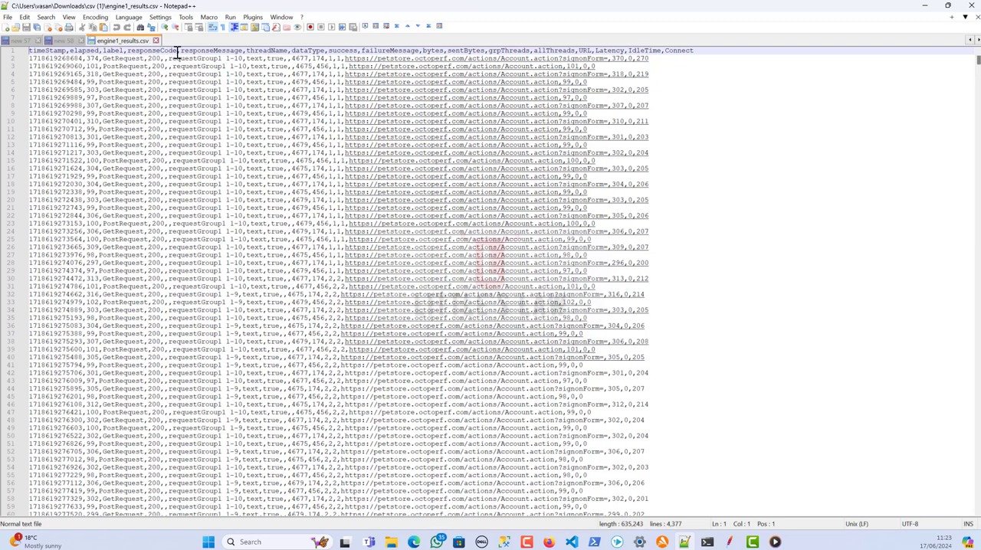
double_click(215, 51)
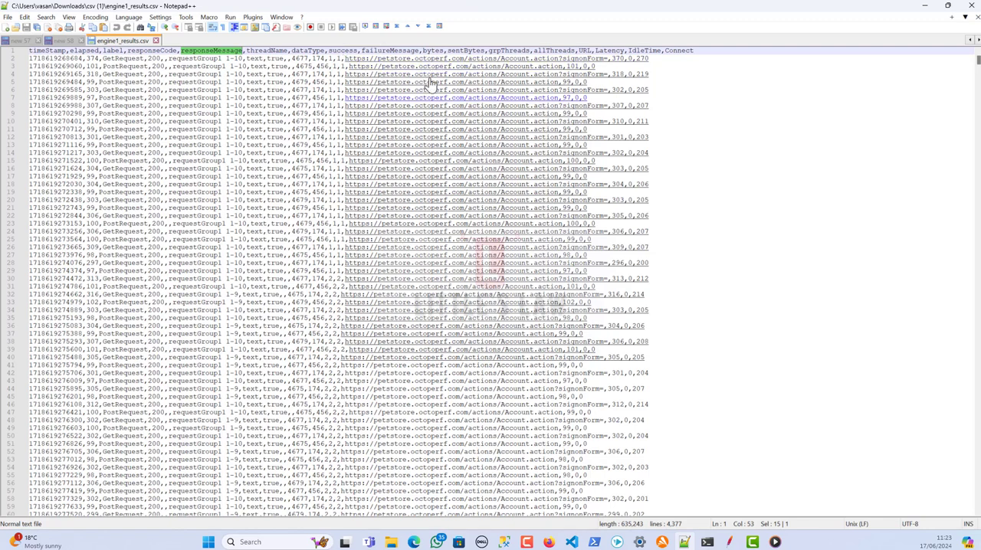
Switch back to the test run page in the Edge browser and dismiss the downloads list and the notifications
click(924, 13)
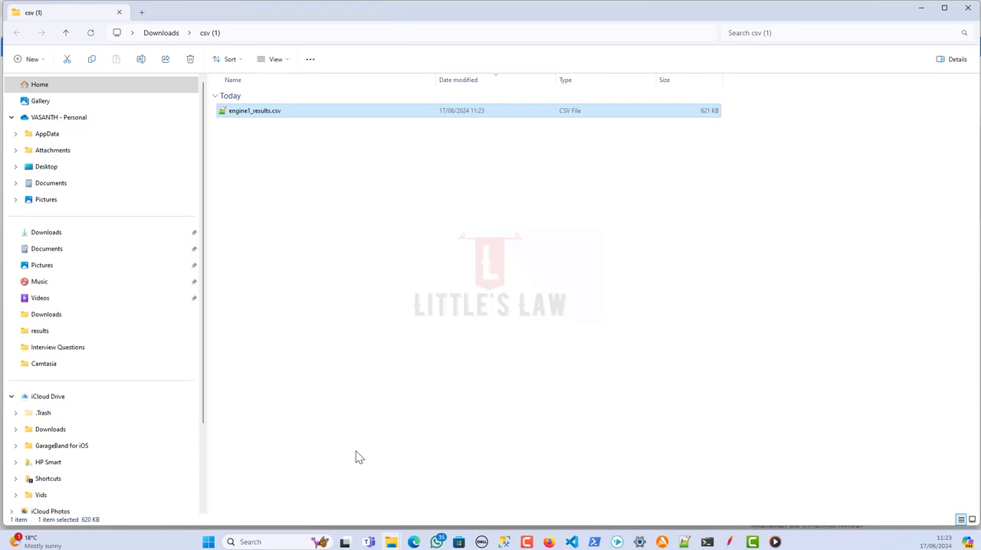
click(413, 541)
click(529, 490)
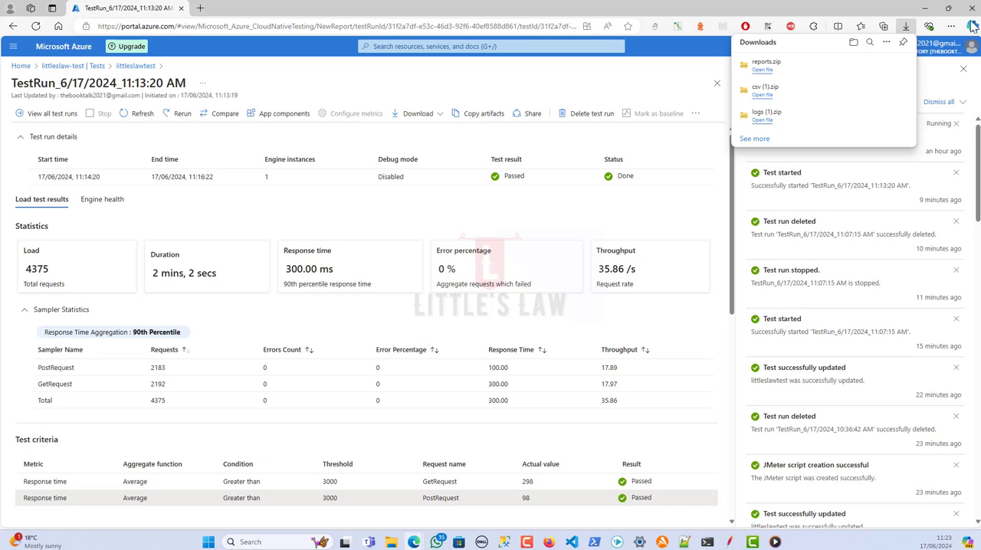
click(610, 84)
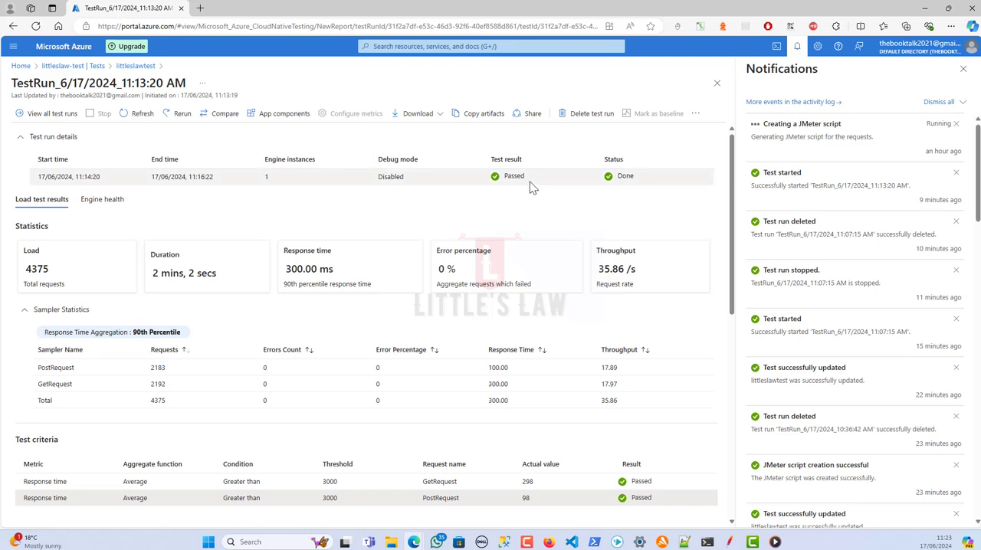
click(963, 69)
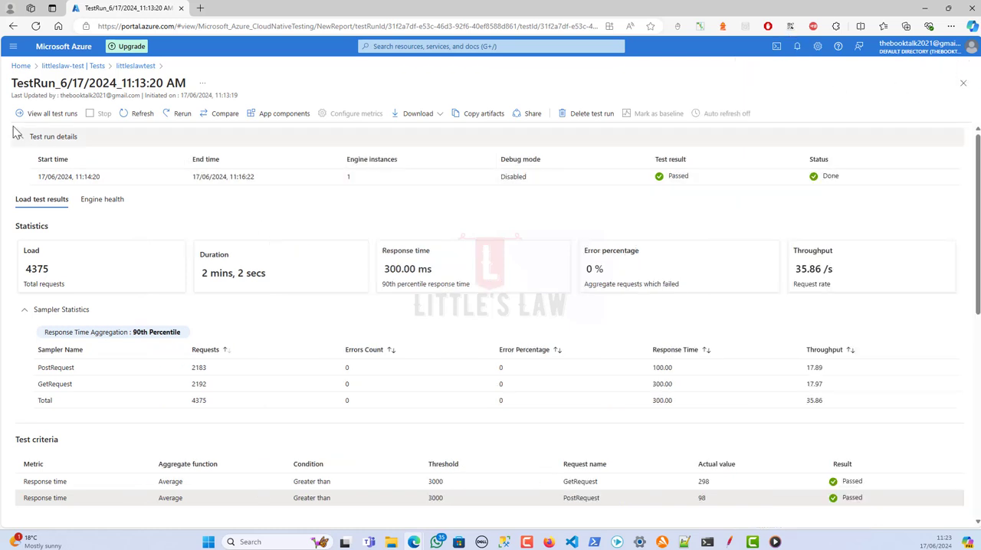
Open the Convert to JMX Test form for the littleslawtest test and examine its warning about reverting
click(90, 66)
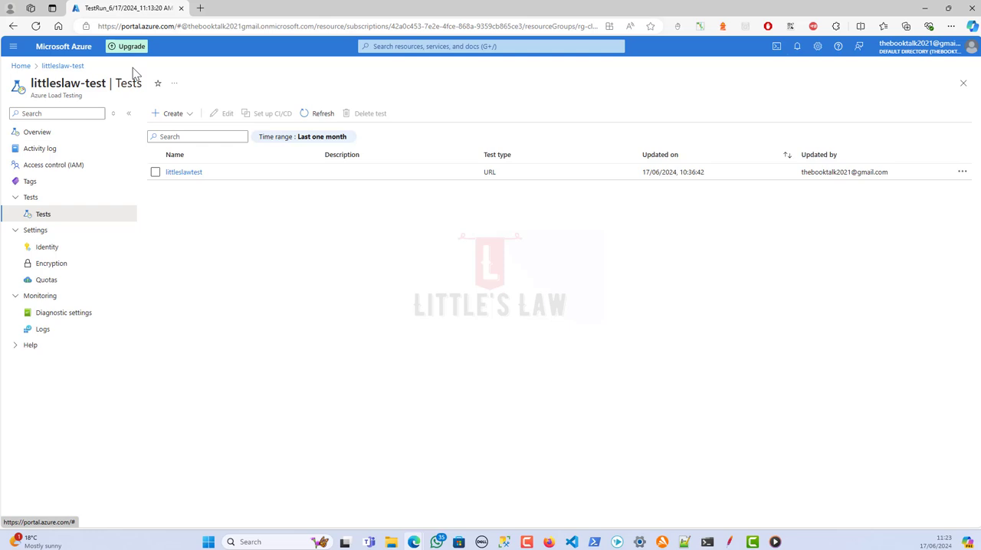
click(184, 172)
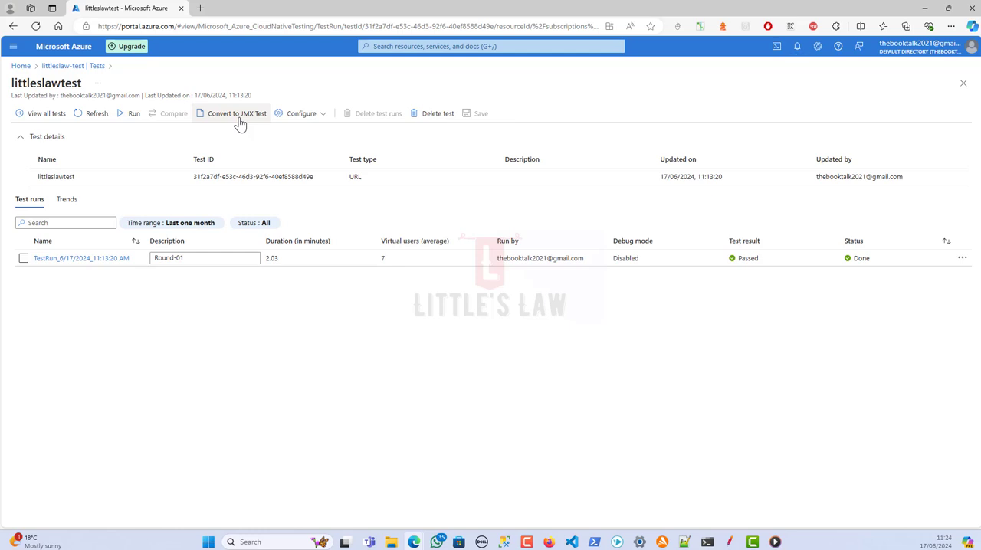
click(238, 115)
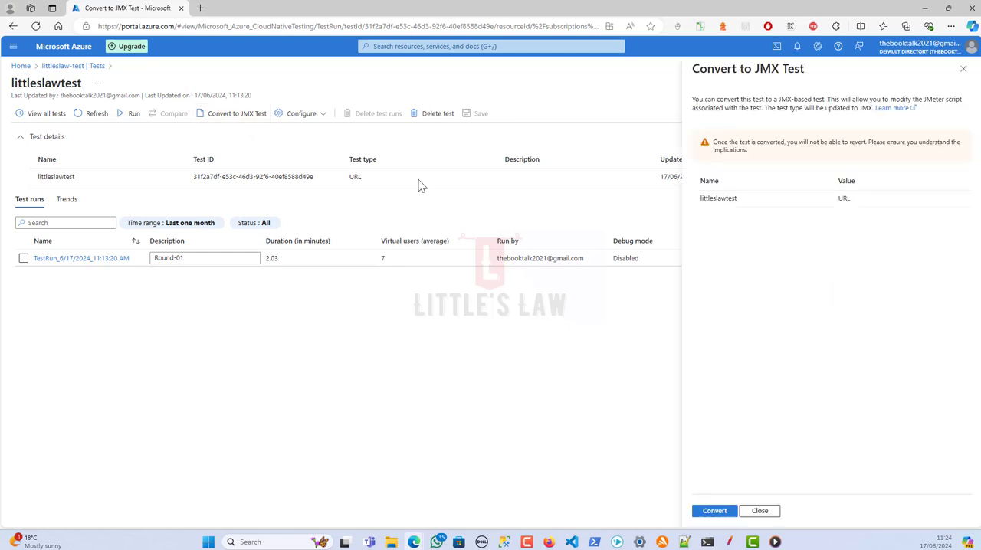
drag(712, 144, 762, 157)
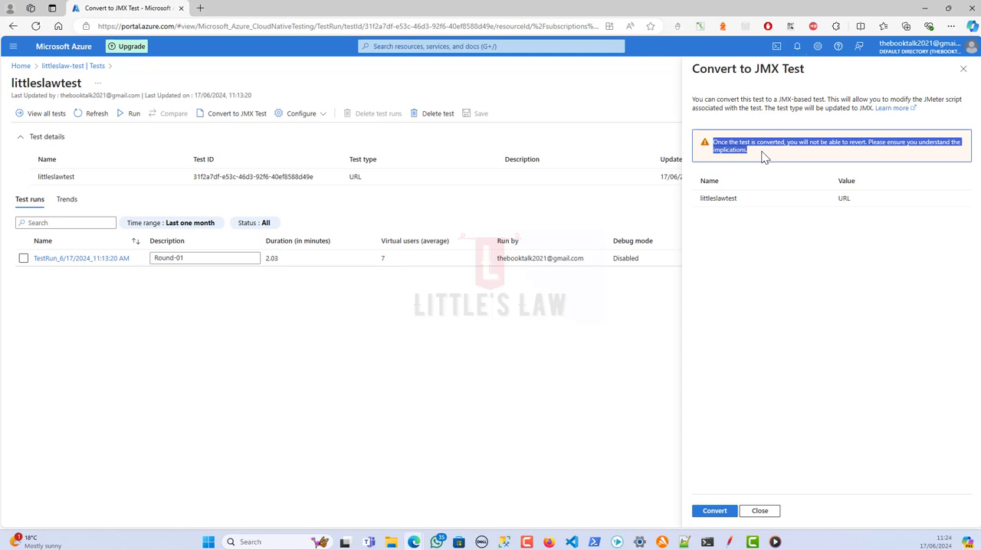